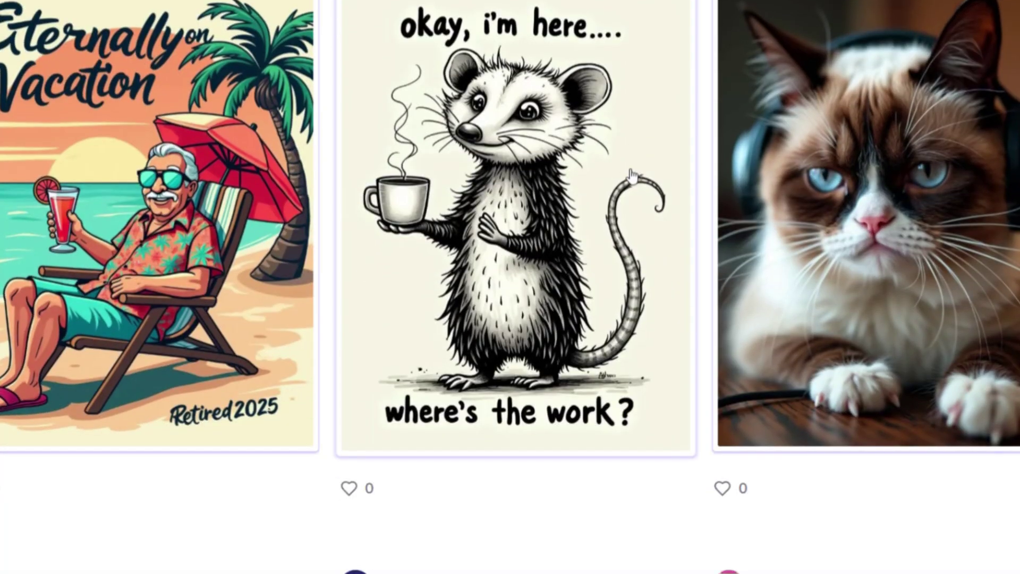
{"action": "scroll", "coordinate": [1001, 114], "scroll_direction": "down", "scroll_amount": 8}
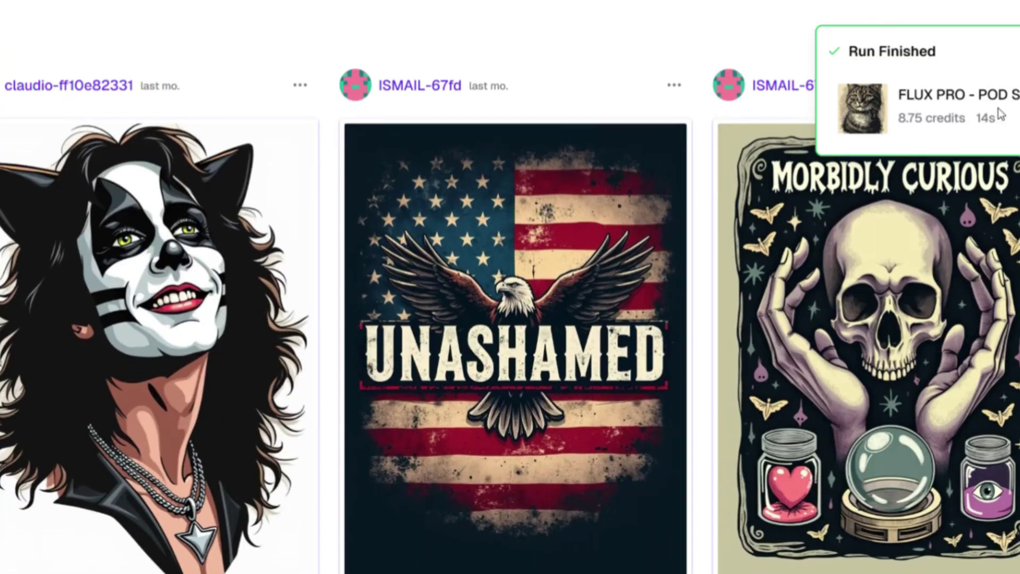
{"action": "scroll", "coordinate": [1001, 114], "scroll_direction": "down", "scroll_amount": 10}
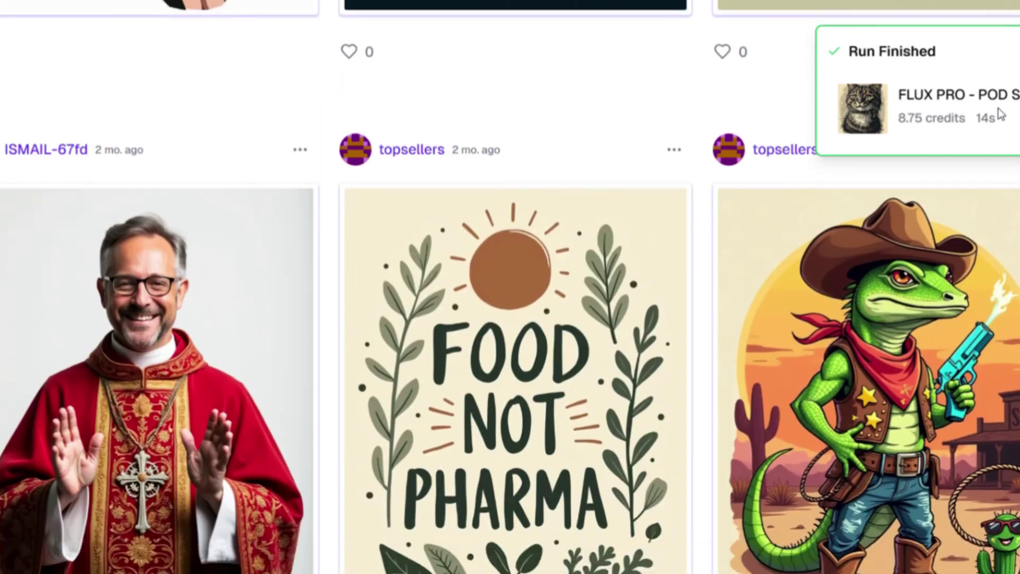
{"action": "scroll", "coordinate": [1001, 114], "scroll_direction": "down", "scroll_amount": 2}
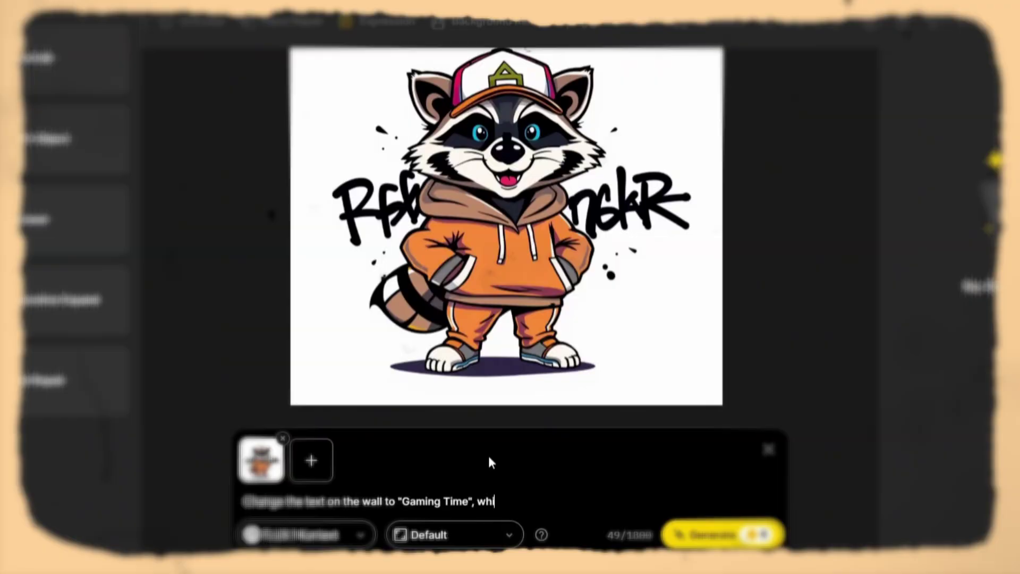
Step: Continue the raccoon edit prompt, asking to keep the same graffiti style and make the Raccoon hold a gaming controller on both hands
{"action": "type", "text": "ile keeping the same graffiti style. Also, make the Raccoon holding a gaming controller on both hands. Keep the design colors as is"}
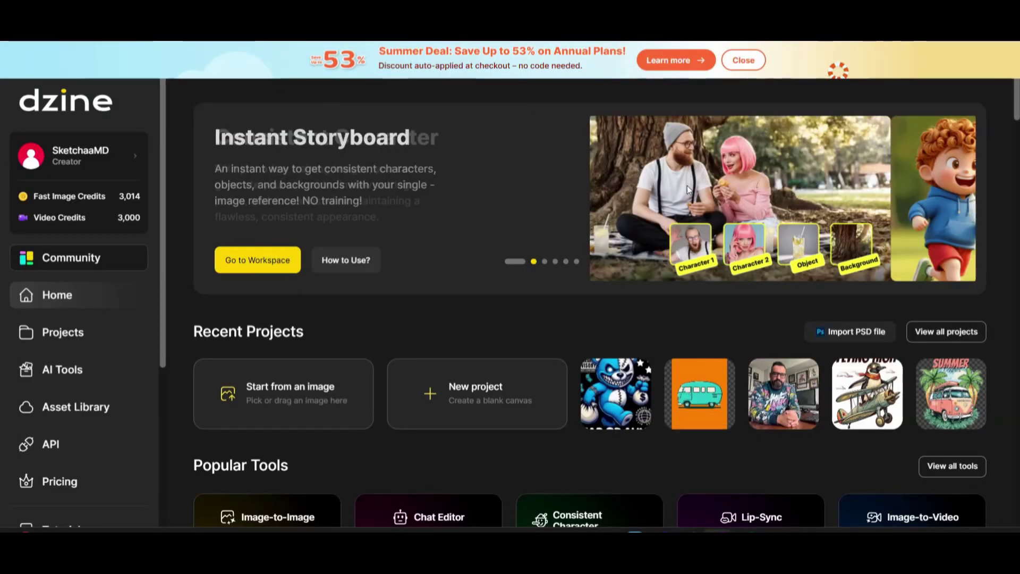
Step: Dismiss the Summer Deal banner and look through the home page's tools, tutorials and design categories as far as Print On Demand
{"action": "left_click", "coordinate": [761, 62]}
{"action": "scroll", "coordinate": [585, 287], "scroll_direction": "down", "scroll_amount": 3}
{"action": "scroll", "coordinate": [584, 287], "scroll_direction": "down", "scroll_amount": 6}
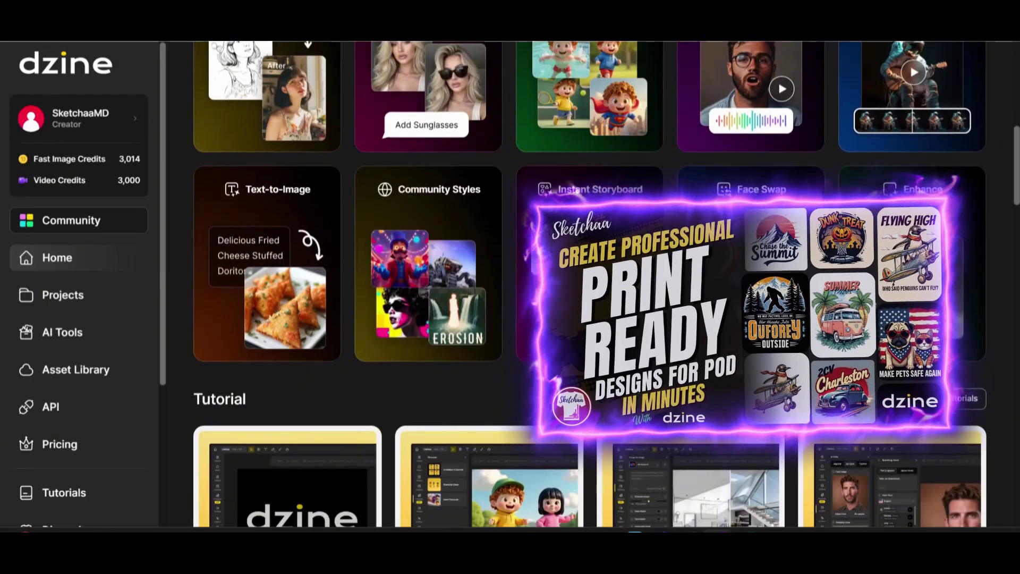
{"action": "scroll", "coordinate": [584, 287], "scroll_direction": "up", "scroll_amount": 1}
{"action": "scroll", "coordinate": [584, 287], "scroll_direction": "up", "scroll_amount": 5}
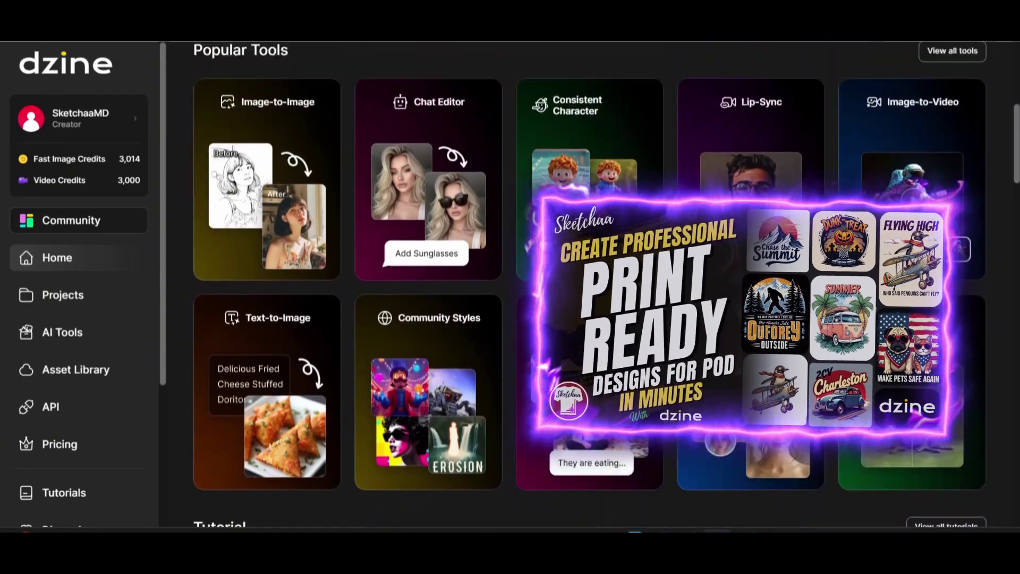
{"action": "scroll", "coordinate": [585, 287], "scroll_direction": "down", "scroll_amount": 1}
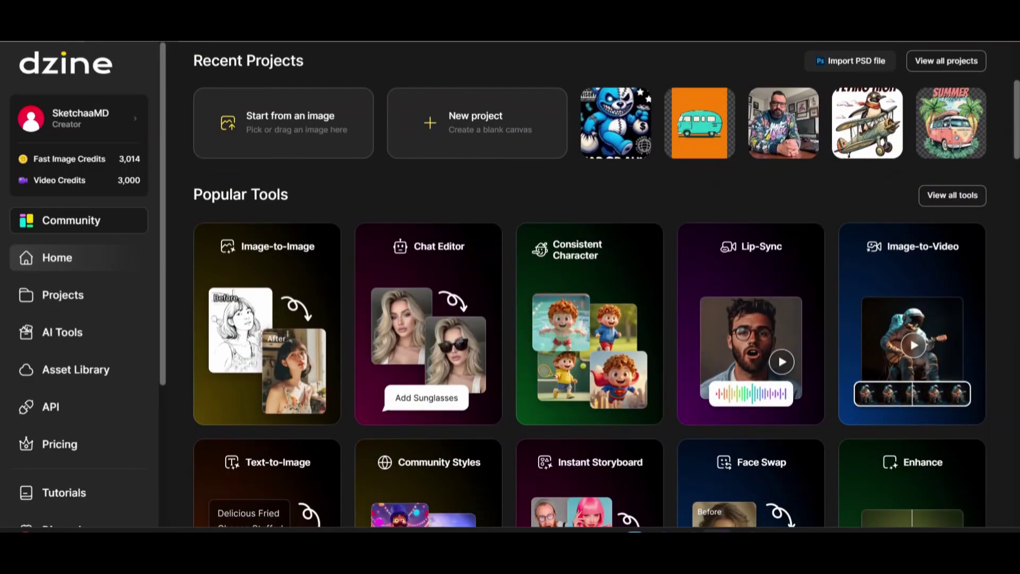
{"action": "scroll", "coordinate": [584, 287], "scroll_direction": "down", "scroll_amount": 4}
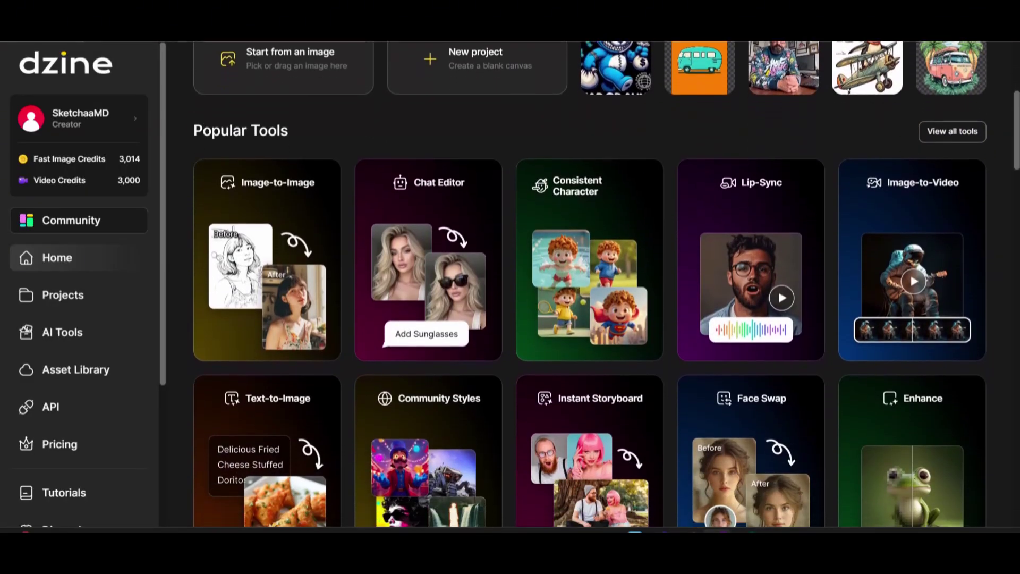
{"action": "scroll", "coordinate": [584, 287], "scroll_direction": "down", "scroll_amount": 4}
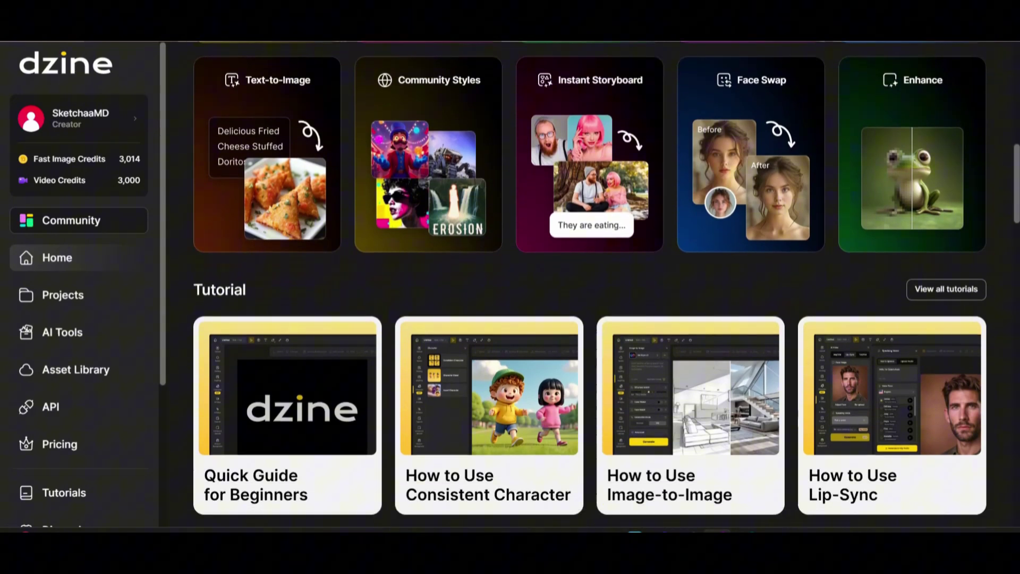
{"action": "scroll", "coordinate": [585, 287], "scroll_direction": "down", "scroll_amount": 3}
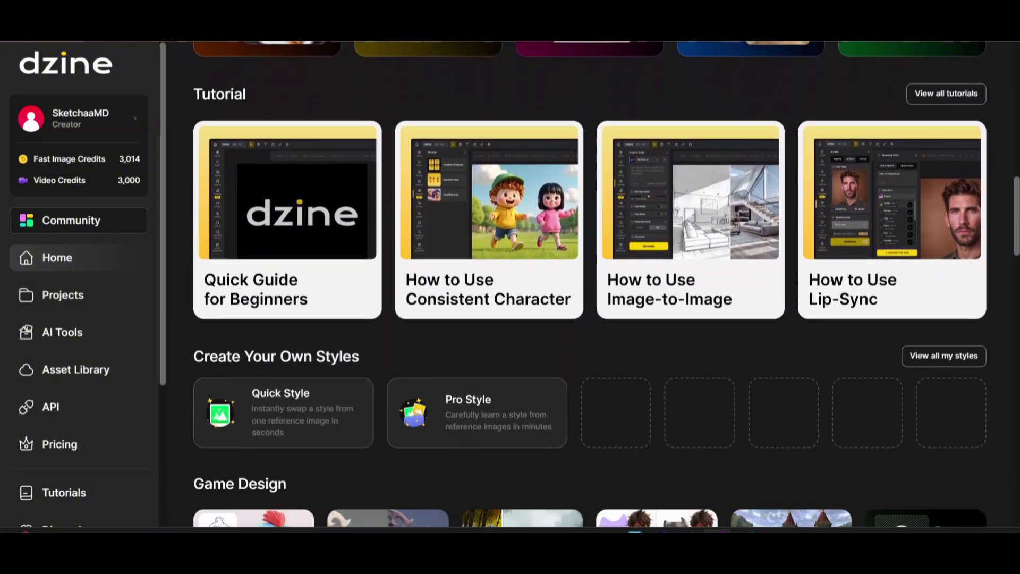
{"action": "scroll", "coordinate": [584, 287], "scroll_direction": "down", "scroll_amount": 10}
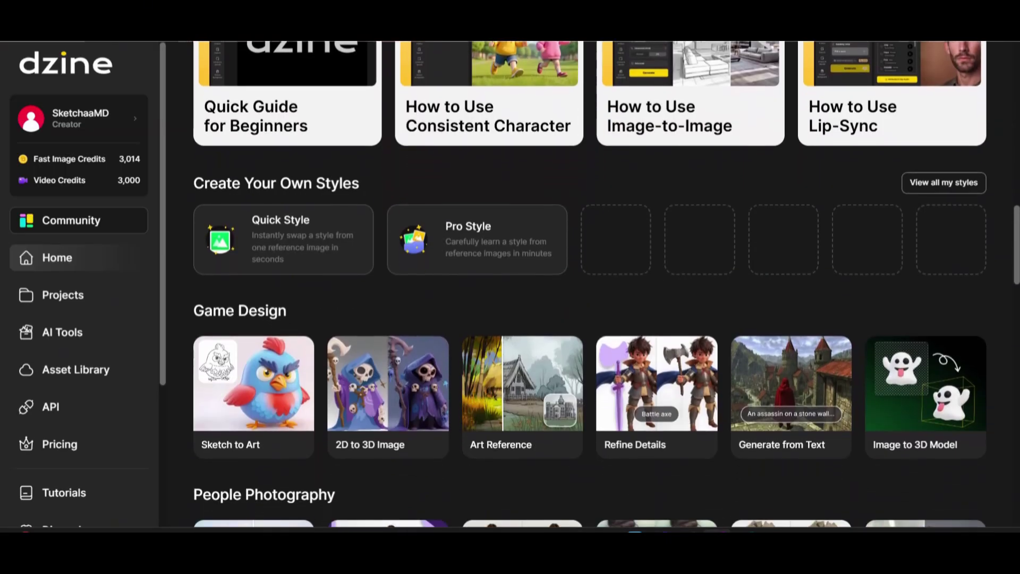
{"action": "scroll", "coordinate": [585, 287], "scroll_direction": "down", "scroll_amount": 6}
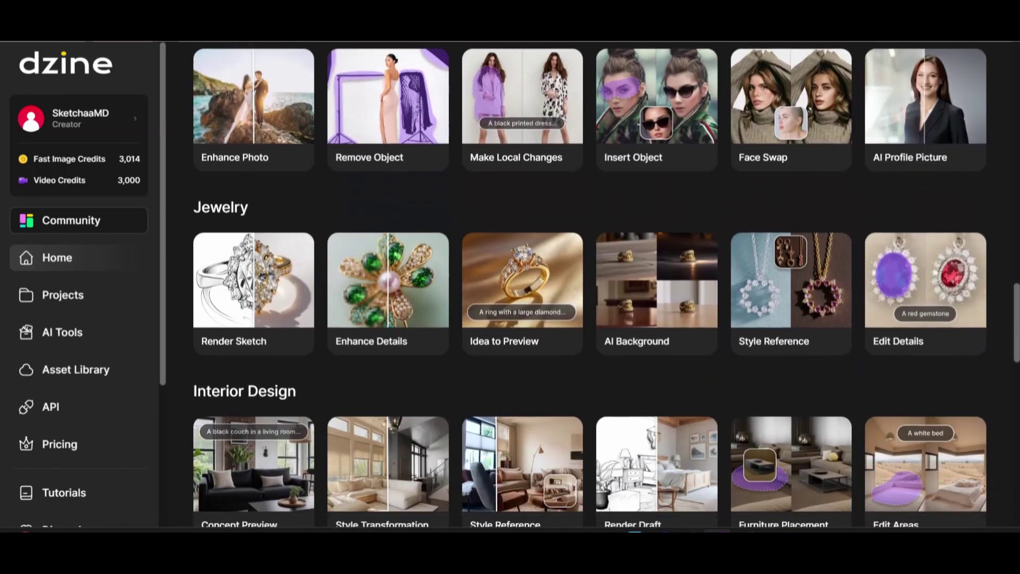
{"action": "scroll", "coordinate": [585, 287], "scroll_direction": "down", "scroll_amount": 3}
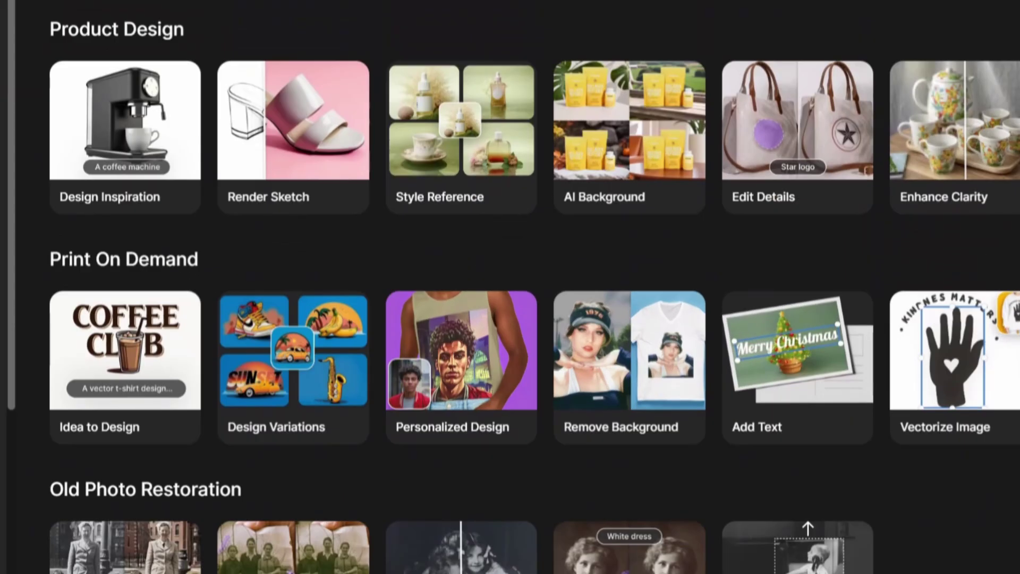
{"action": "scroll", "coordinate": [510, 287], "scroll_direction": "down", "scroll_amount": 1}
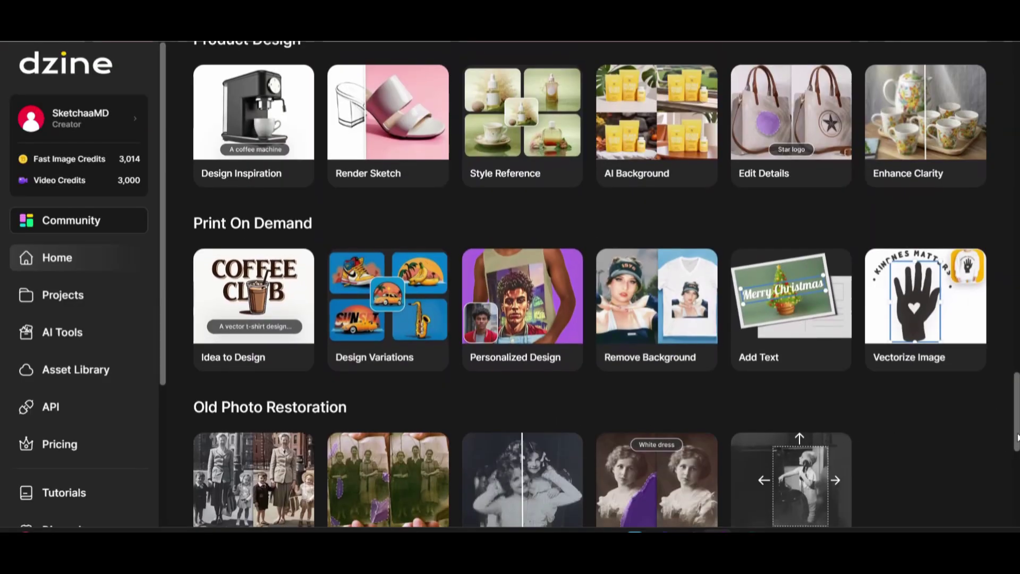
Step: Open Idea to Design from the Print On Demand category and clear the sample COFFEE CLUB prompt
{"action": "left_click", "coordinate": [207, 290]}
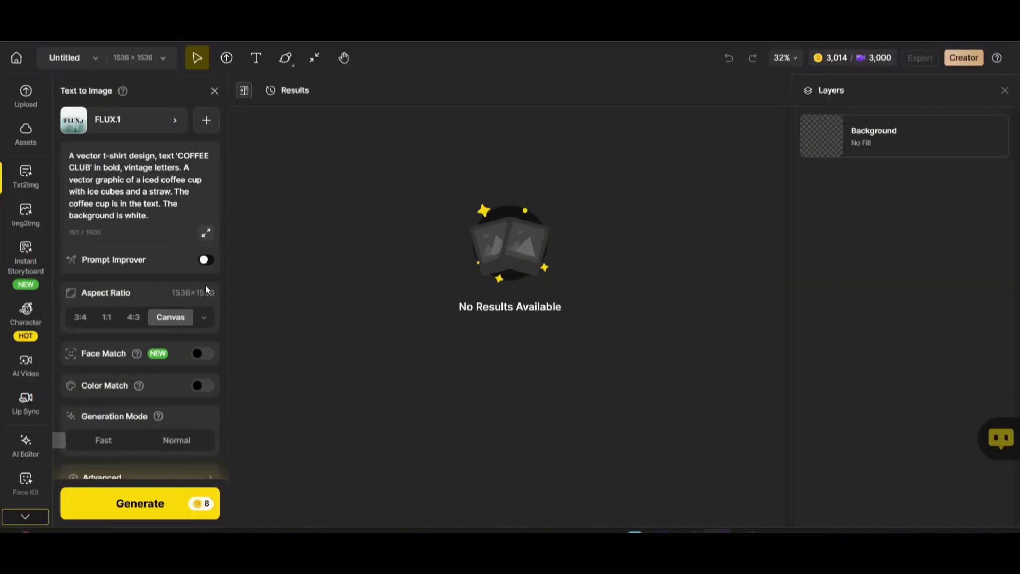
{"action": "left_click", "coordinate": [170, 215]}
{"action": "key", "text": "ctrl+a"}
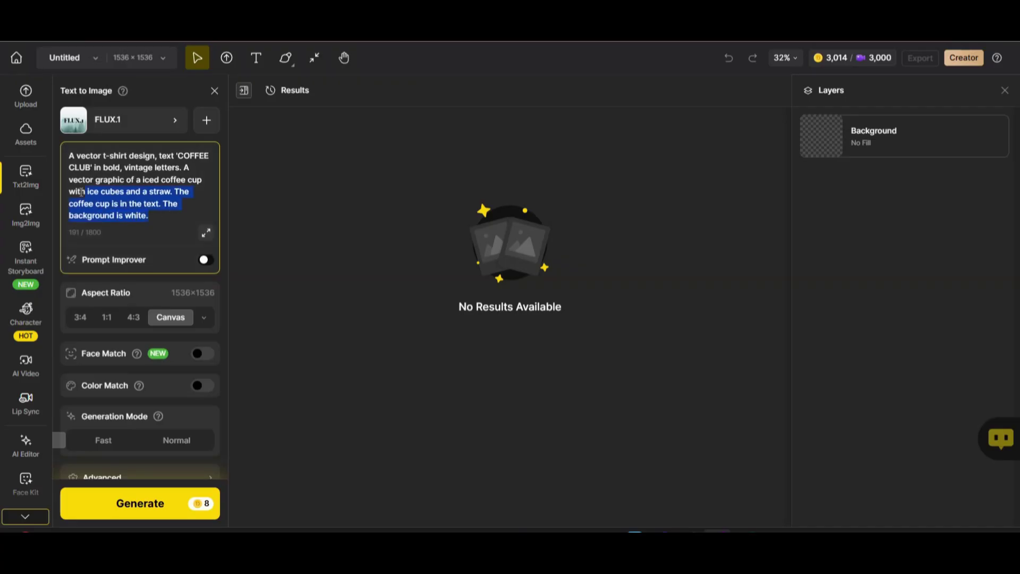
{"action": "key", "text": "BackSpace"}
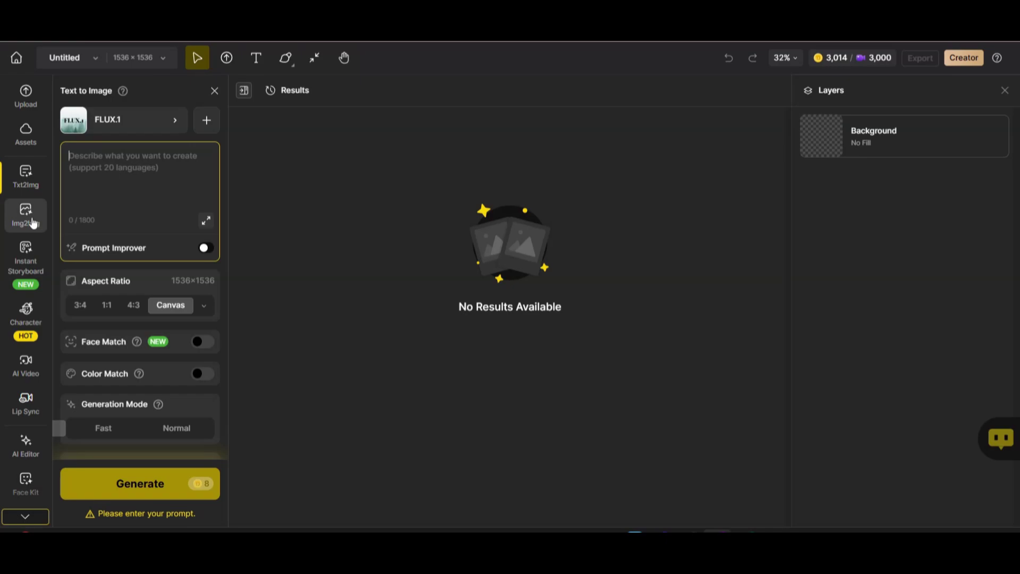
Step: Look through the styles available for Text to Image, keeping the FLUX.1 style
{"action": "left_click", "coordinate": [175, 123]}
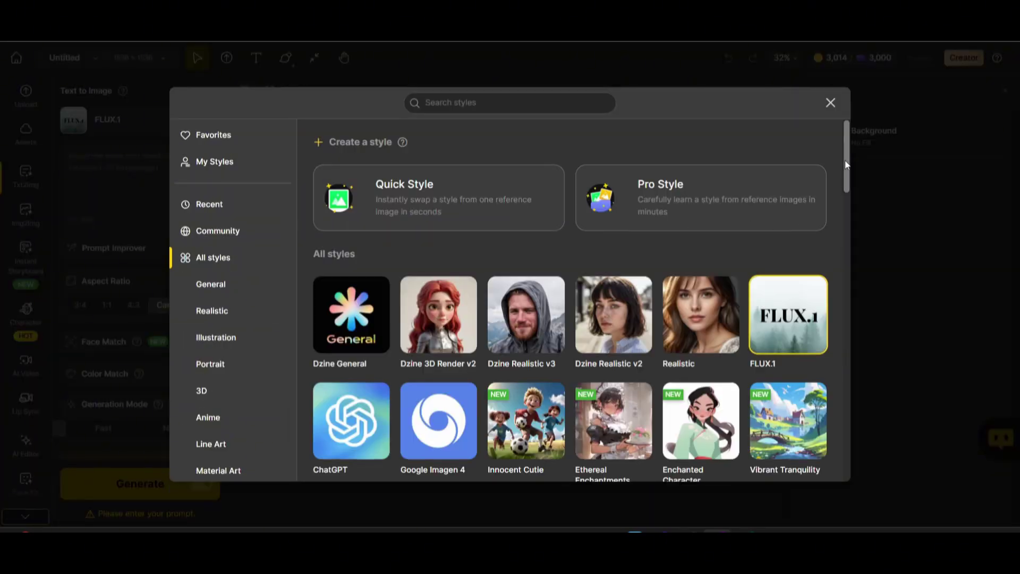
{"action": "left_click_drag", "start_coordinate": [846, 164], "coordinate": [833, 129]}
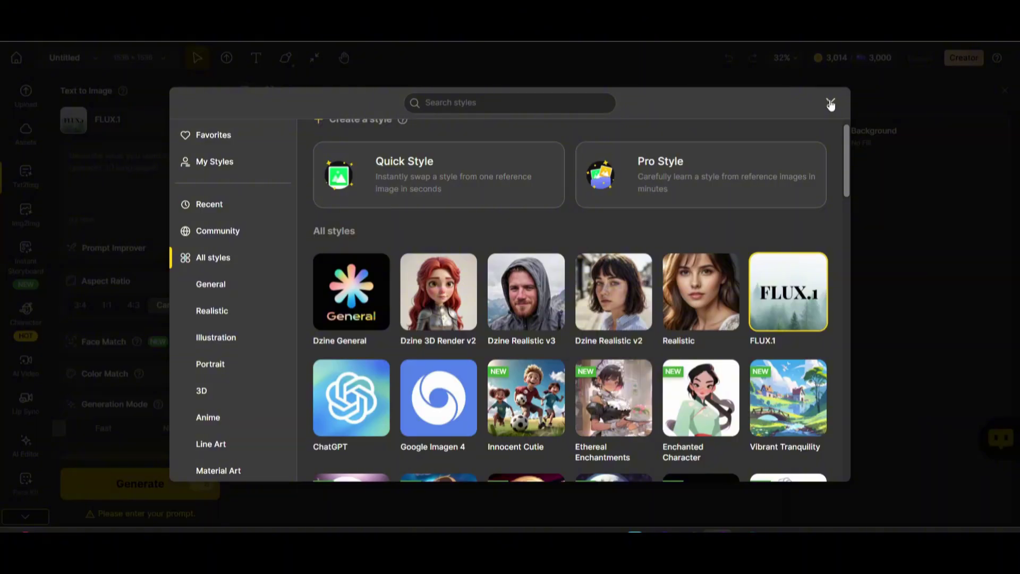
{"action": "left_click", "coordinate": [830, 103]}
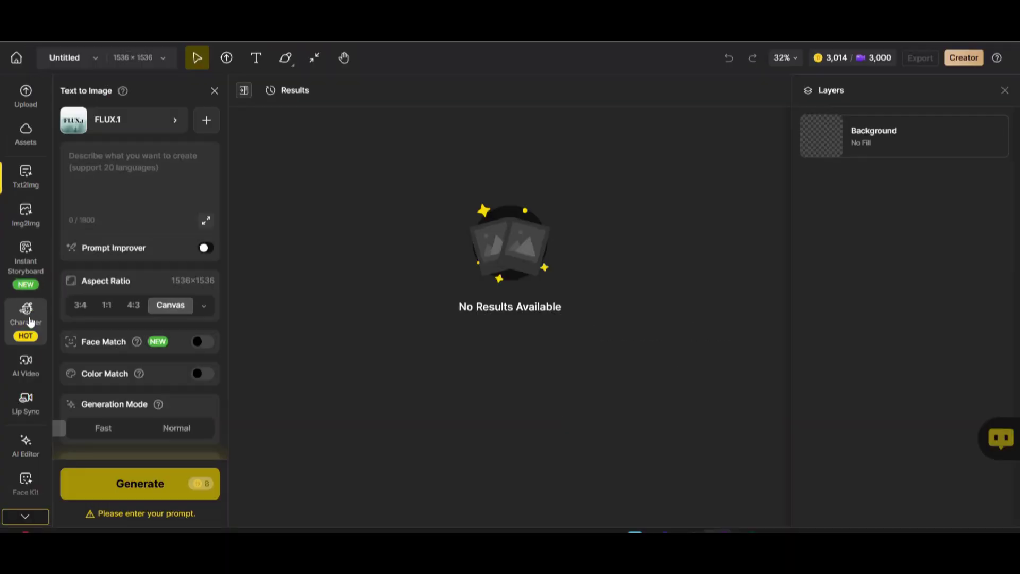
Step: Open the AI Editor, reveal the remaining tools, and upload the image of the raccoon in an orange hoodie to the canvas
{"action": "left_click", "coordinate": [25, 446]}
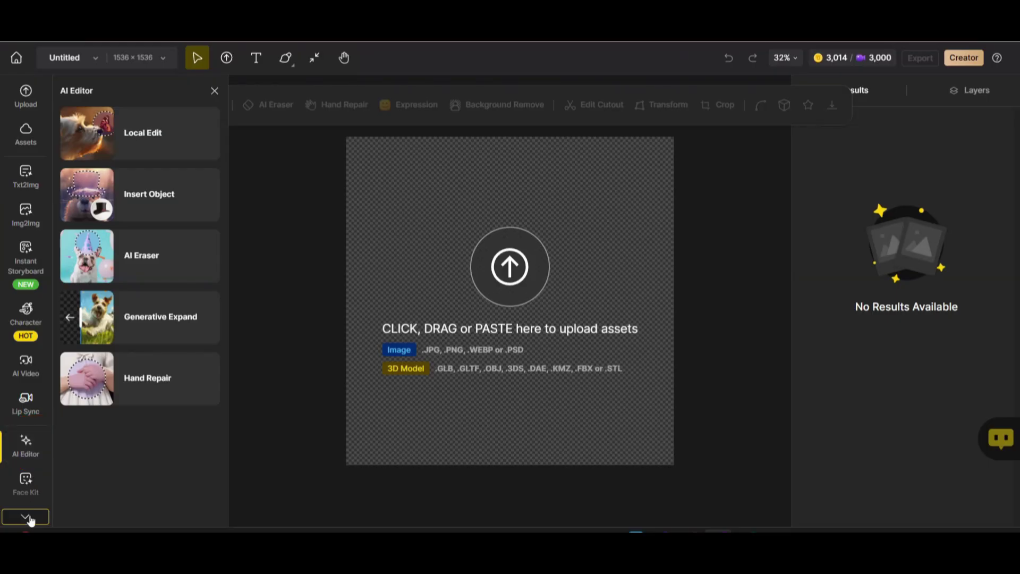
{"action": "left_click", "coordinate": [30, 517]}
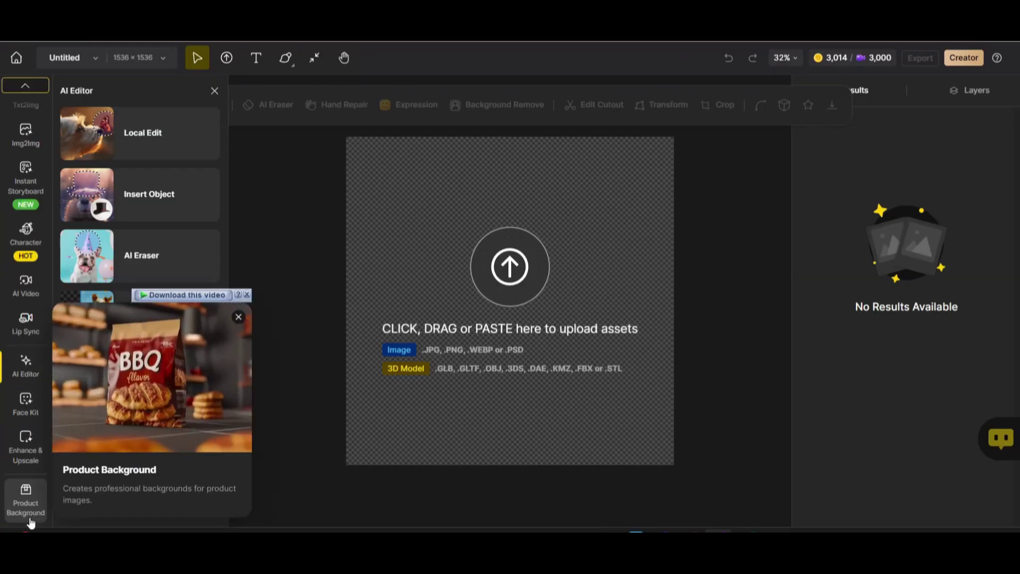
{"action": "left_click", "coordinate": [508, 280]}
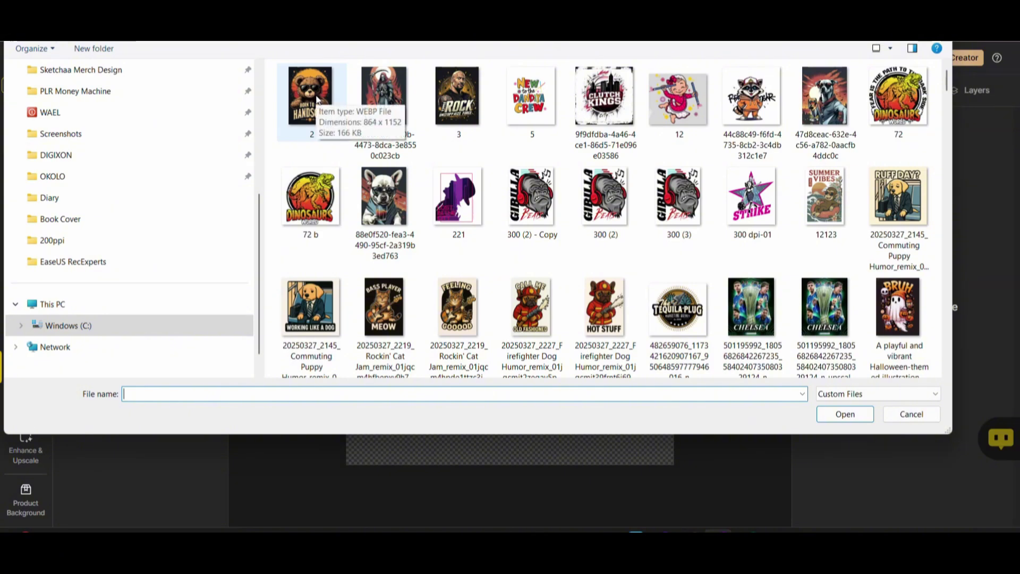
{"action": "double_click", "coordinate": [735, 113]}
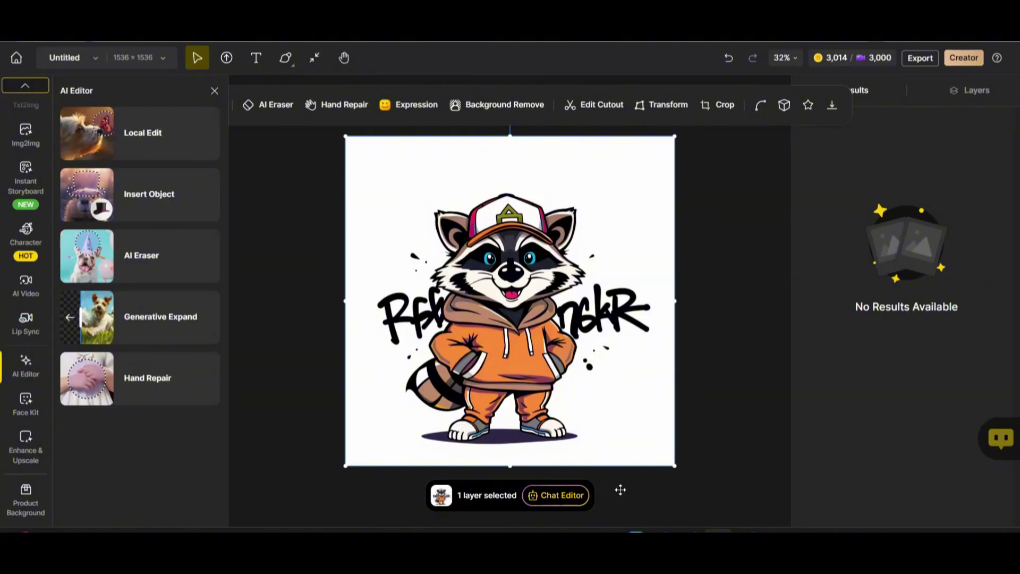
Step: Open the Chat Editor for the raccoon layer and check its aspect ratio options, leaving the ratio at Default
{"action": "left_click", "coordinate": [562, 496]}
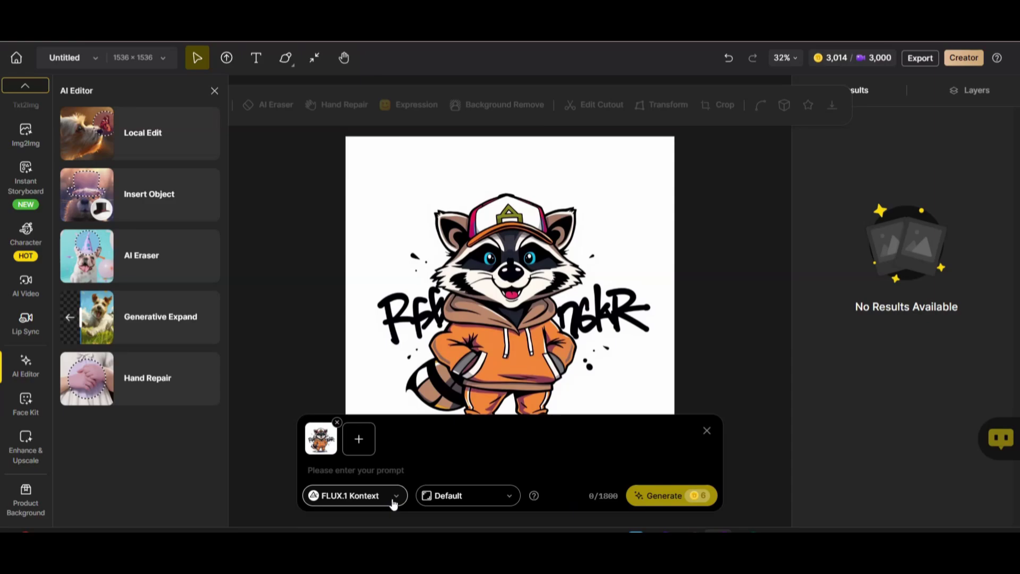
{"action": "left_click", "coordinate": [481, 498]}
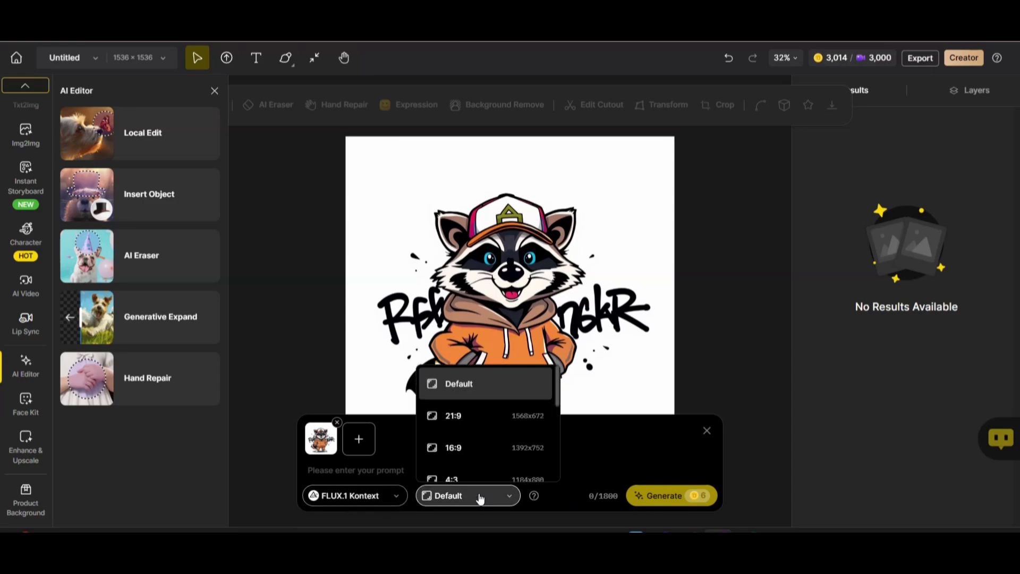
{"action": "left_click", "coordinate": [581, 446]}
{"action": "scroll", "coordinate": [719, 282], "scroll_direction": "down", "scroll_amount": 2}
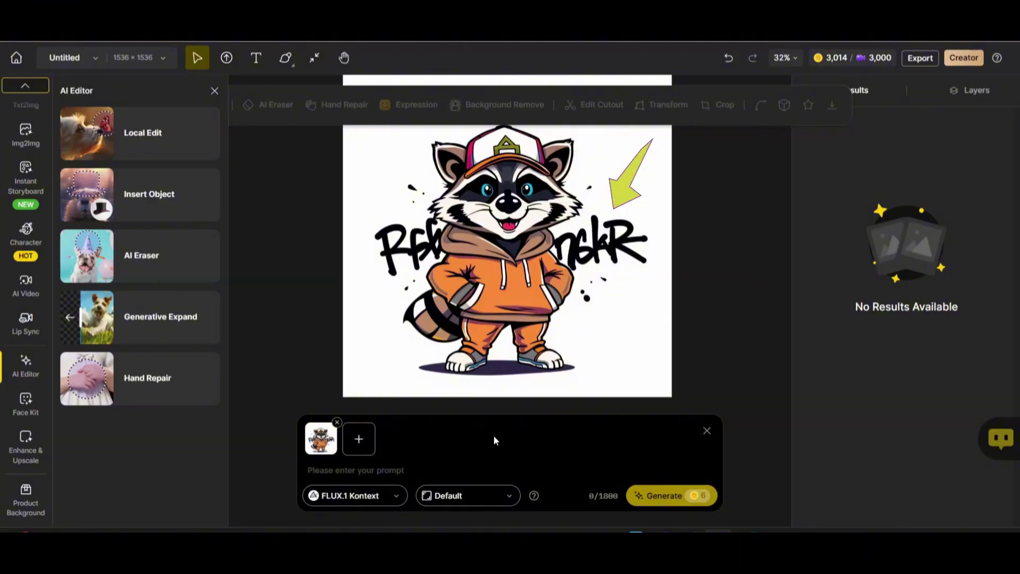
Step: Write the prompt "Change the text on the wall to "Gaming Time", while keeping the same graffiti style.", correcting the spelling of graffiti
{"action": "type", "text": "Change the text o"}
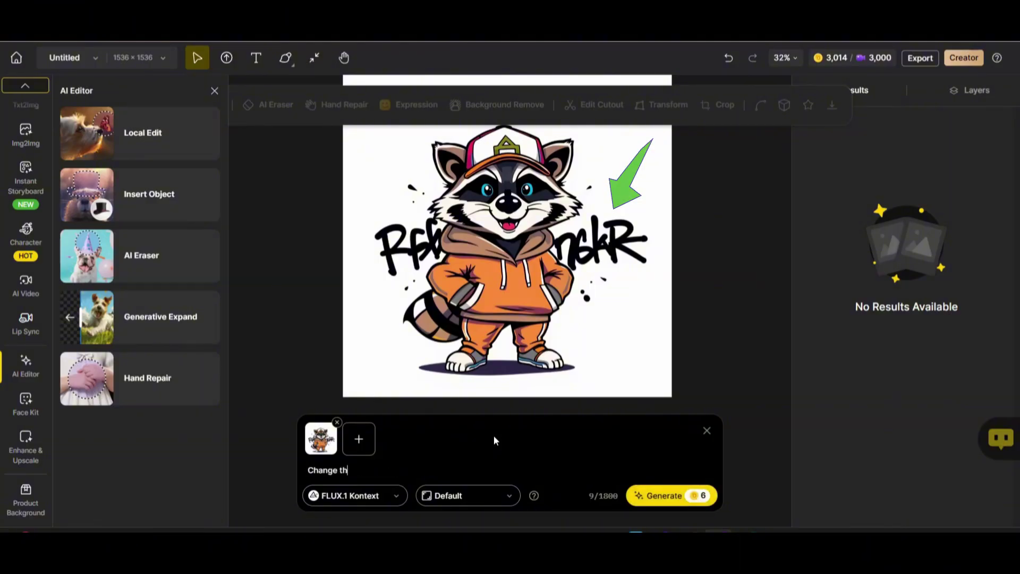
{"action": "type", "text": "n the wall to "}
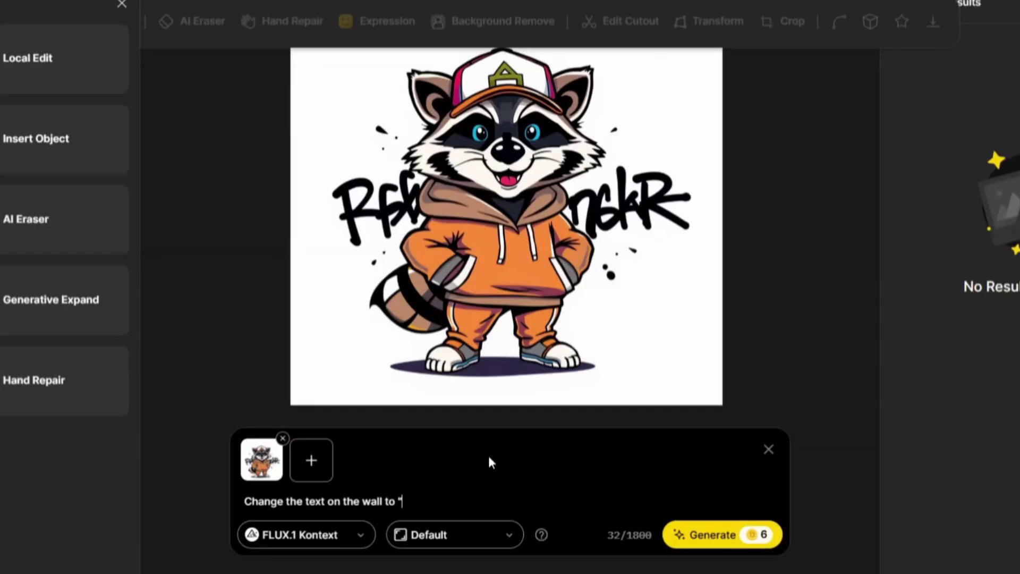
{"action": "type", "text": "\"Gaming Time\", while k"}
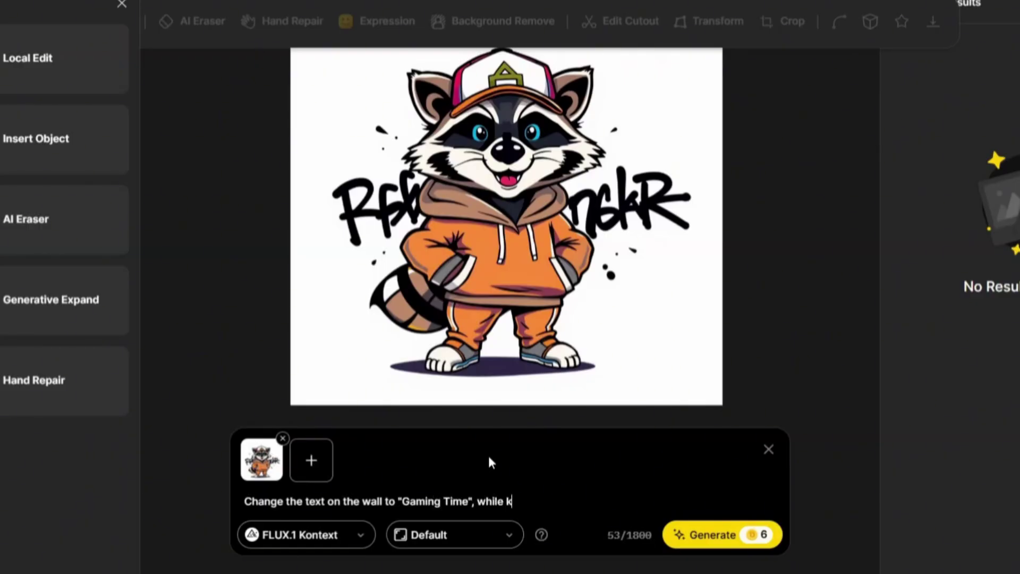
{"action": "type", "text": "eeping the same grafiti sty"}
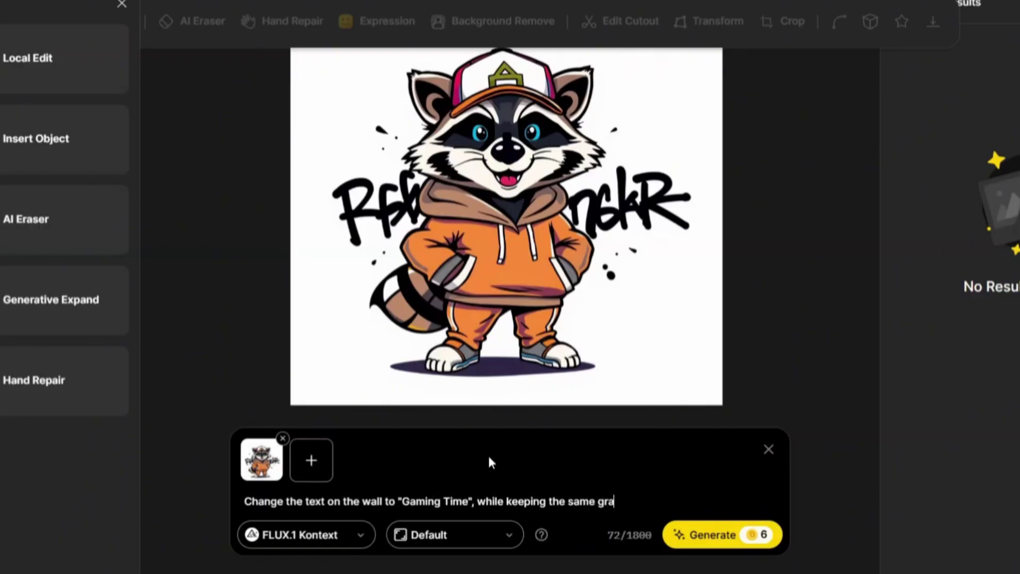
{"action": "type", "text": "le./"}
{"action": "key", "text": "BackSpace"}
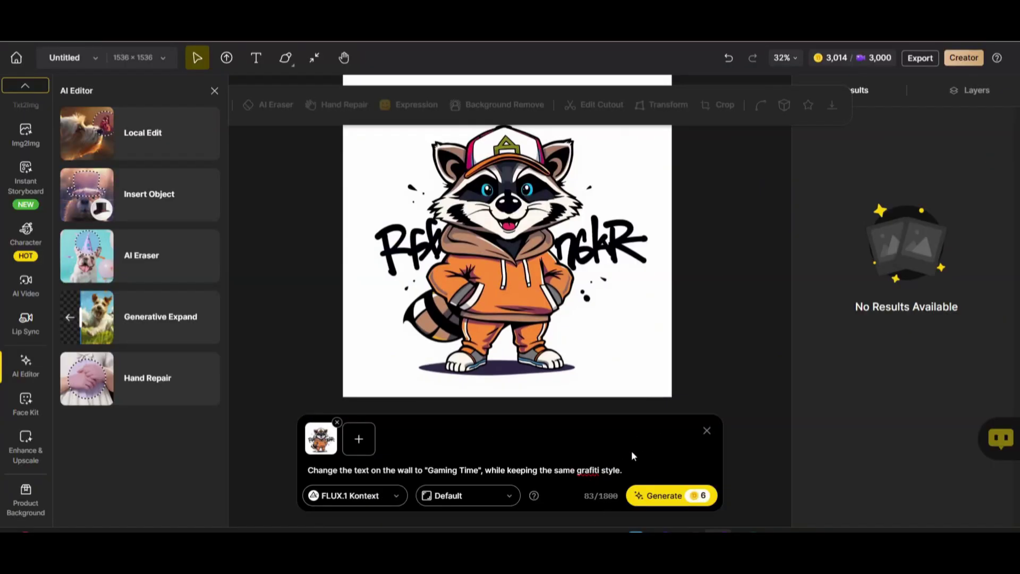
{"action": "right_click", "coordinate": [580, 470]}
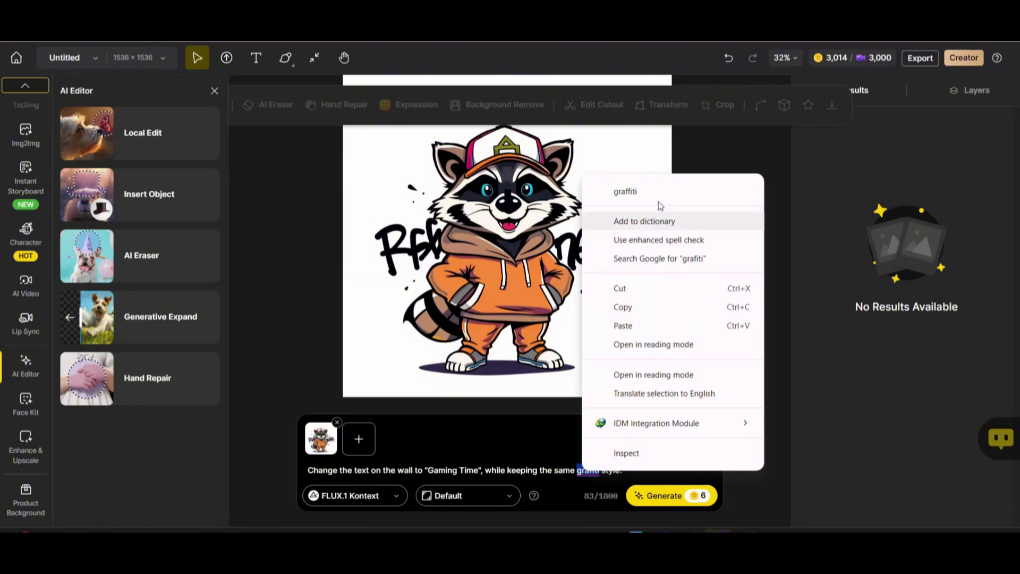
{"action": "left_click", "coordinate": [624, 191]}
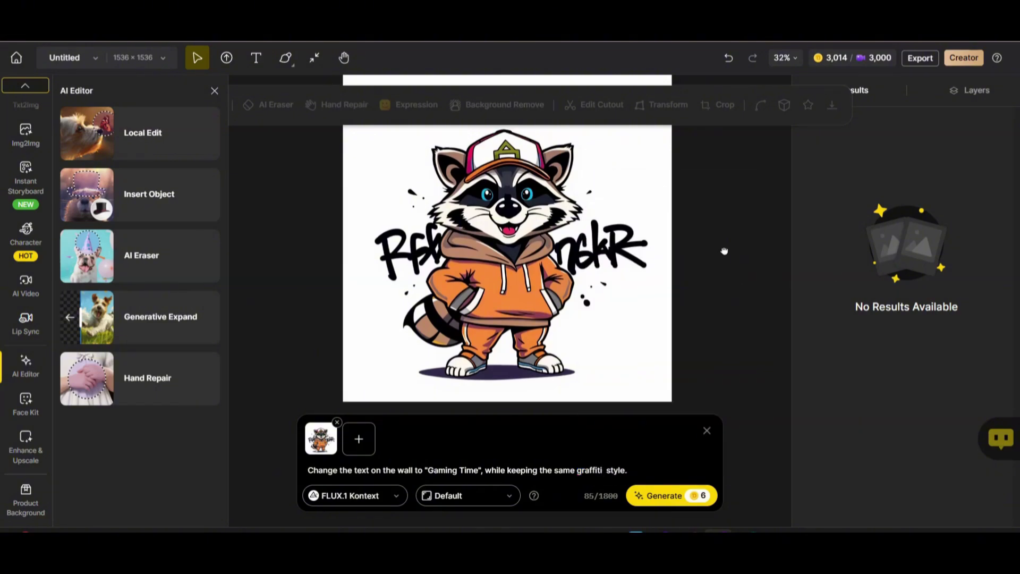
Step: Extend the prompt with "Also, make the Raccoon holding a gaming controller on both hands. Keep the design colors as is" and generate the edit
{"action": "left_click_drag", "start_coordinate": [723, 250], "coordinate": [723, 271]}
{"action": "type", "text": "Also, make the Raccoon holding a gaming controller on both ha"}
{"action": "type", "text": "nds"}
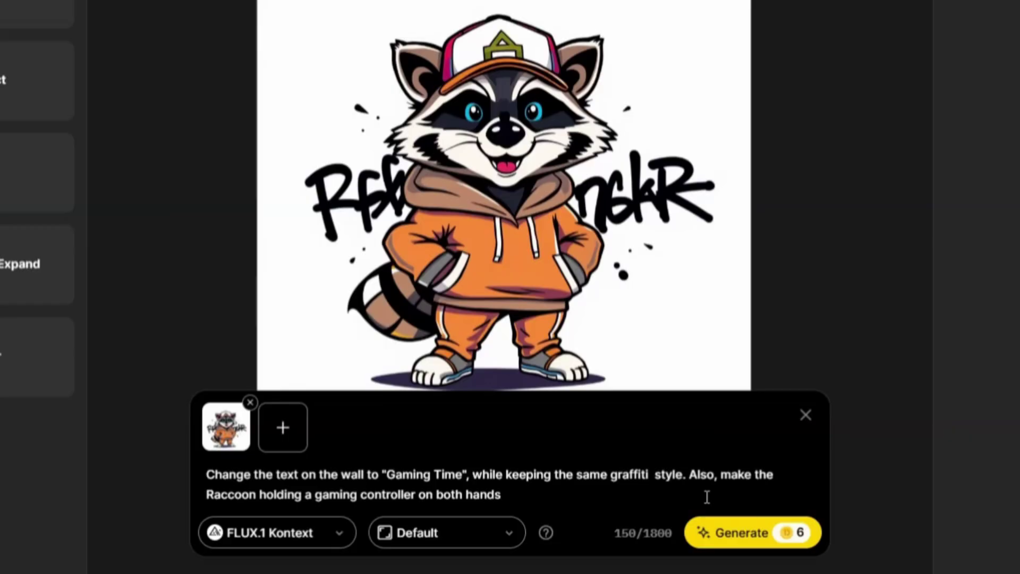
{"action": "type", "text": ". Keep the design colors as is"}
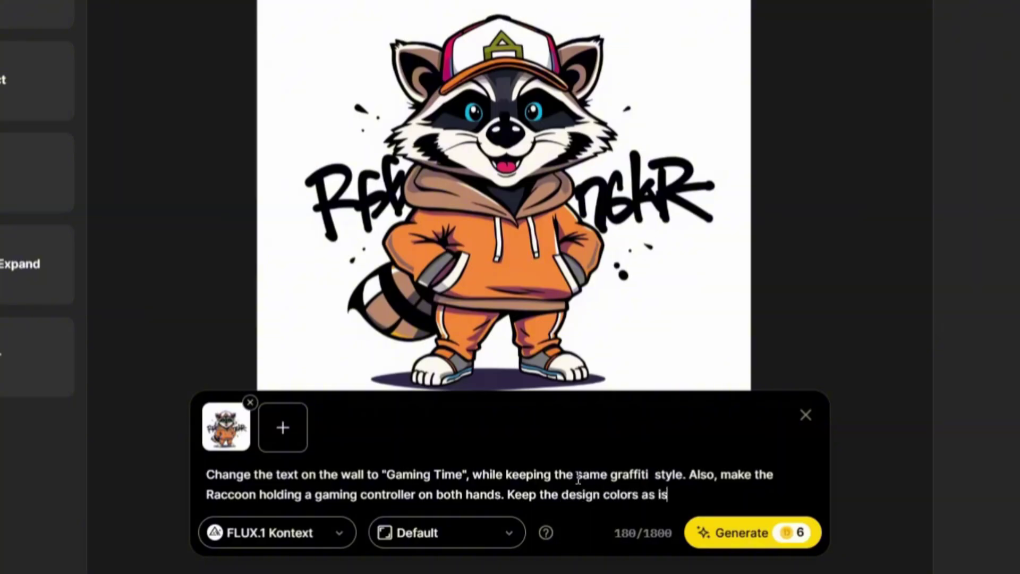
{"action": "left_click", "coordinate": [725, 536]}
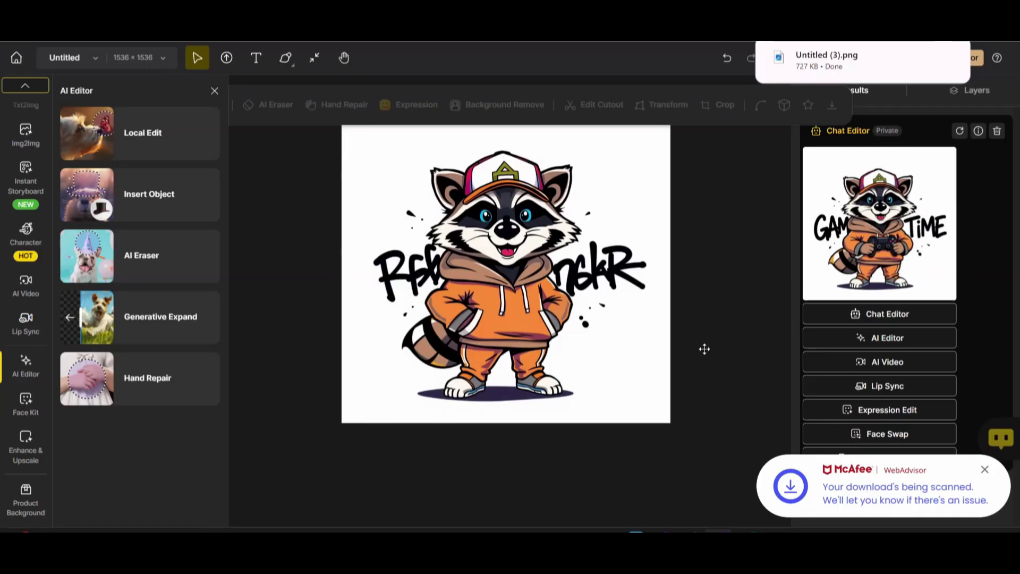
Step: Preview the generated raccoon holding the gaming controller and place it on the canvas
{"action": "mouse_move", "coordinate": [833, 237]}
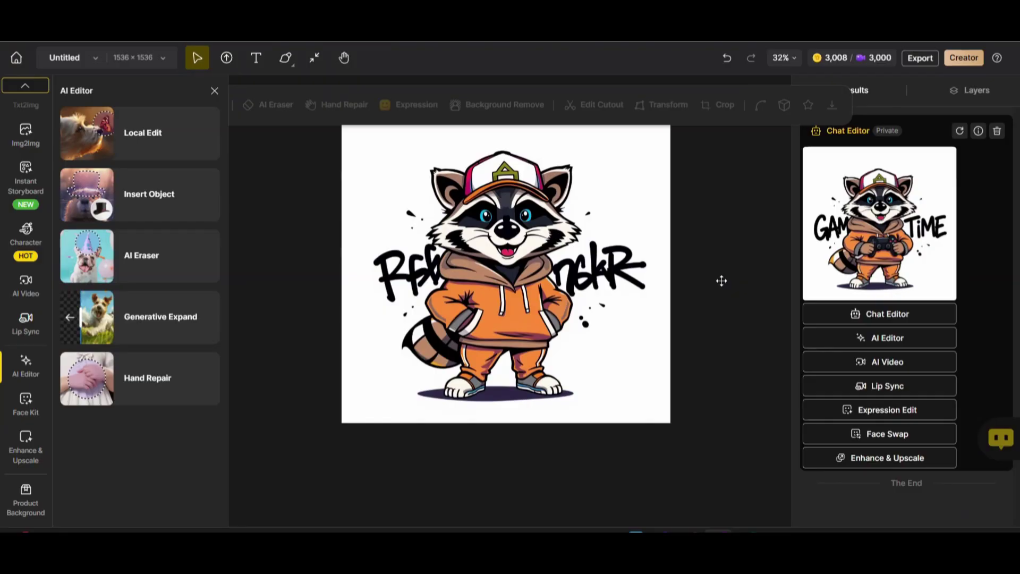
{"action": "left_click", "coordinate": [551, 377]}
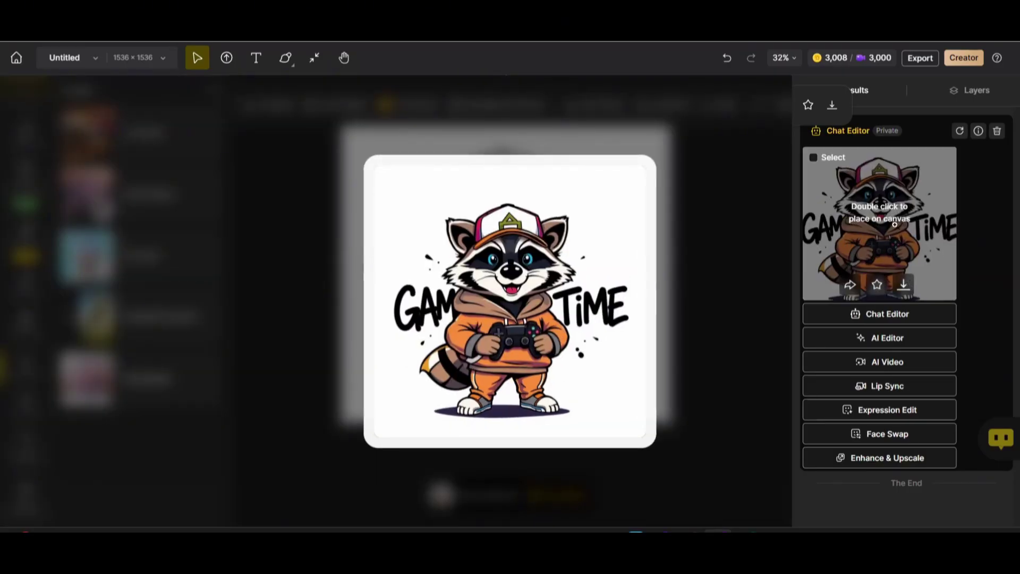
{"action": "left_click", "coordinate": [820, 241]}
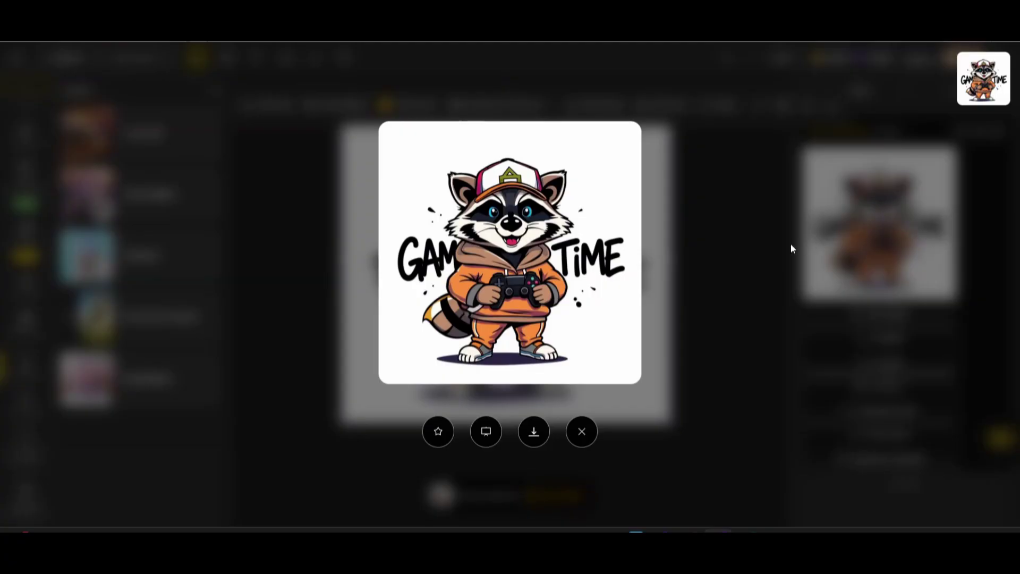
{"action": "left_click", "coordinate": [882, 212]}
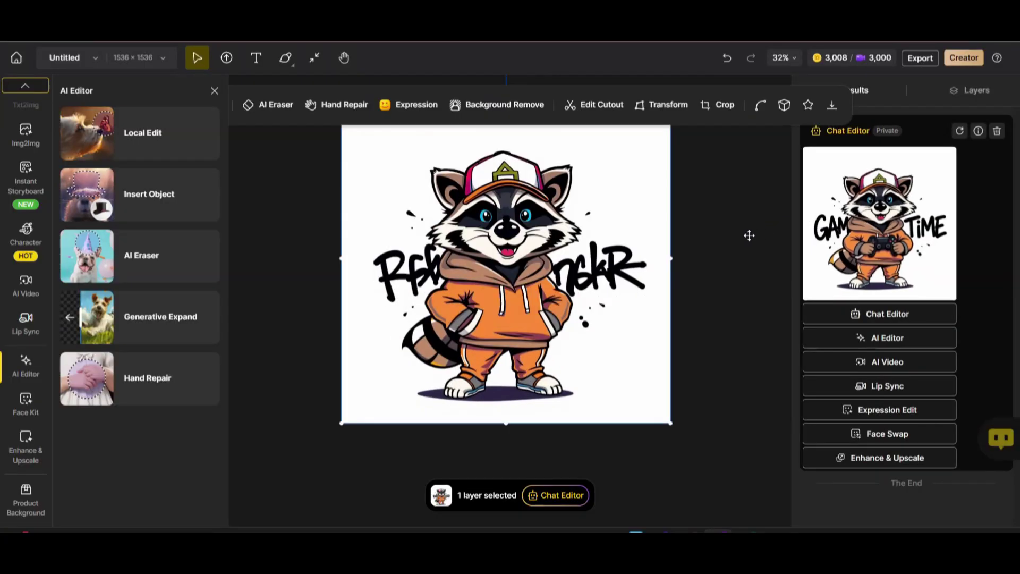
{"action": "mouse_move", "coordinate": [884, 251]}
{"action": "double_click", "coordinate": [884, 229]}
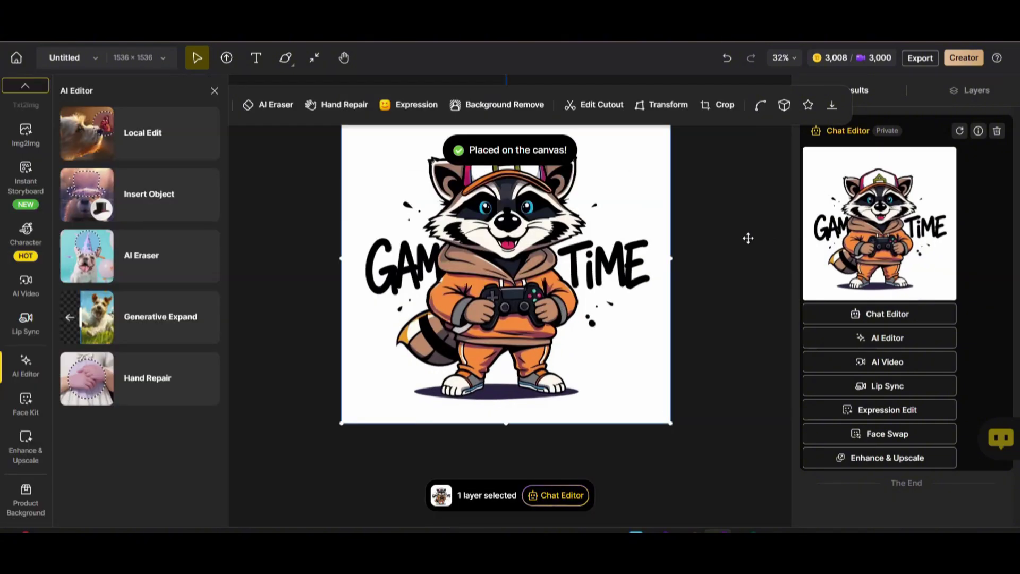
Step: Use the Chat Editor to generate a version with the raccoon's uniform and any other orange changed to red, keeping everything else as is
{"action": "left_click", "coordinate": [555, 495]}
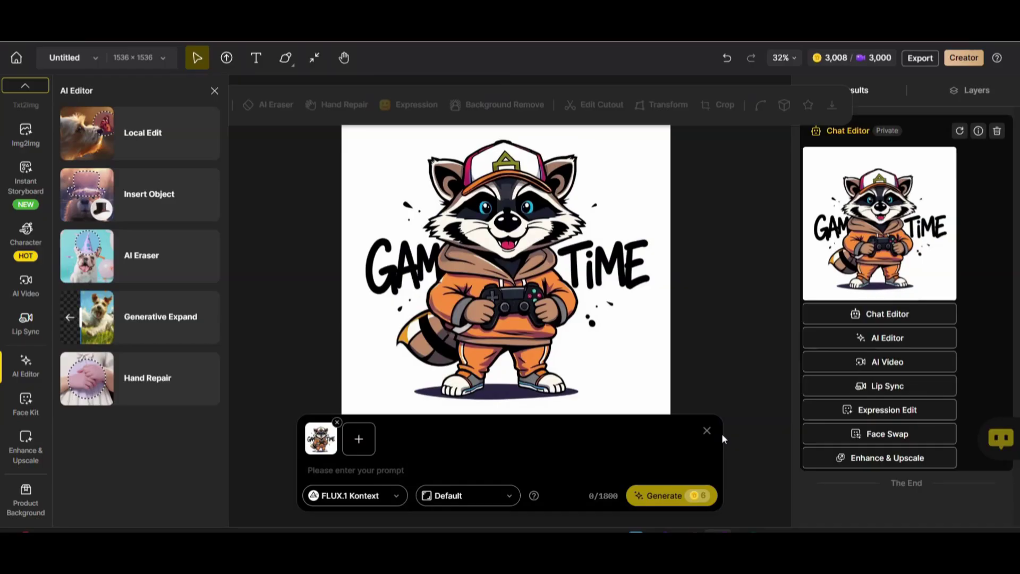
{"action": "left_click", "coordinate": [339, 470]}
{"action": "type", "text": "change the col"}
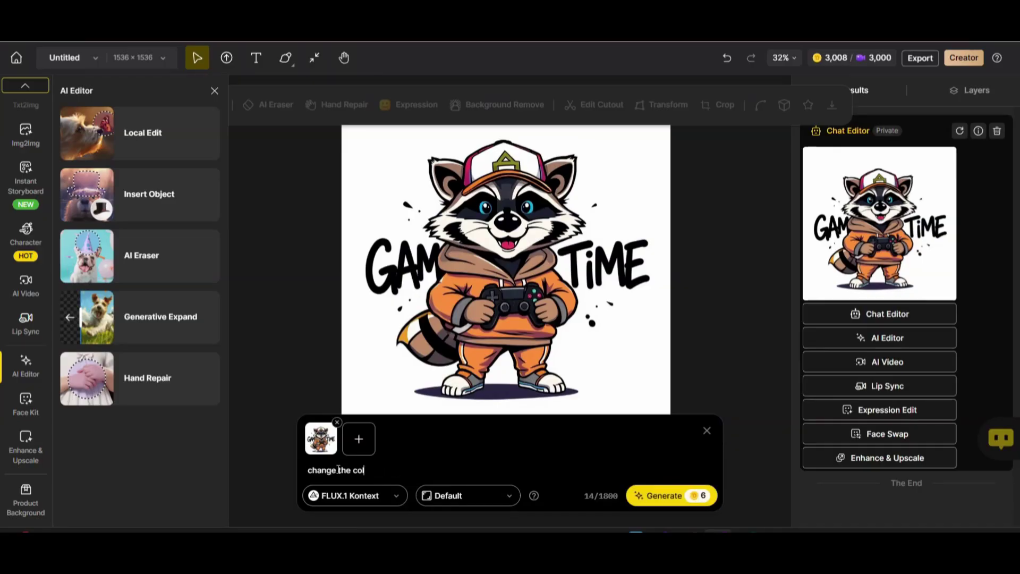
{"action": "type", "text": "or of the Raccoon uniform from "}
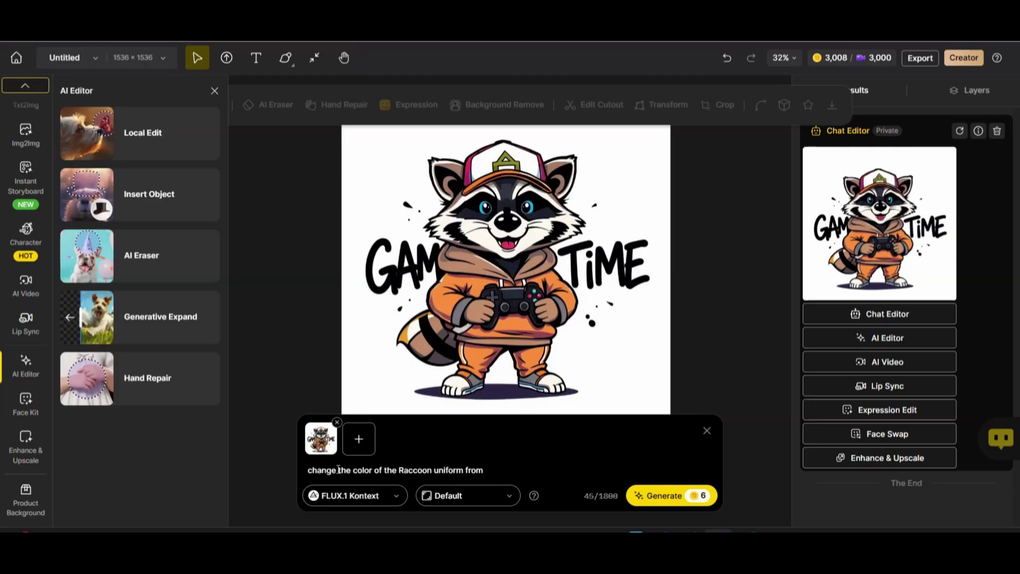
{"action": "type", "text": "orange to red/ Change any orange color on the design to red"}
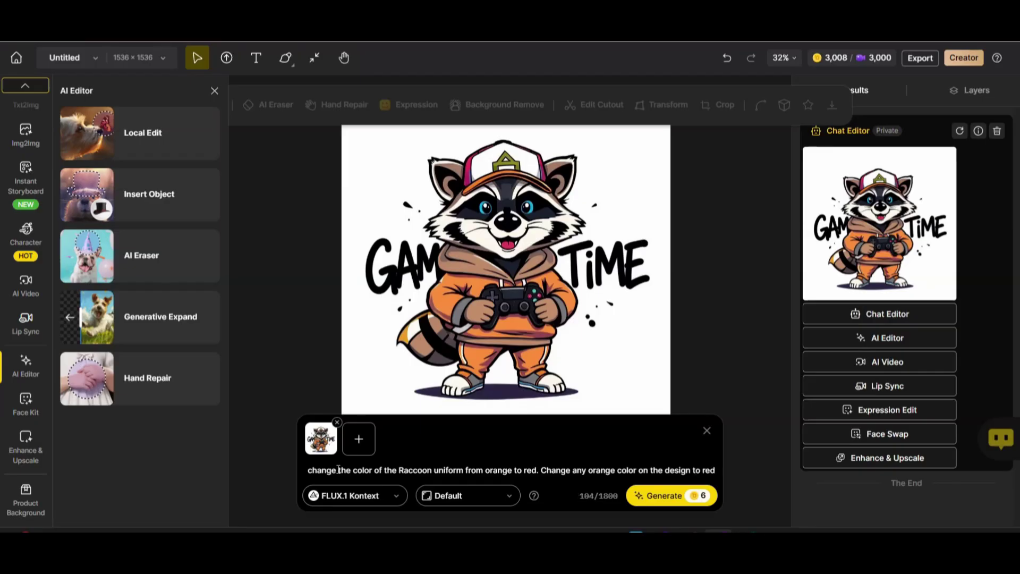
{"action": "type", "text": ", wh"}
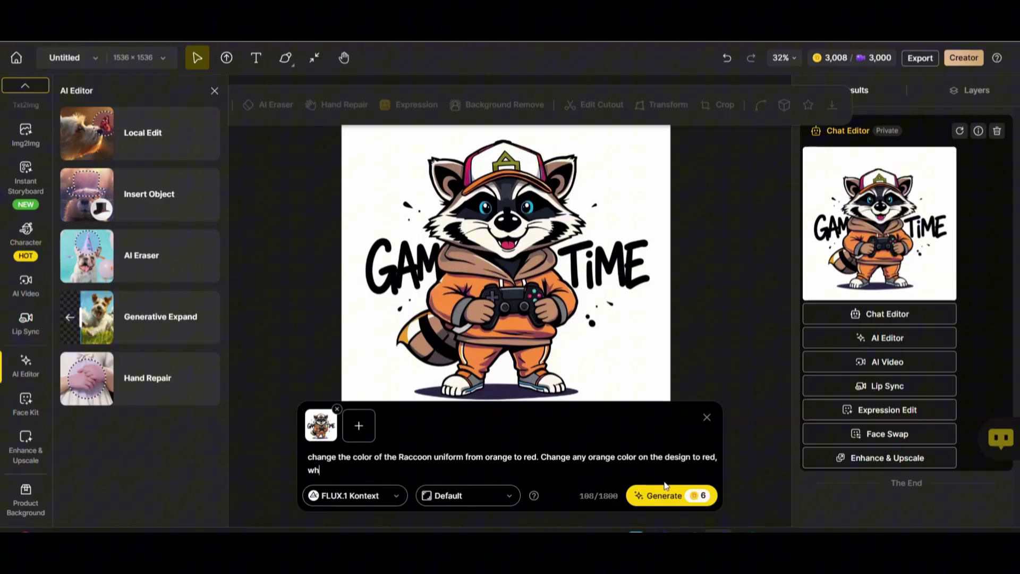
{"action": "type", "text": "ile keeping everything else as is/"}
{"action": "left_click", "coordinate": [670, 496]}
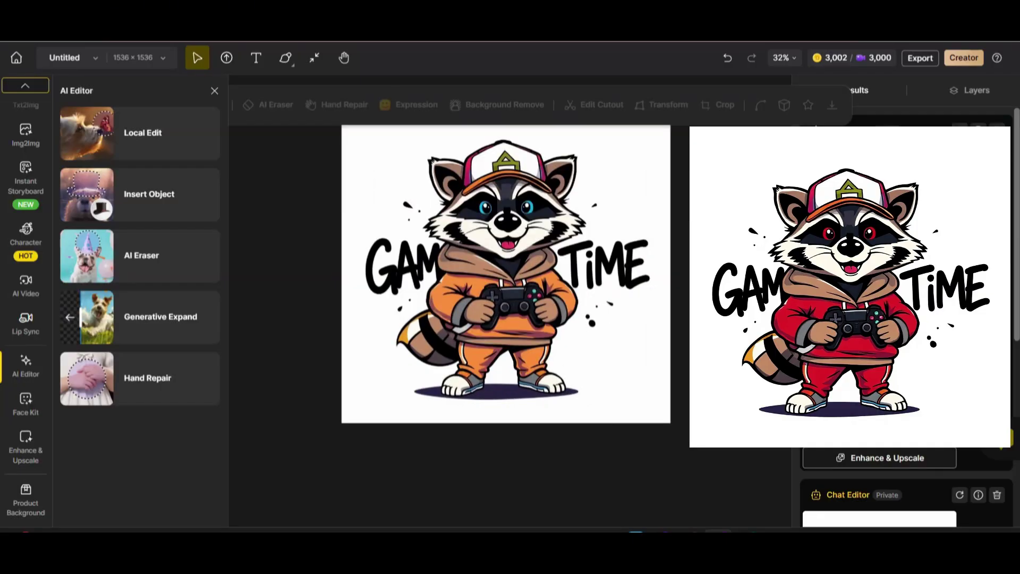
Step: Place the red-outfit raccoon on the canvas and open the Chat Editor for it
{"action": "left_click", "coordinate": [902, 250]}
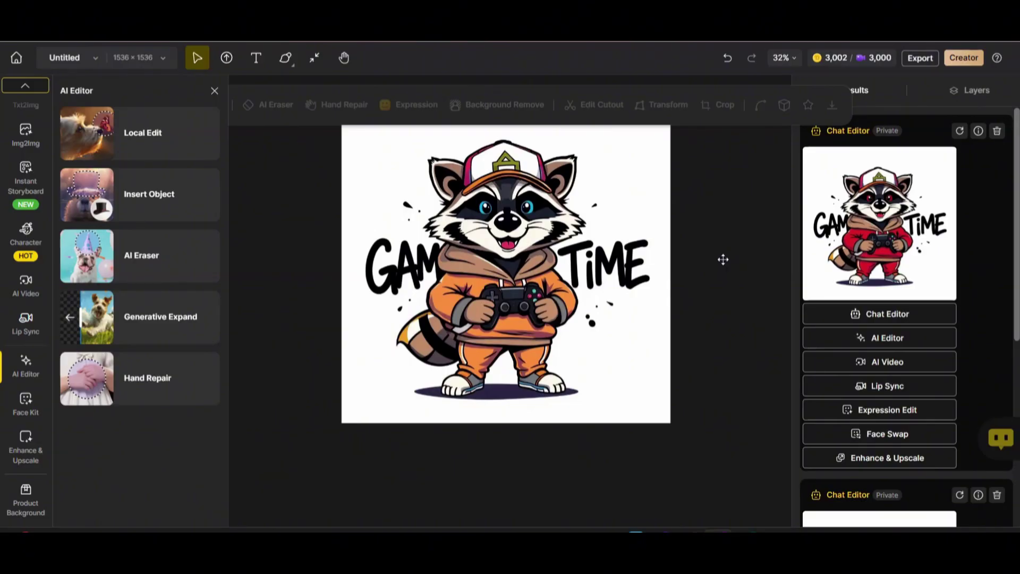
{"action": "left_click_drag", "start_coordinate": [724, 260], "coordinate": [727, 287]}
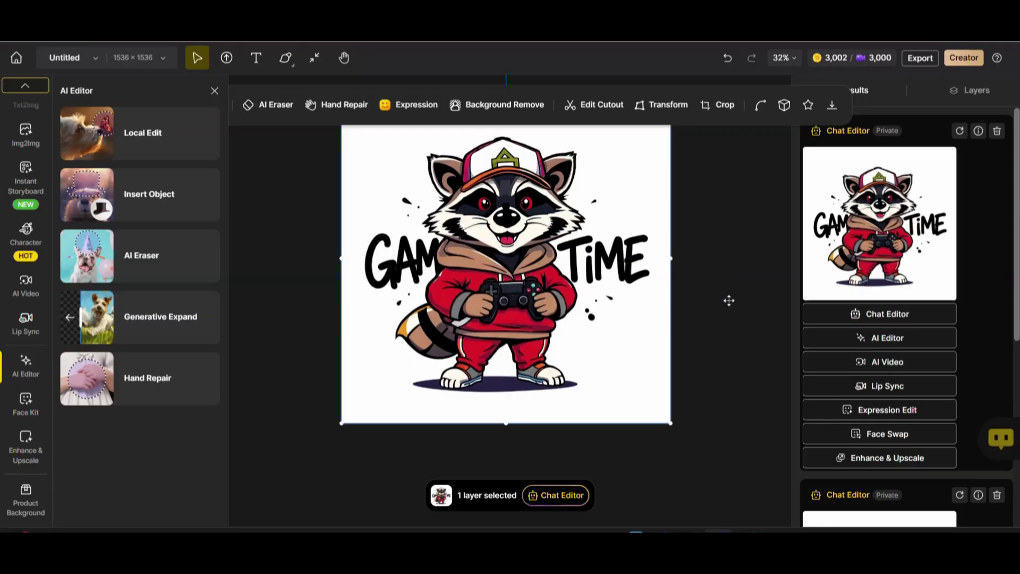
{"action": "left_click", "coordinate": [557, 495]}
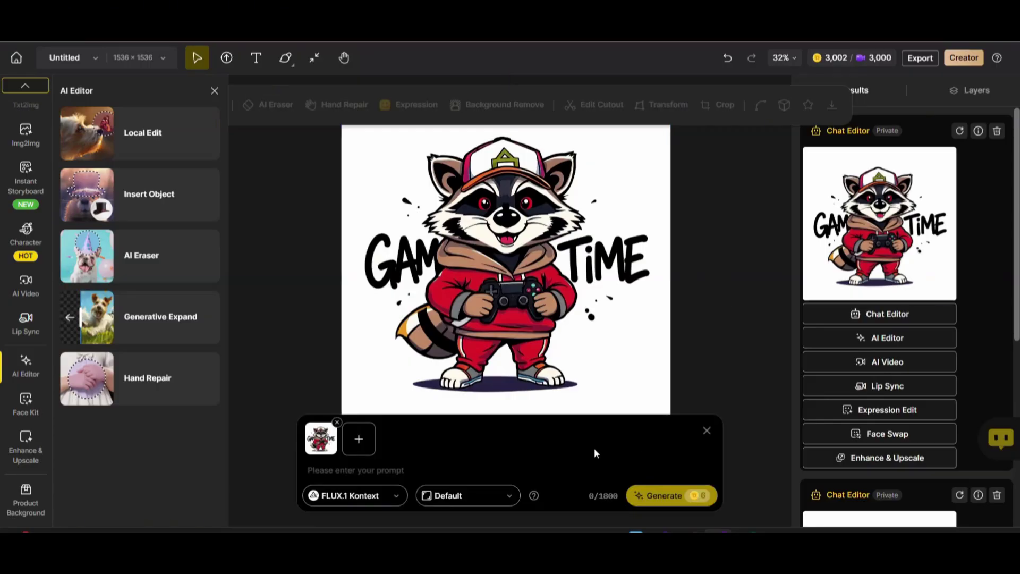
Step: Prompt for the raccoon sitting on a gaming chair holding the console, with the back wall text removed and facial expressions kept, and generate it
{"action": "type", "text": "Make the Raccoon sitting on a gaming chair, "}
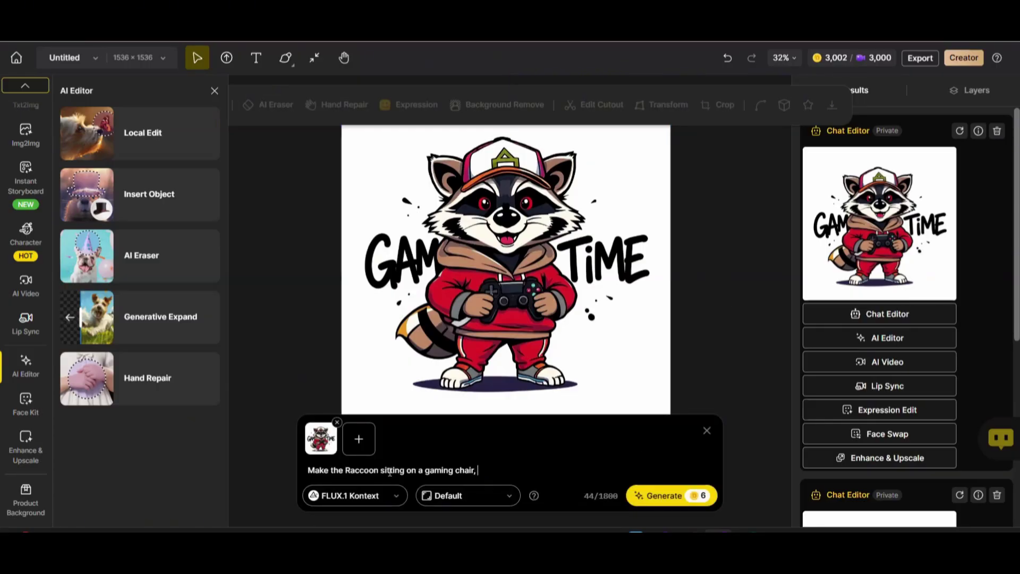
{"action": "type", "text": "while holi"}
{"action": "key", "text": "BackSpace"}
{"action": "type", "text": "ding the console."}
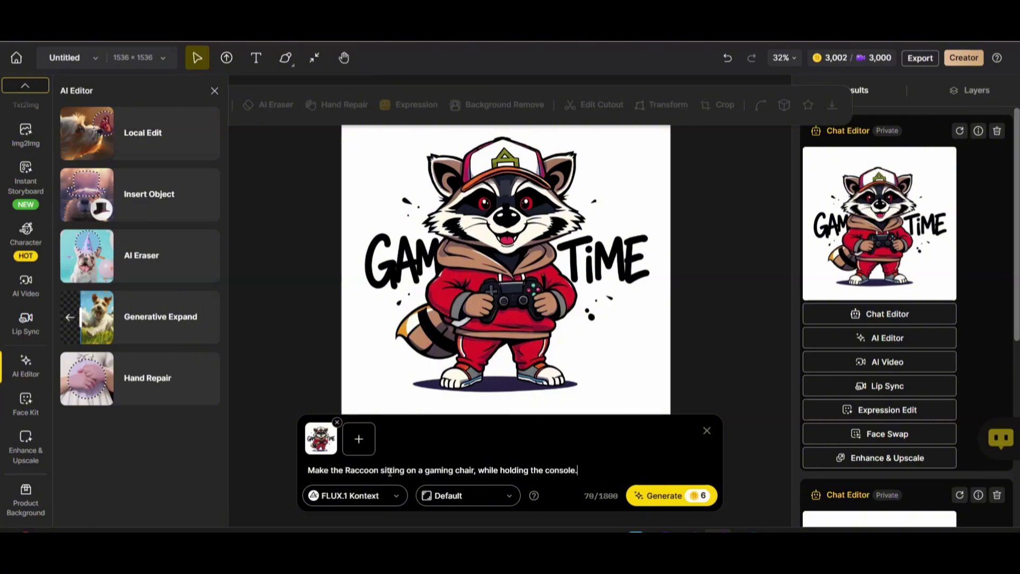
{"action": "type", "text": " Remove the text on the back wall"}
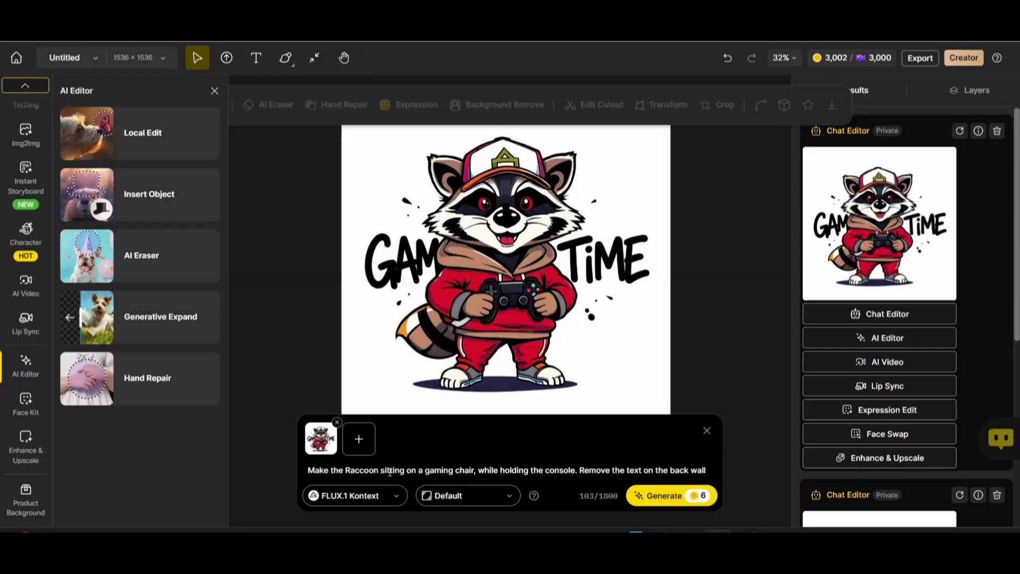
{"action": "type", "text": ". Keep the Raccoon fasial expressions a"}
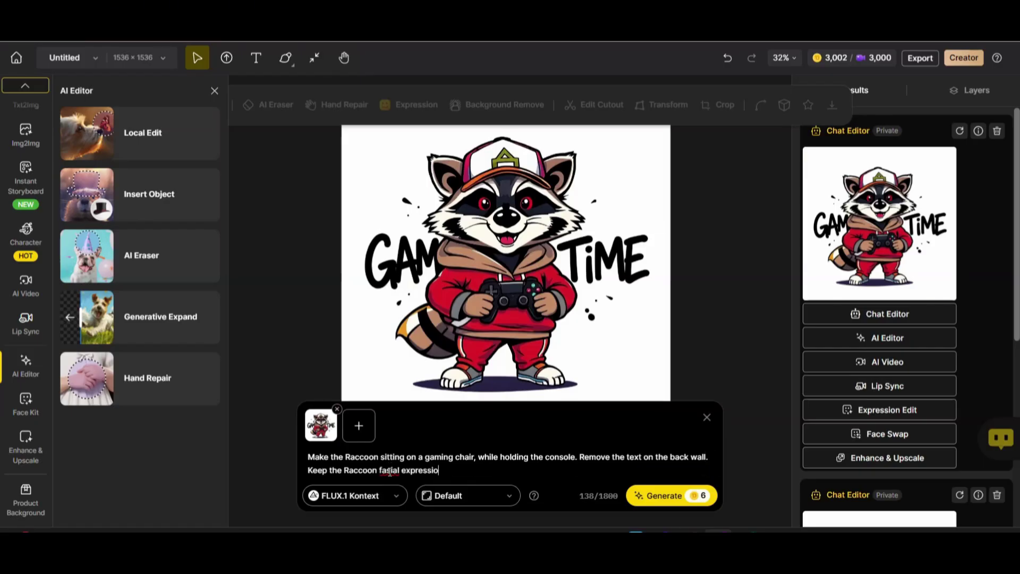
{"action": "type", "text": "s is and"}
{"action": "left_click", "coordinate": [664, 495]}
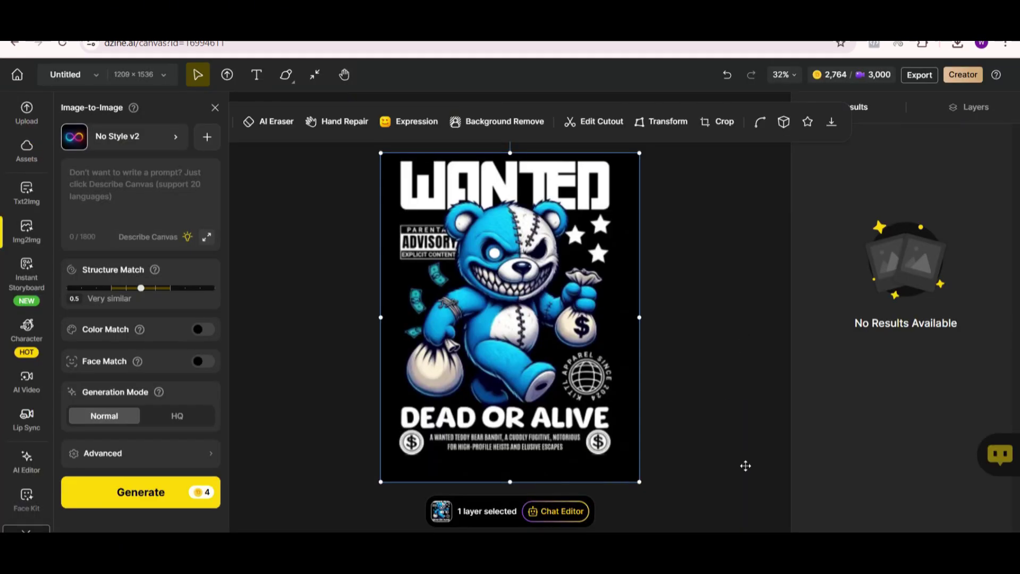
Step: Select the WANTED teddy bear poster layer and open the Chat Editor for it
{"action": "left_click", "coordinate": [710, 346]}
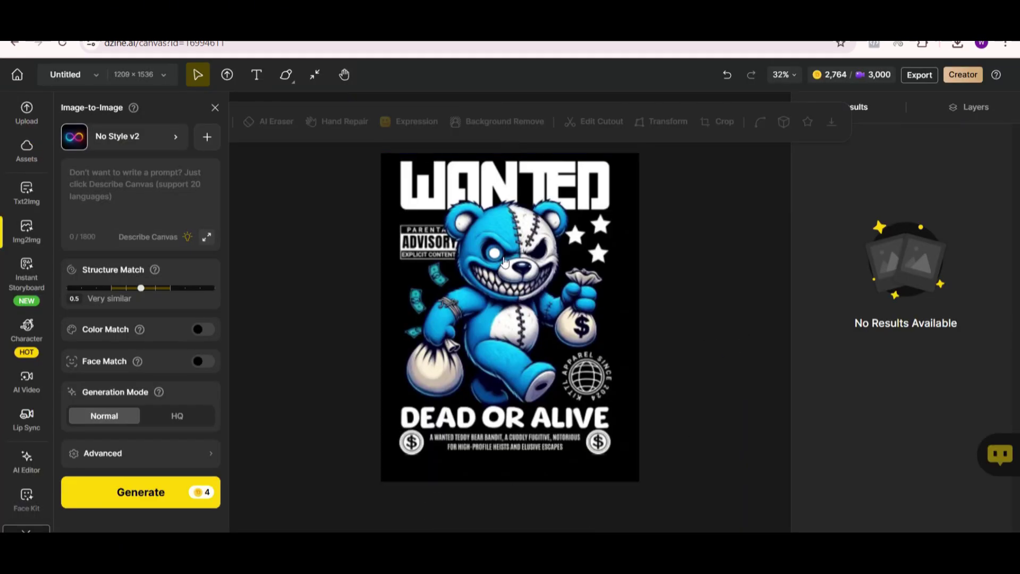
{"action": "left_click", "coordinate": [538, 281]}
{"action": "left_click", "coordinate": [585, 511]}
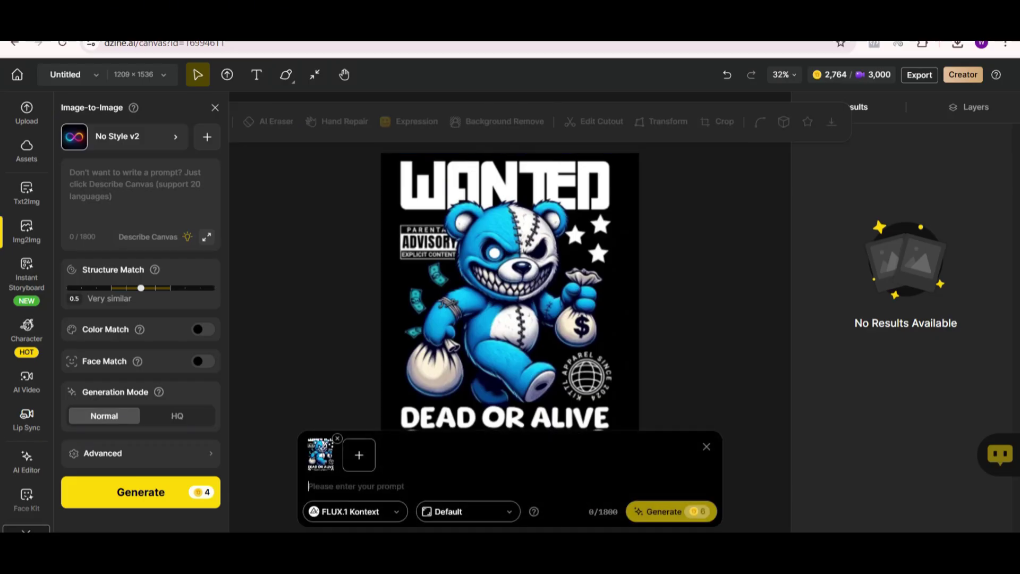
{"action": "type", "text": "c"}
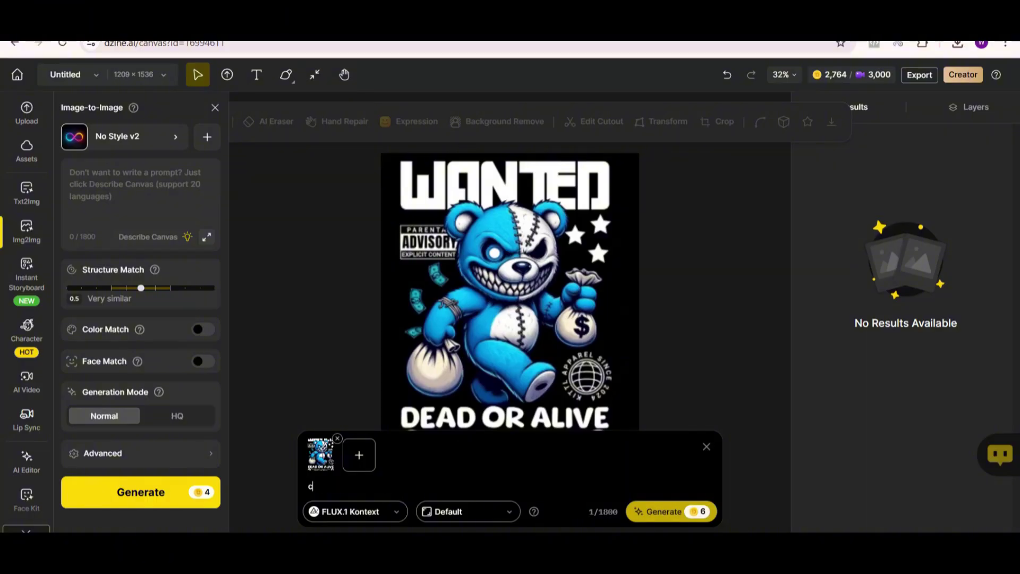
{"action": "type", "text": "hange"}
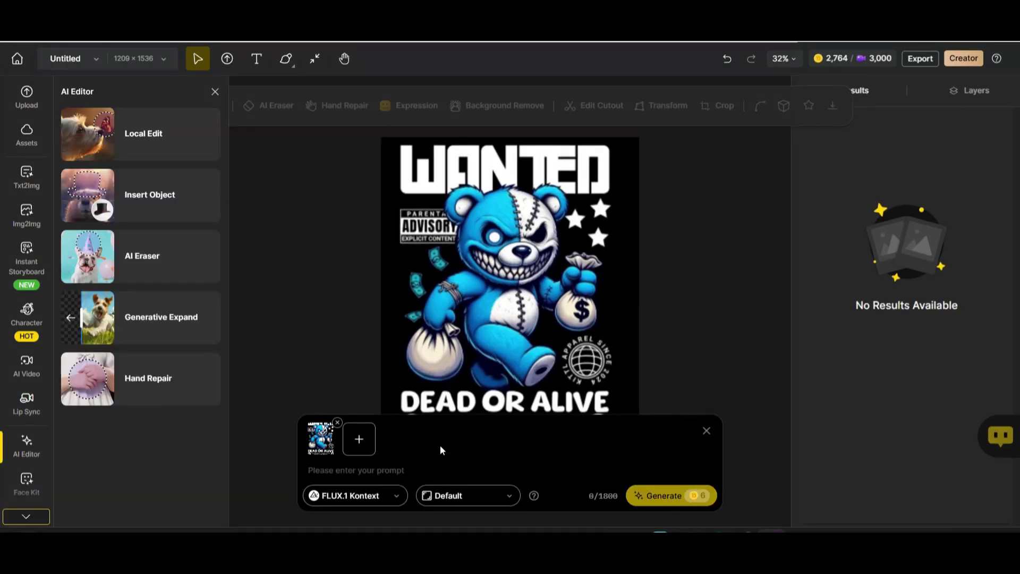
Step: Write a Chat Editor prompt to change the main character's head to an Elephant's head
{"action": "left_click", "coordinate": [427, 473]}
{"action": "type", "text": "chan"}
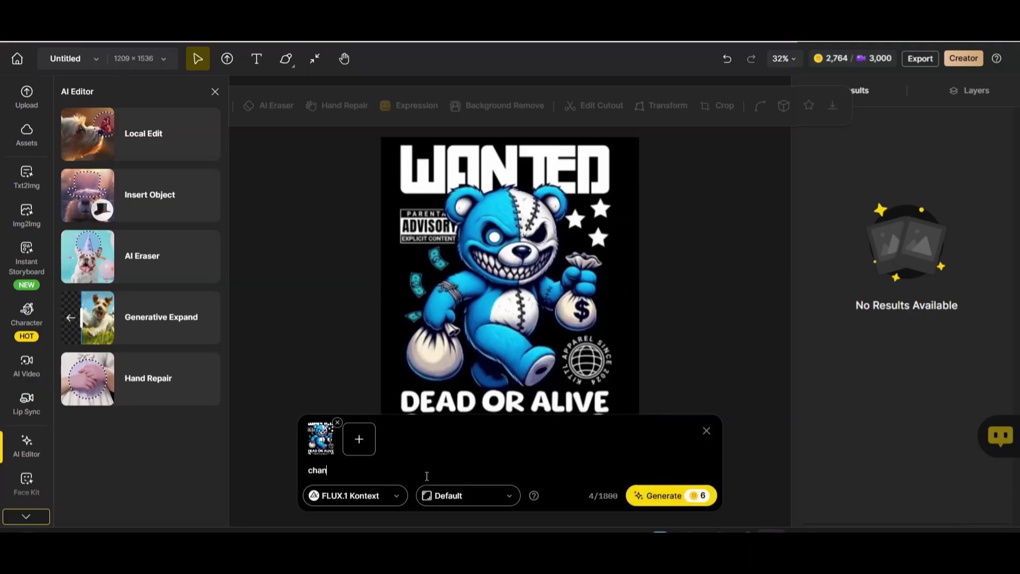
{"action": "type", "text": "ge the main charachter's he"}
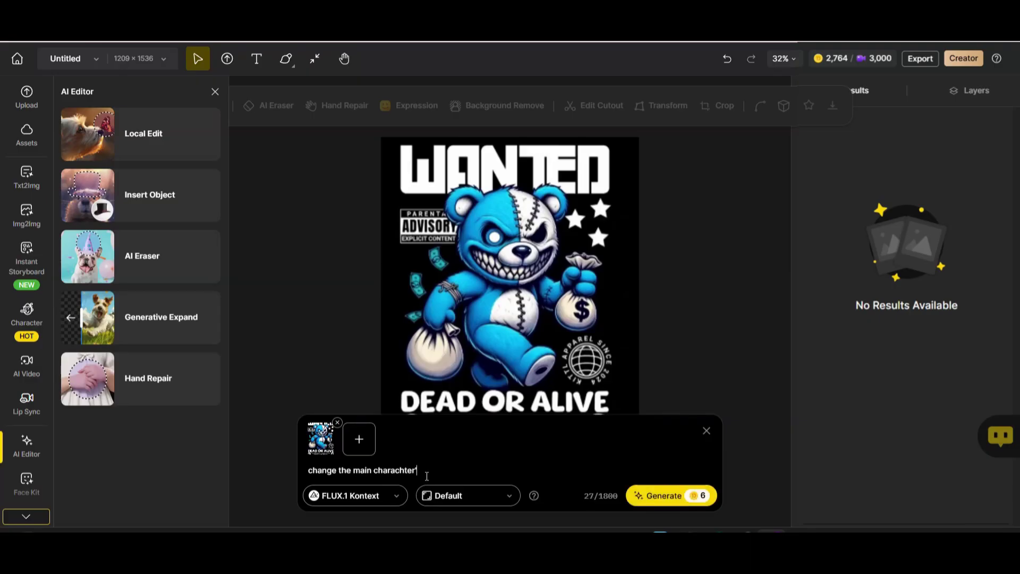
{"action": "type", "text": "ad to an Elephant's head. Also,"}
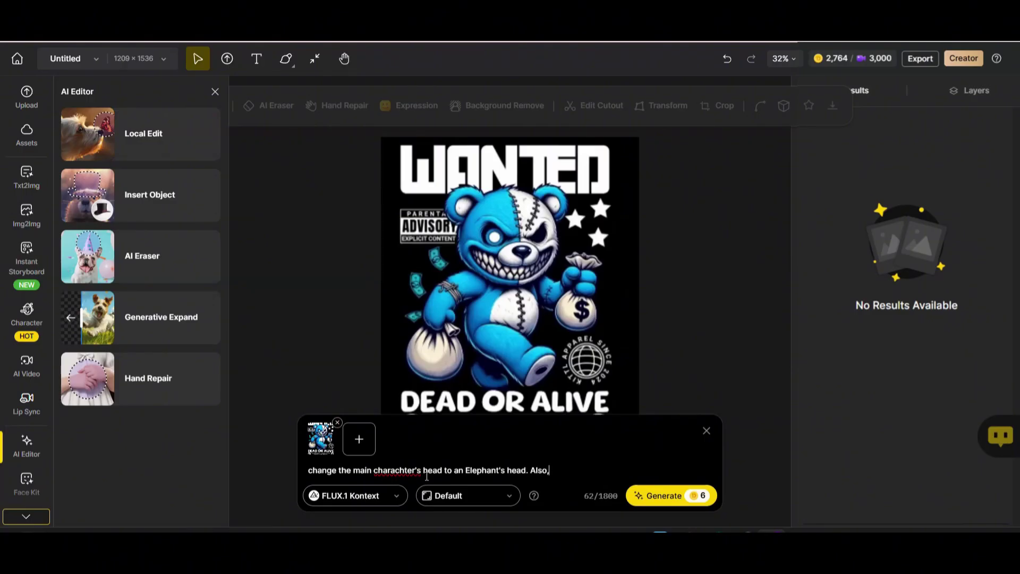
Step: Extend the prompt to change the upper text to "SENTCENED" while keeping the same style, and generate the poster
{"action": "type", "text": " change the upper text to "}
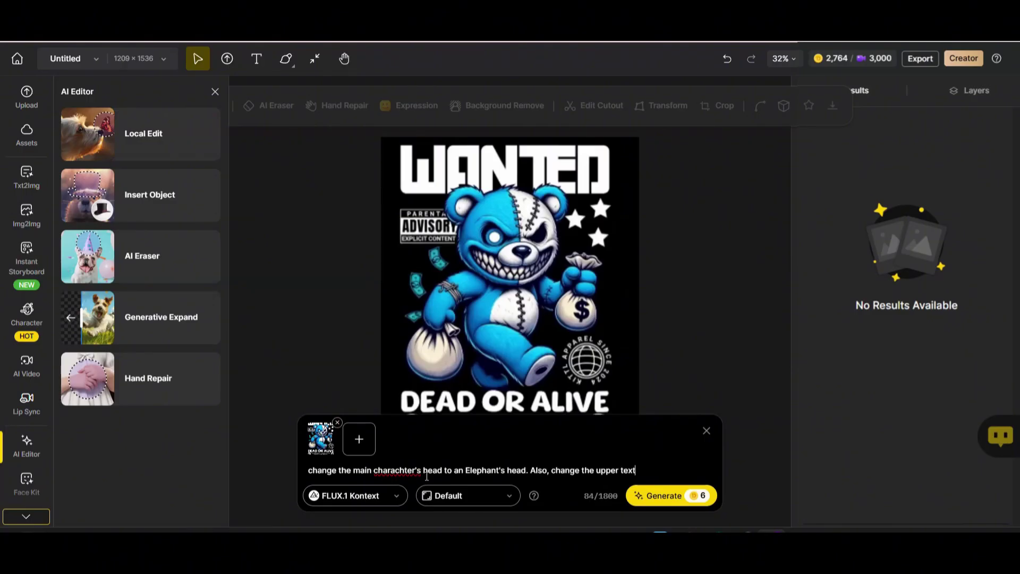
{"action": "type", "text": "re"}
{"action": "key", "text": "BackSpace"}
{"action": "key", "text": "BackSpace"}
{"action": "type", "text": "be \""}
{"action": "left_click", "coordinate": [527, 472]}
{"action": "type", "text": ", while keeping the same style"}
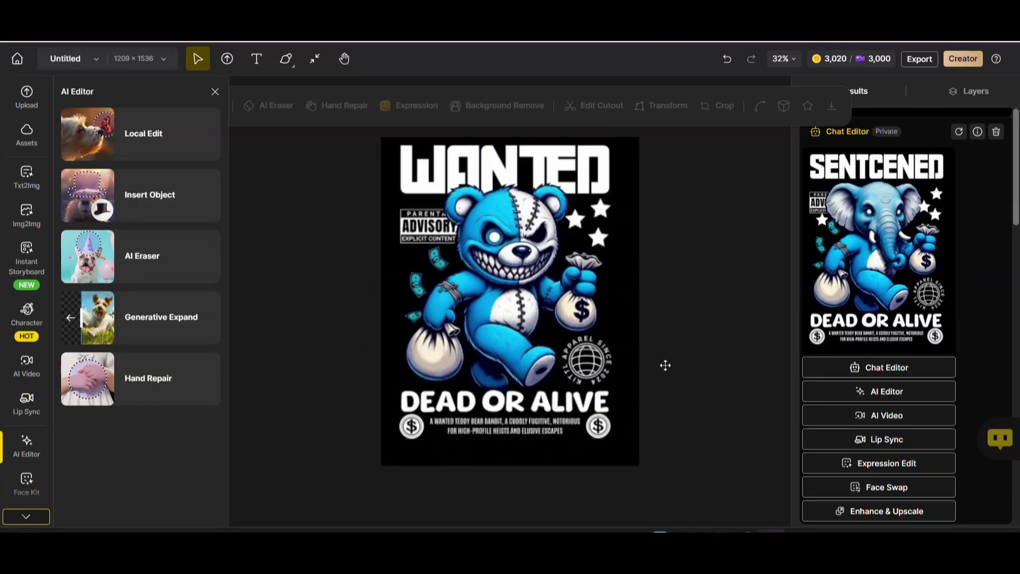
Step: Compare the generated elephant posters with the original teddy bear design in the preview and the results list
{"action": "mouse_move", "coordinate": [879, 247]}
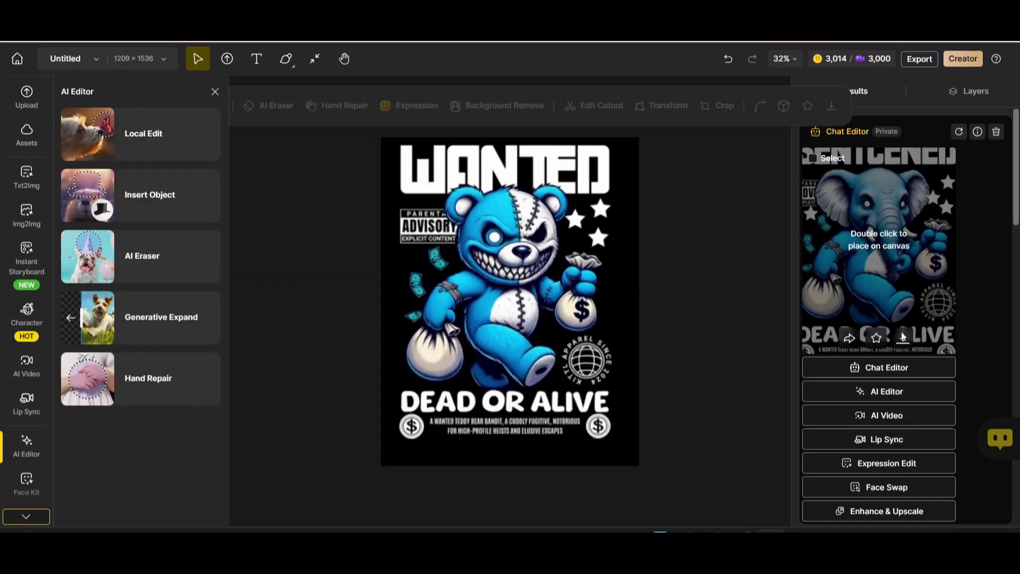
{"action": "left_click", "coordinate": [903, 334]}
{"action": "left_click", "coordinate": [648, 262]}
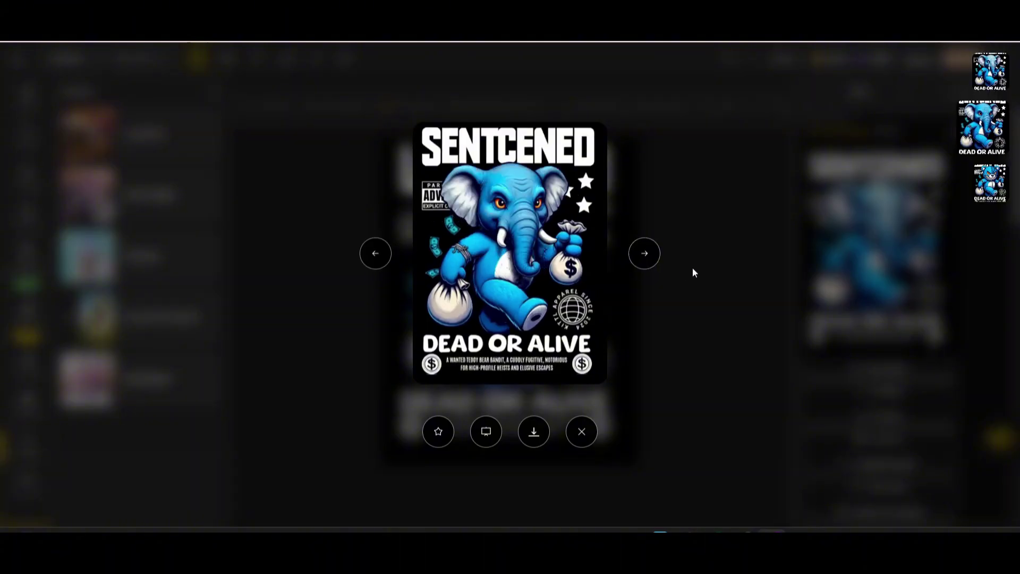
{"action": "left_click", "coordinate": [642, 268]}
{"action": "left_click", "coordinate": [646, 268]}
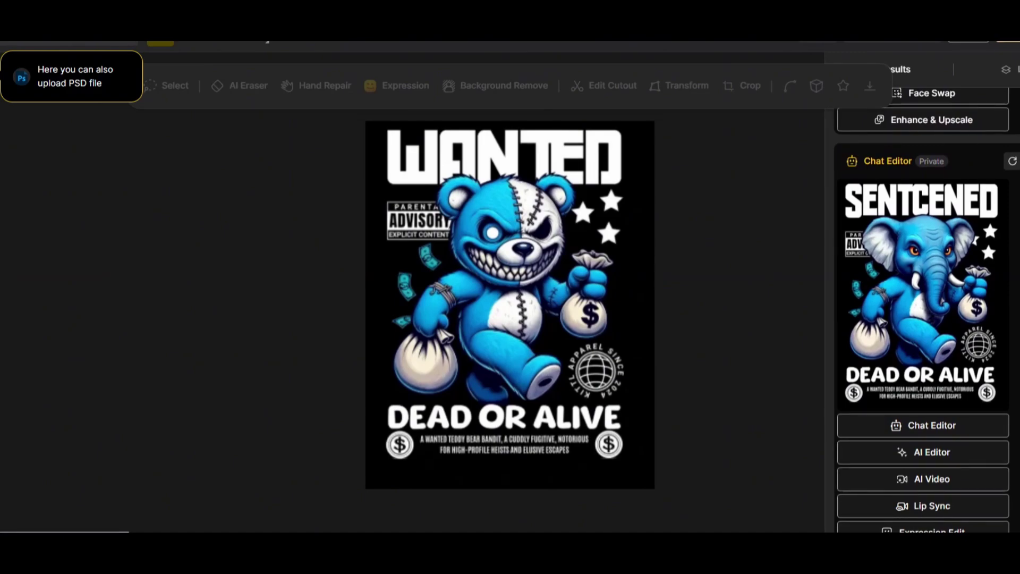
{"action": "scroll", "coordinate": [923, 309], "scroll_direction": "down", "scroll_amount": 3}
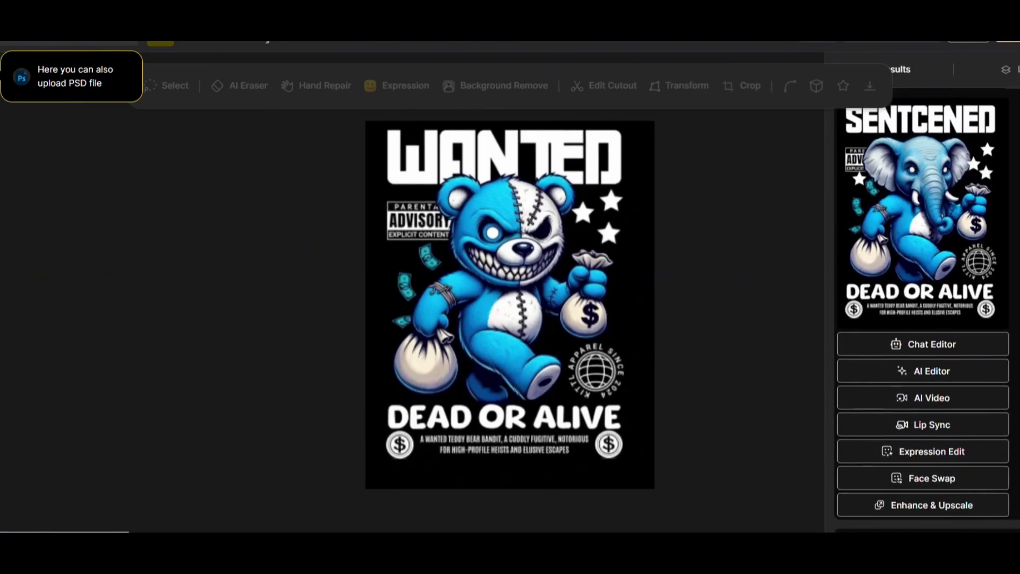
Step: Place the orange-eyed elephant poster on the canvas and generate a Chat Editor version with the Elephant color changed to green
{"action": "scroll", "coordinate": [923, 308], "scroll_direction": "down", "scroll_amount": 5}
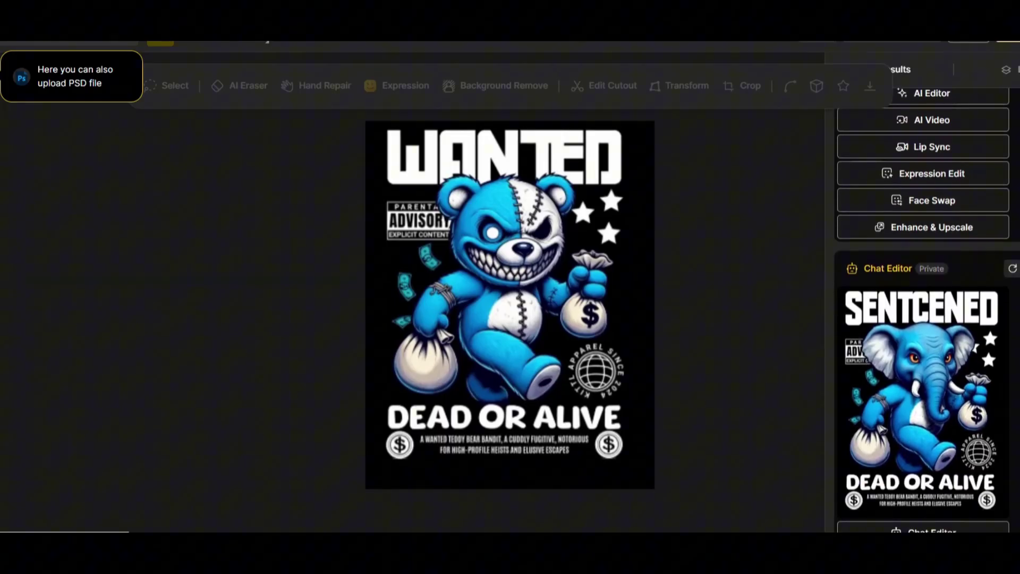
{"action": "double_click", "coordinate": [923, 393]}
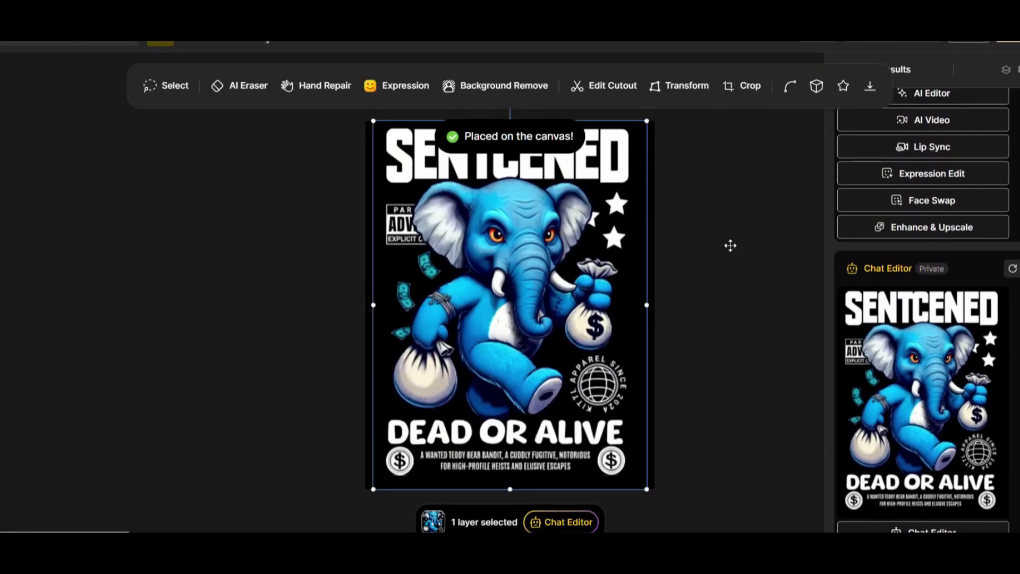
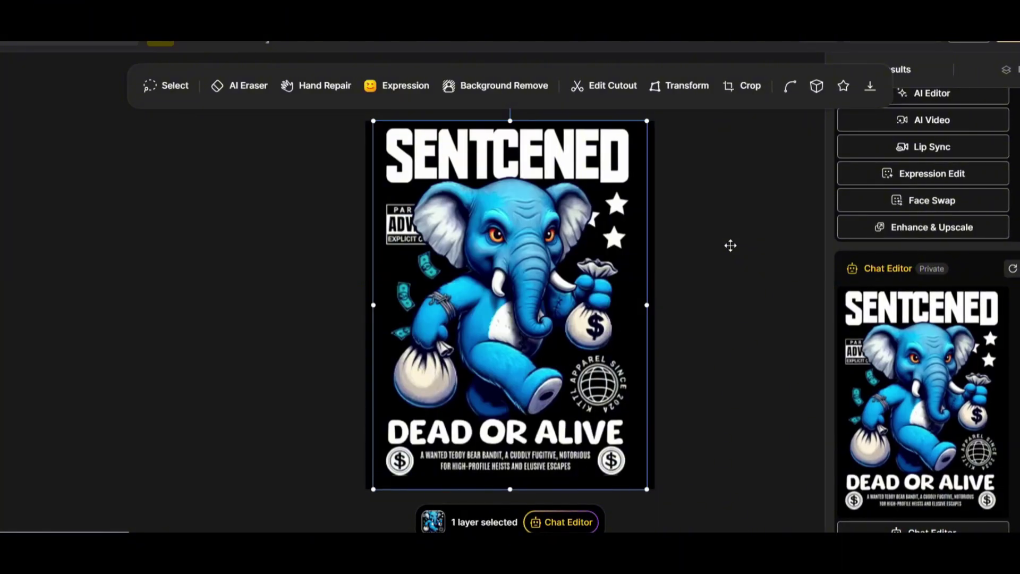
{"action": "type", "text": "he "}
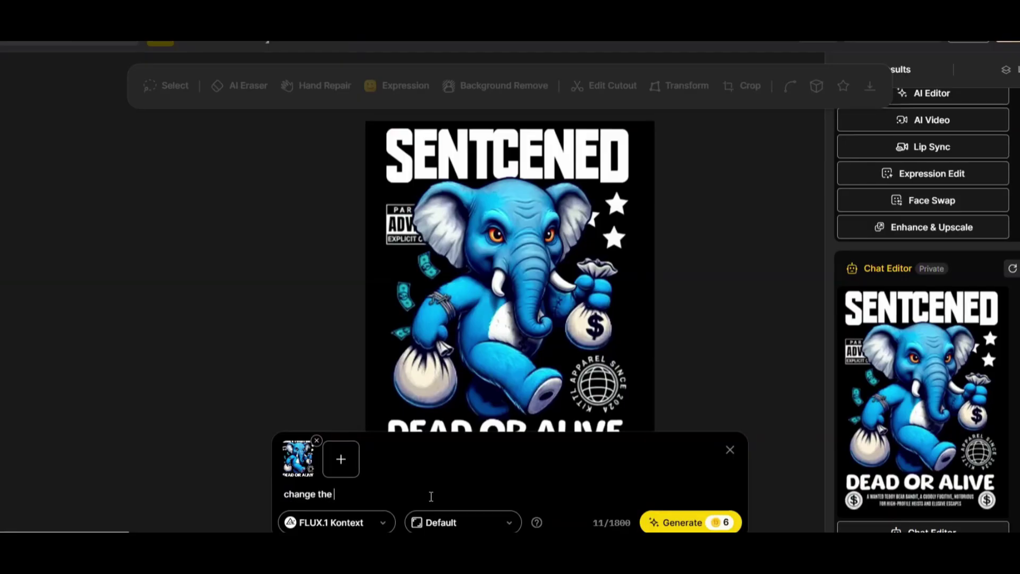
{"action": "type", "text": "Elephant color"}
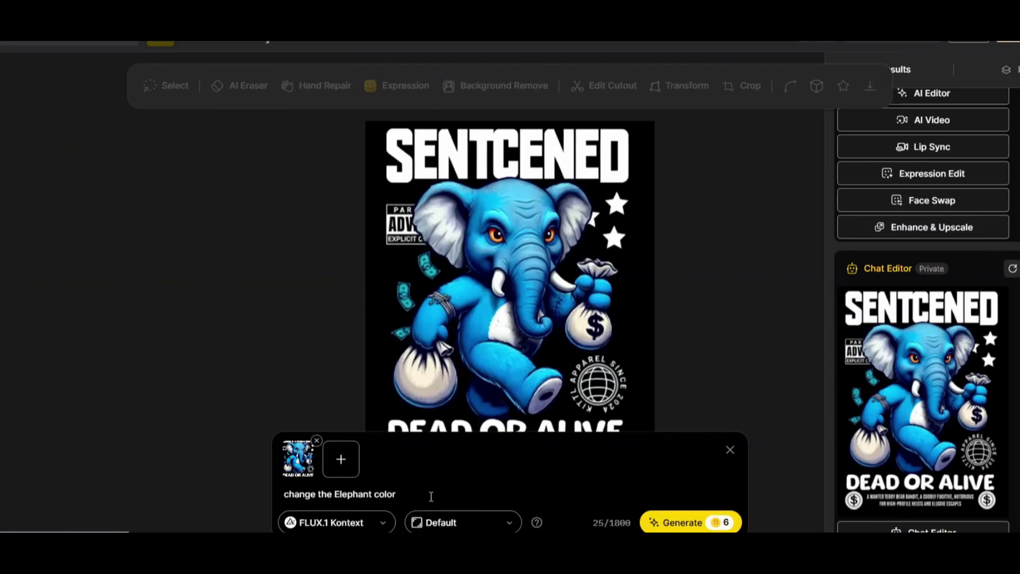
{"action": "type", "text": " to green, and"}
{"action": "key", "text": "BackSpace"}
{"action": "key", "text": "BackSpace"}
{"action": "key", "text": "BackSpace"}
{"action": "key", "text": "Return"}
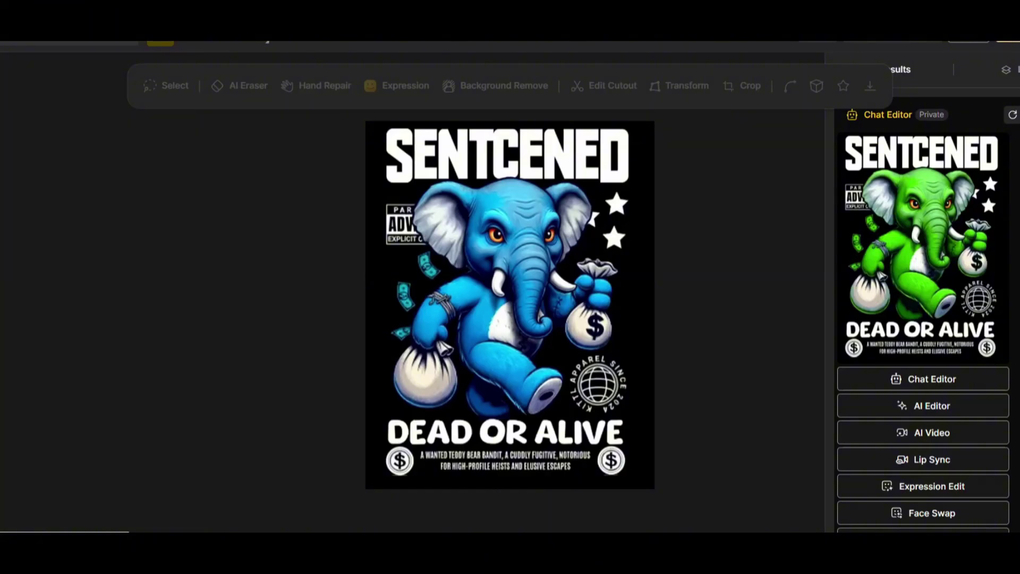
Step: Place the green elephant poster on the canvas and prompt the Chat Editor to make all text Red and the background white
{"action": "double_click", "coordinate": [958, 190]}
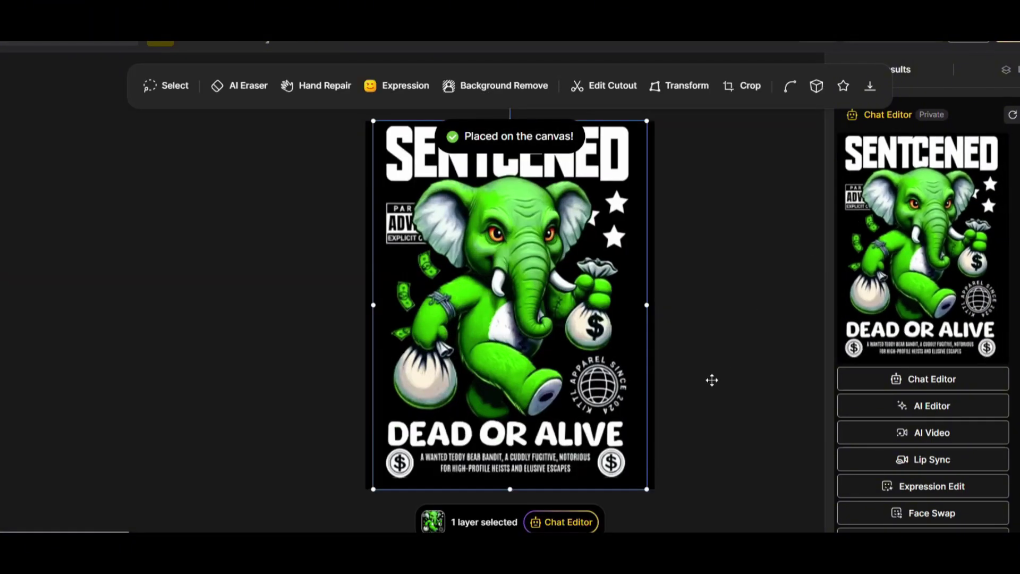
{"action": "left_click", "coordinate": [563, 521]}
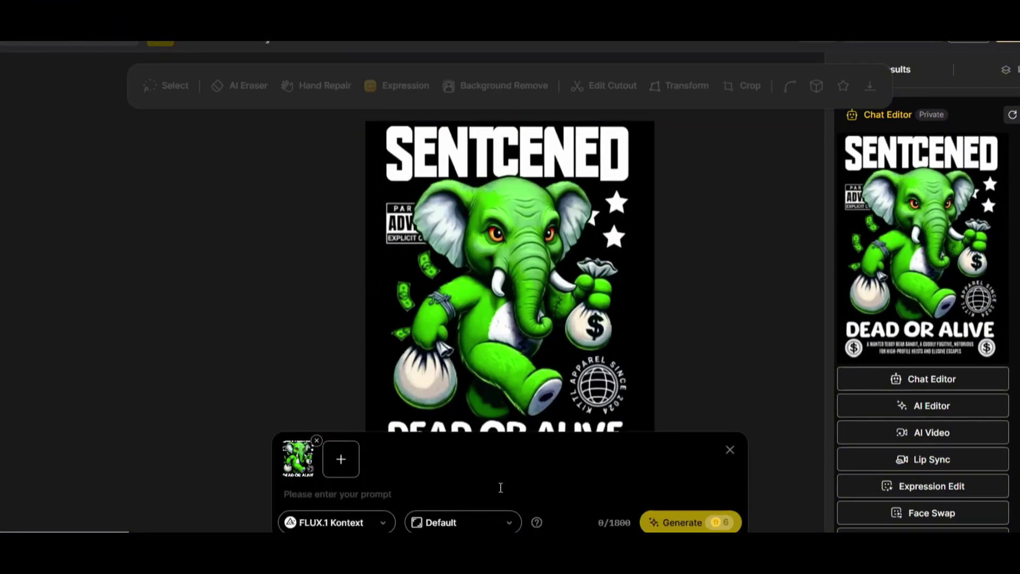
{"action": "type", "text": "Replace "}
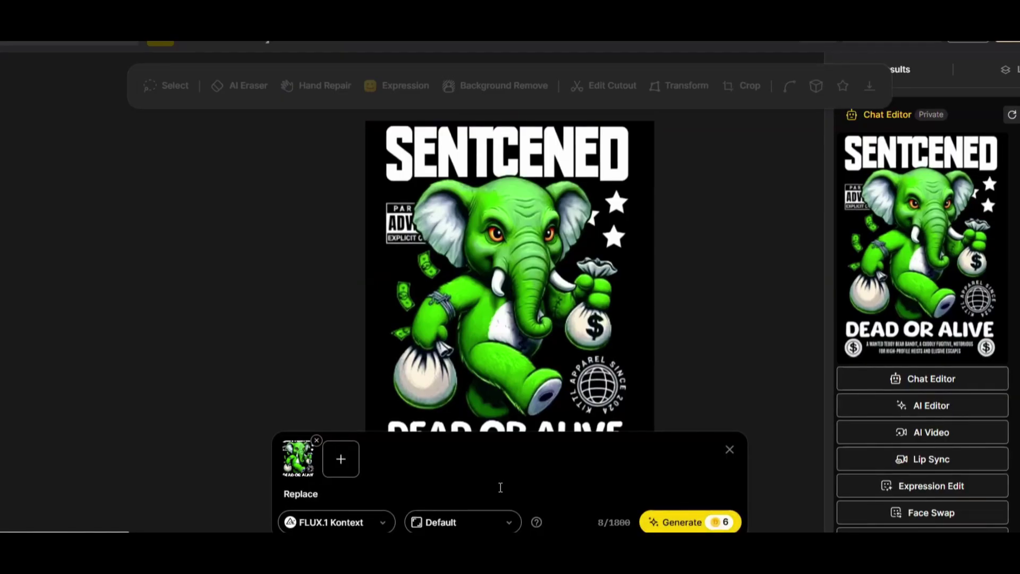
{"action": "type", "text": "The text color"}
{"action": "key", "text": "BackSpace"}
{"action": "key", "text": "BackSpace"}
{"action": "key", "text": "BackSpace"}
{"action": "key", "text": "BackSpace"}
{"action": "key", "text": "BackSpace"}
{"action": "key", "text": "BackSpace"}
{"action": "key", "text": "BackSpace"}
{"action": "key", "text": "BackSpace"}
{"action": "key", "text": "BackSpace"}
{"action": "key", "text": "BackSpace"}
{"action": "key", "text": "BackSpace"}
{"action": "key", "text": "BackSpace"}
{"action": "key", "text": "BackSpace"}
{"action": "key", "text": "BackSpace"}
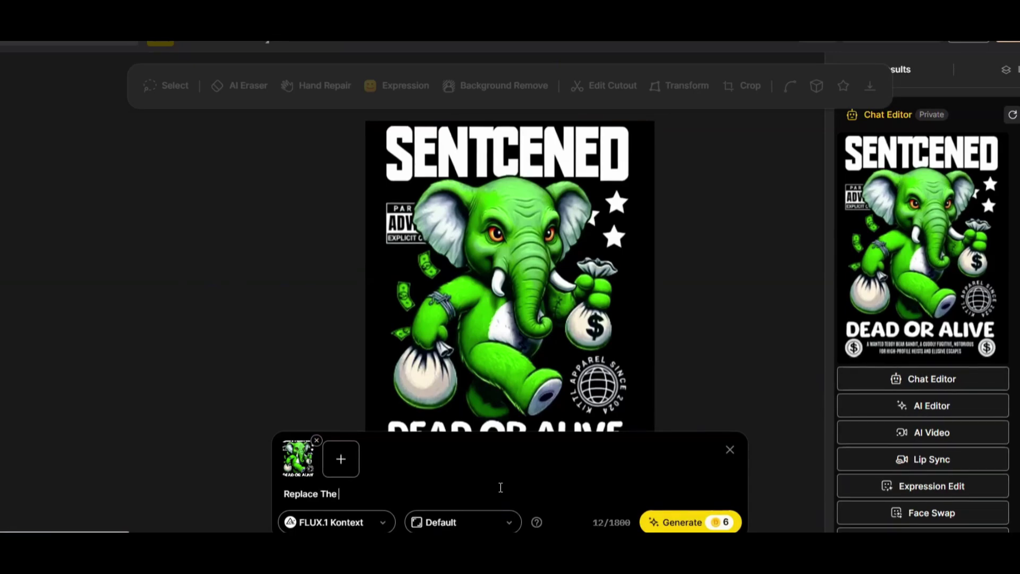
{"action": "type", "text": "all the text colors to Red and change the background "}
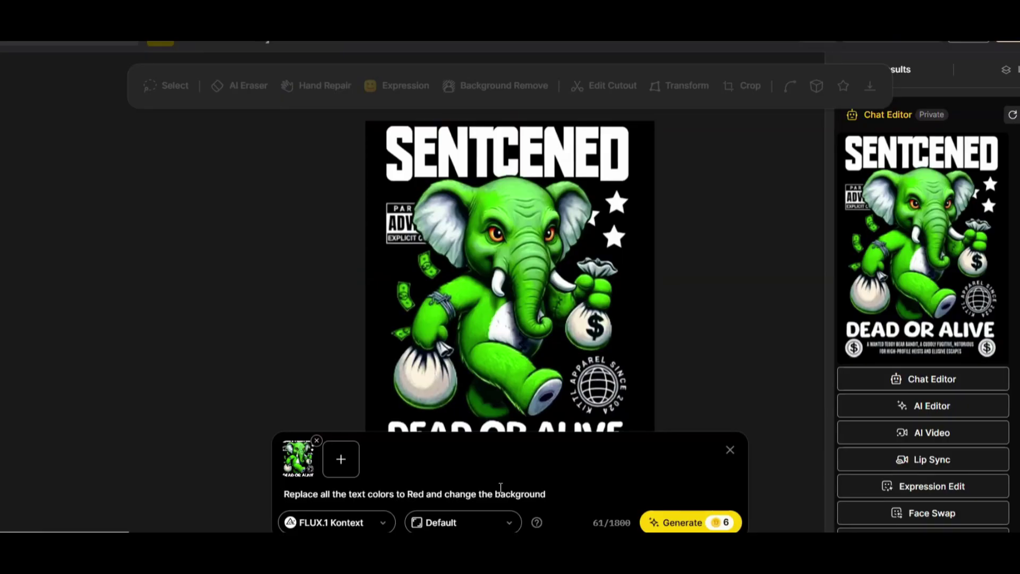
{"action": "type", "text": "color to white."}
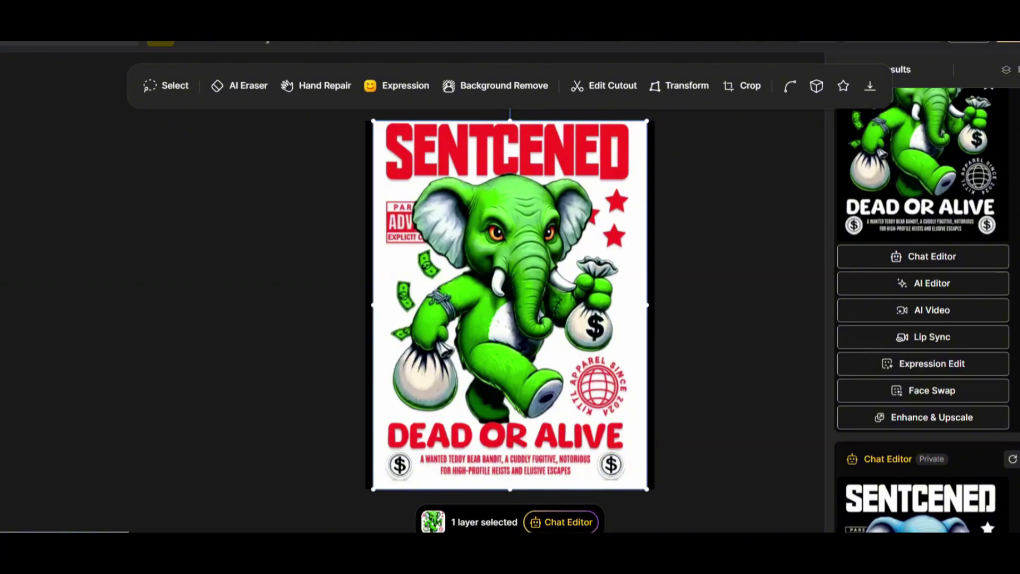
Step: Generate a Chat Editor version with the upper text changed to "IMPRISONED" while keeping the same font style
{"action": "left_click", "coordinate": [561, 522]}
{"action": "type", "text": "Change the Upper Text from \"SENTC"}
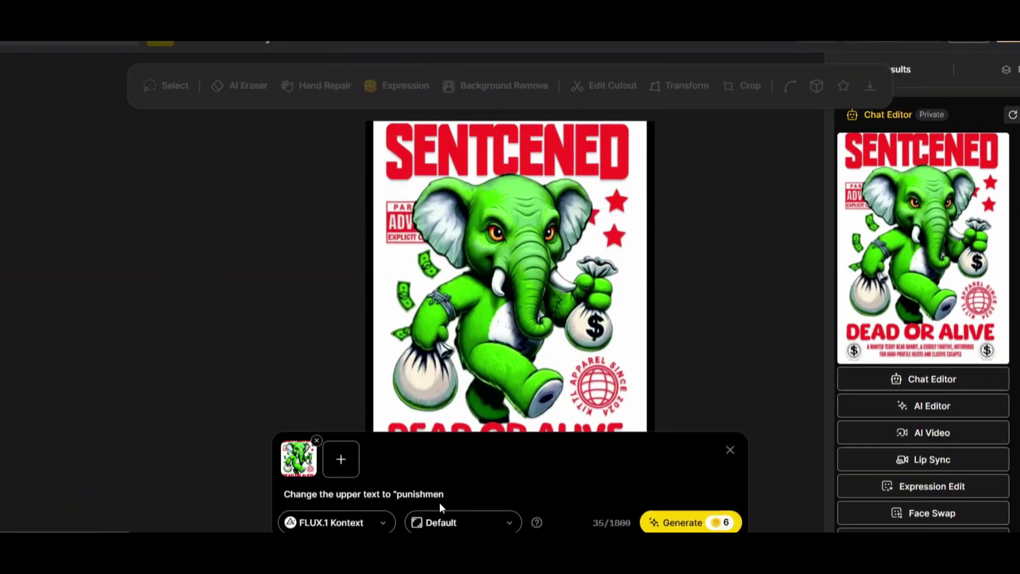
{"action": "key", "text": "BackSpace"}
{"action": "key", "text": "BackSpace"}
{"action": "key", "text": "BackSpace"}
{"action": "key", "text": "BackSpace"}
{"action": "key", "text": "BackSpace"}
{"action": "key", "text": "BackSpace"}
{"action": "key", "text": "BackSpace"}
{"action": "key", "text": "BackSpace"}
{"action": "key", "text": "BackSpace"}
{"action": "type", "text": "PUNISHMENT\" while keeping the same font style"}
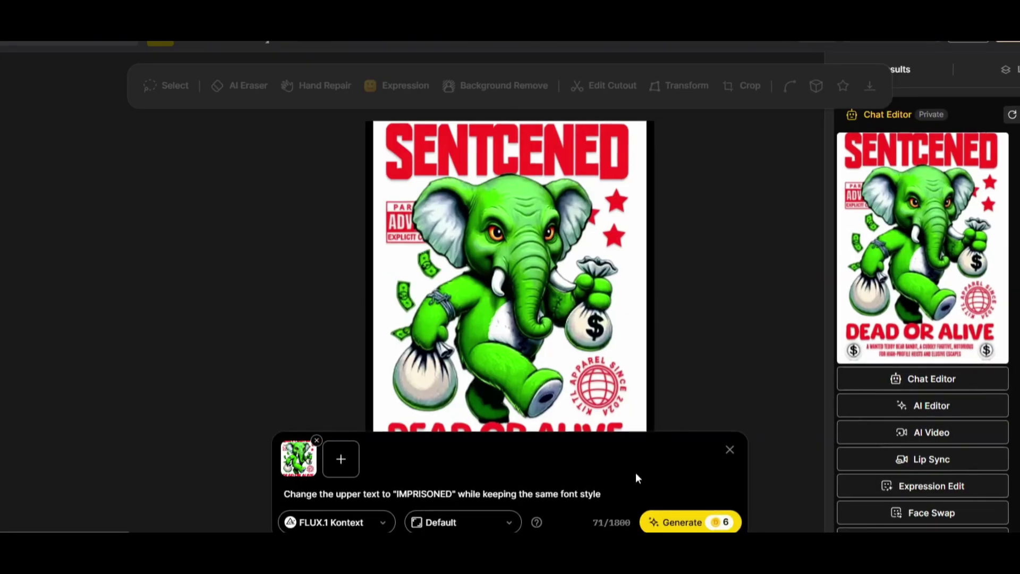
{"action": "left_click", "coordinate": [683, 522]}
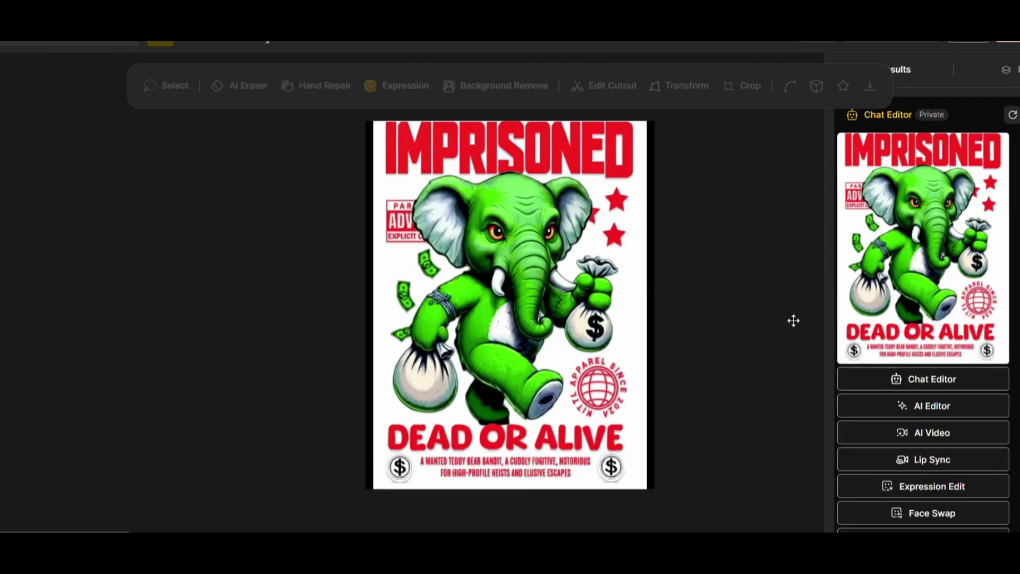
Step: Write a Chat Editor prompt for the IMPRISONED poster to add this design to a model white t-shirt
{"action": "left_click", "coordinate": [481, 431]}
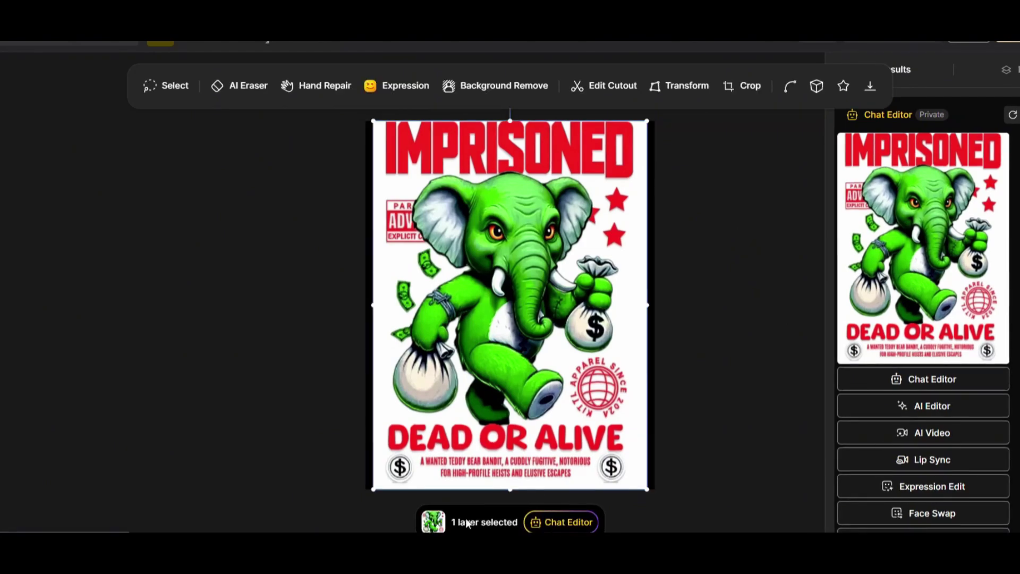
{"action": "left_click", "coordinate": [542, 520]}
{"action": "left_click", "coordinate": [408, 495]}
{"action": "type", "text": "Add this design to"}
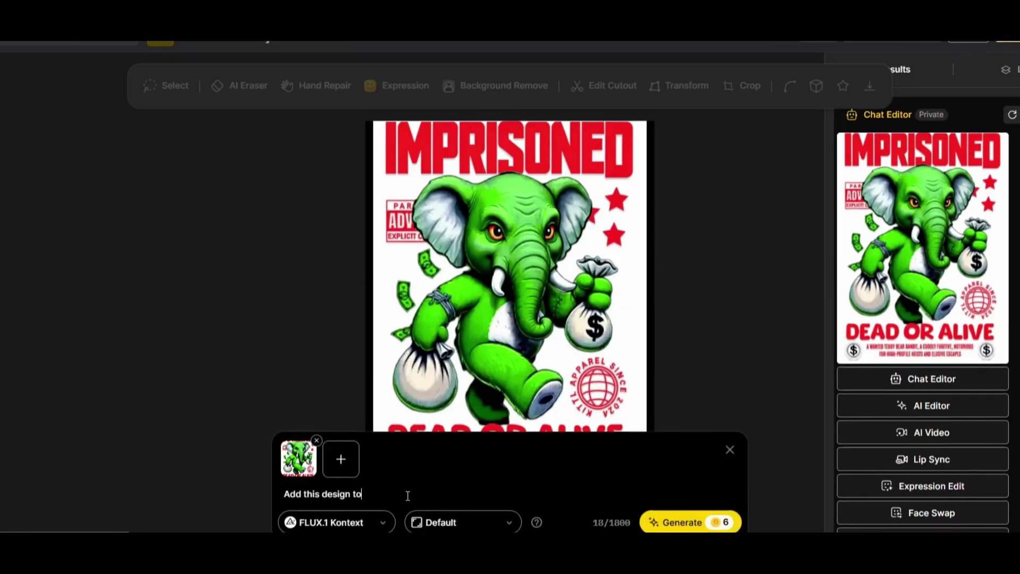
{"action": "type", "text": " a mode"}
{"action": "type", "text": "l"}
{"action": "type", "text": ","}
{"action": "type", "text": " t-shirt"}
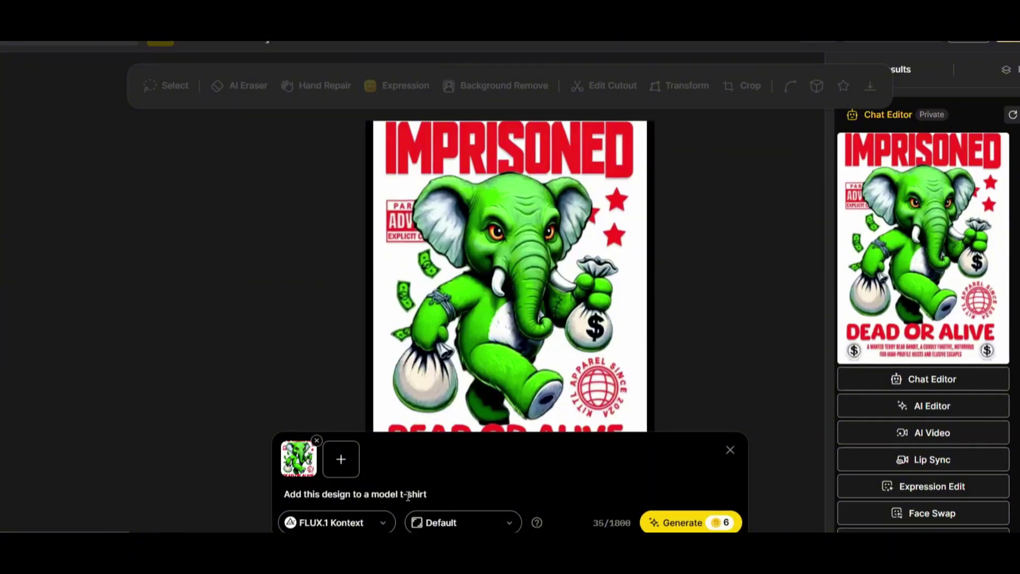
{"action": "left_click", "coordinate": [402, 494]}
{"action": "type", "text": "white"}
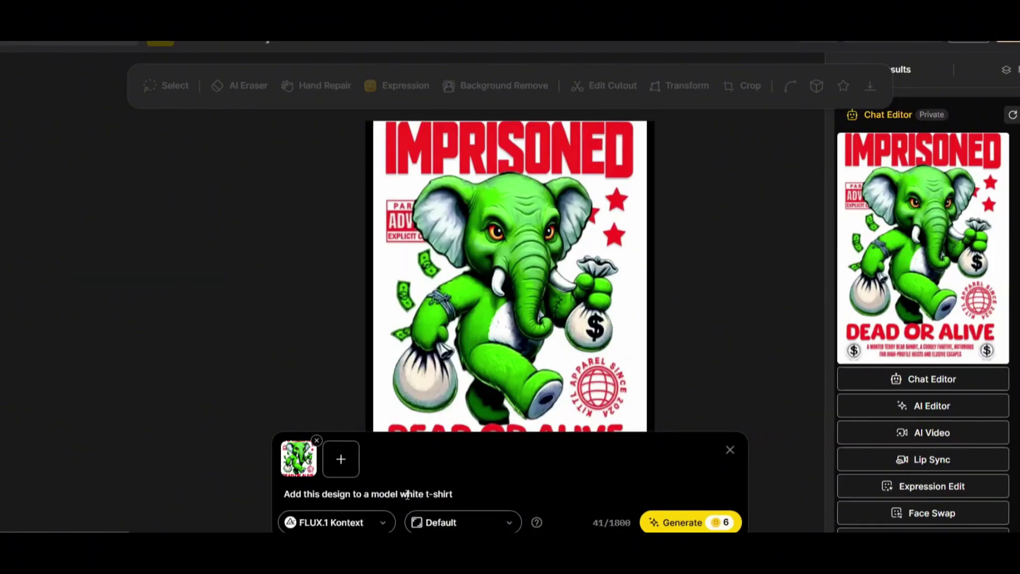
Step: Specify a male model in the prompt, then generate the t-shirt mockup and place it on the canvas
{"action": "left_click", "coordinate": [372, 494]}
{"action": "type", "text": "male"}
{"action": "left_click", "coordinate": [519, 492]}
{"action": "type", "text": ". The"}
{"action": "key", "text": "BackSpace"}
{"action": "key", "text": "BackSpace"}
{"action": "key", "text": "BackSpace"}
{"action": "key", "text": "BackSpace"}
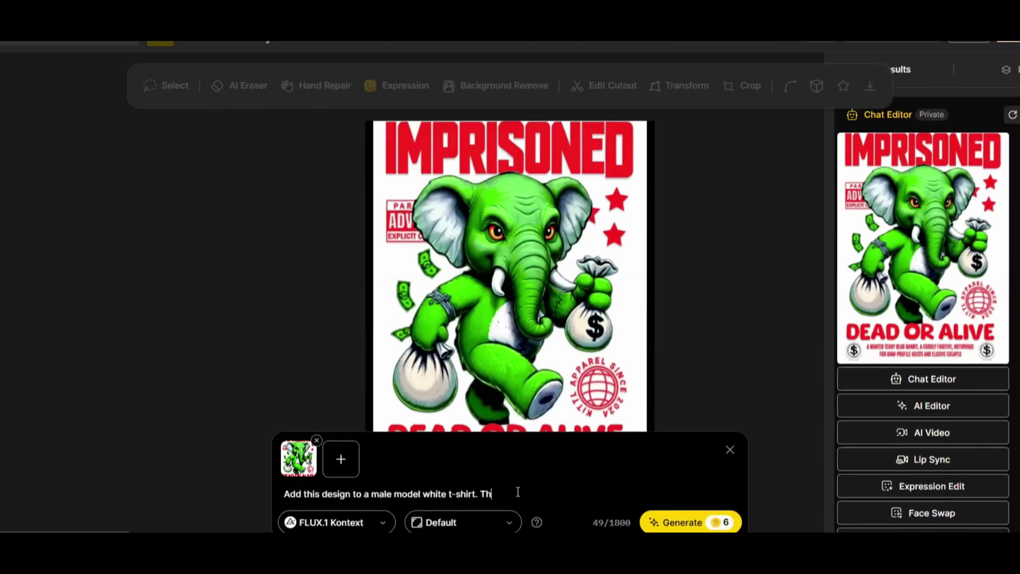
{"action": "left_click", "coordinate": [696, 524]}
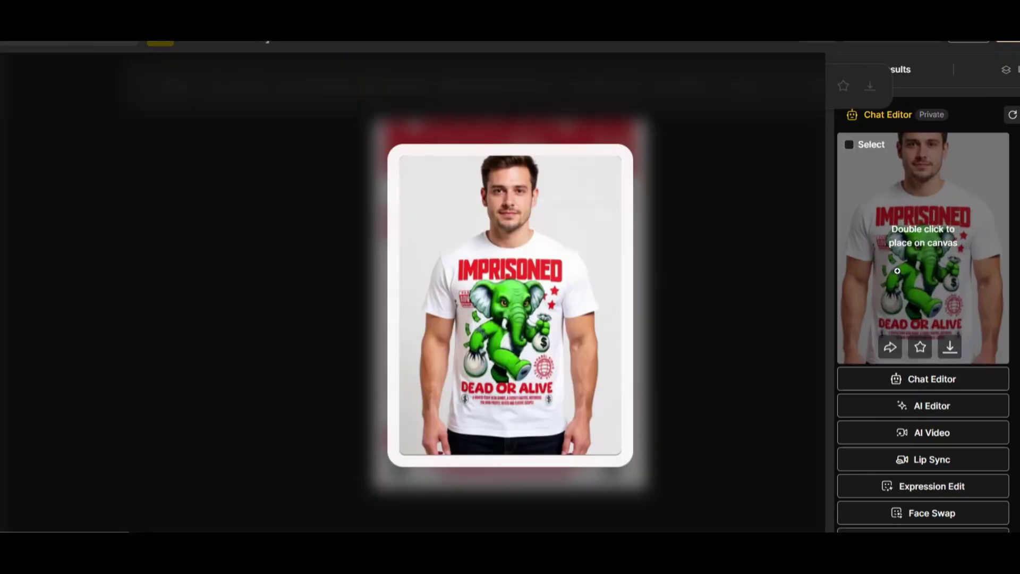
{"action": "double_click", "coordinate": [898, 271]}
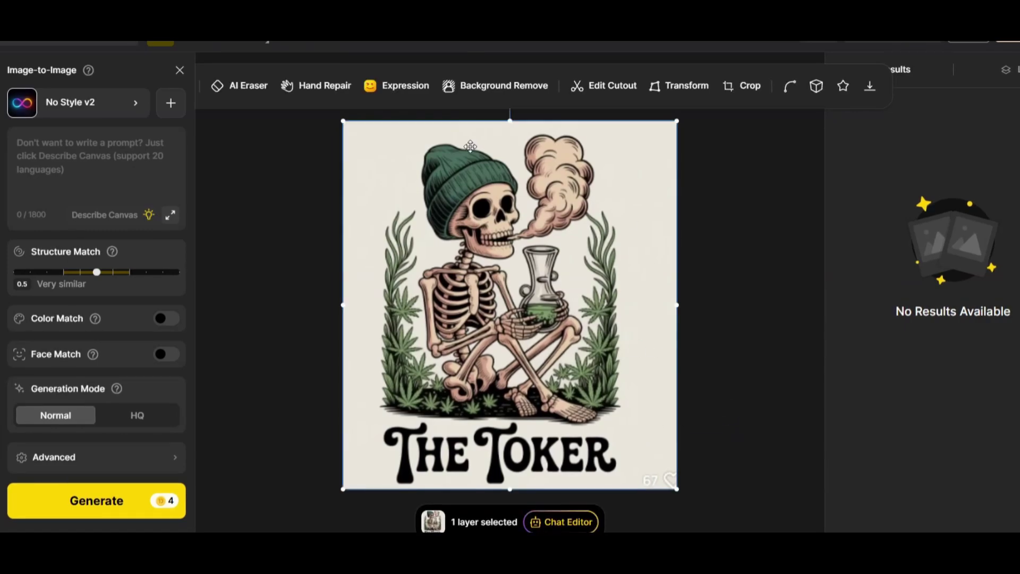
Step: Enter a Chat Editor prompt giving the skeleton poster a gaming theme, the title "THE GRINDER" and the subtitle "Respawn. Retry. Repeat."
{"action": "left_click", "coordinate": [791, 86]}
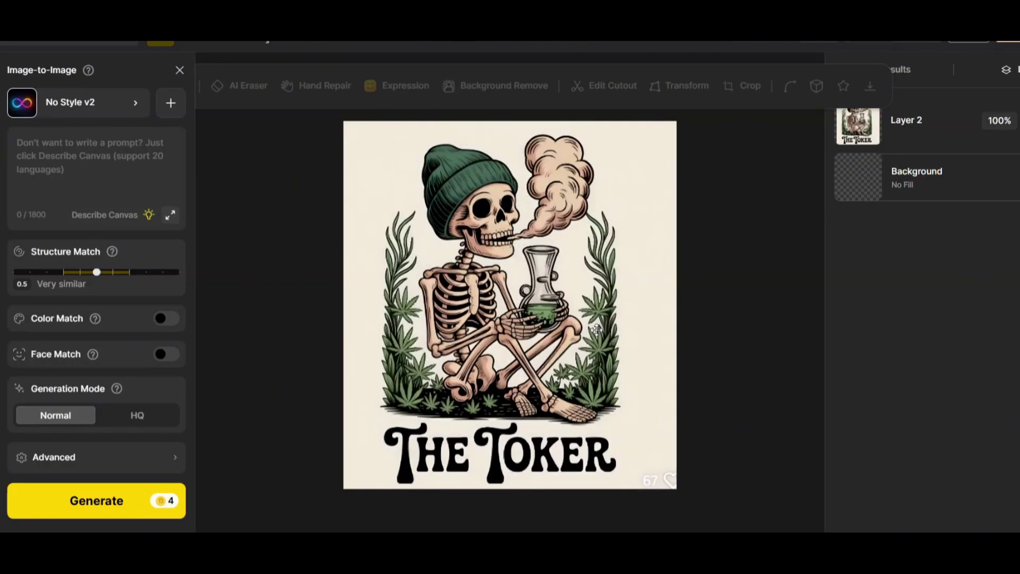
{"action": "left_click", "coordinate": [564, 527]}
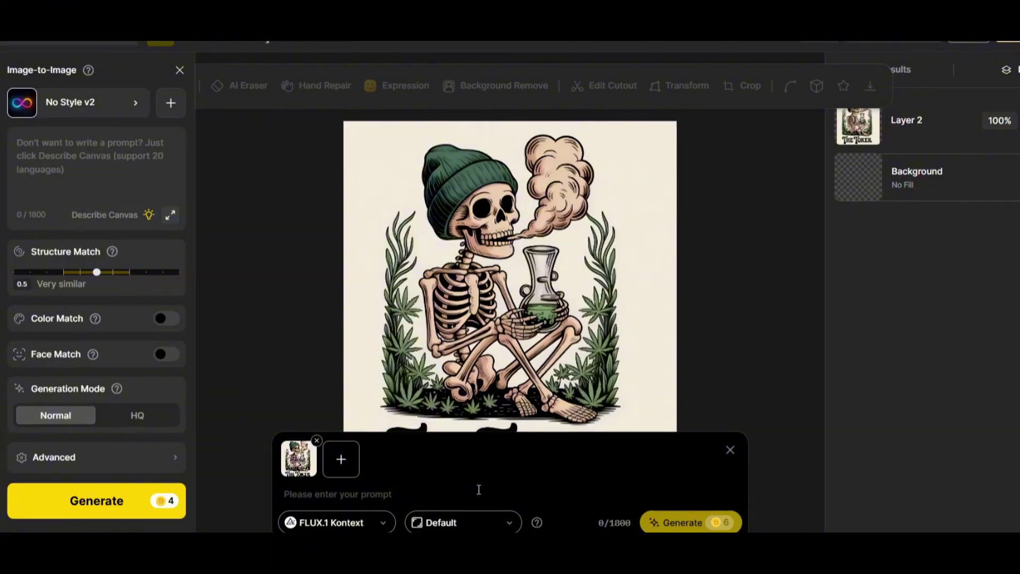
{"action": "type", "text": "Change the skeleton from smoking to holding a game controller or a handheld gaming console (like a retro Game Boy or modern controller).  Accessories: Keep the beanie and chill posture, maybe add headphones or gaming chair elements.  Surrounding Elements: Replace cannabis leaves with pixelated 8-bit elements, energy drinks, or floating hearts/lives (gaming UI vibes).  New Text Suggestion:  Title: \"THE GRINDER\"  Subtitle: \"Respawn. Retry. Repeat.\""}
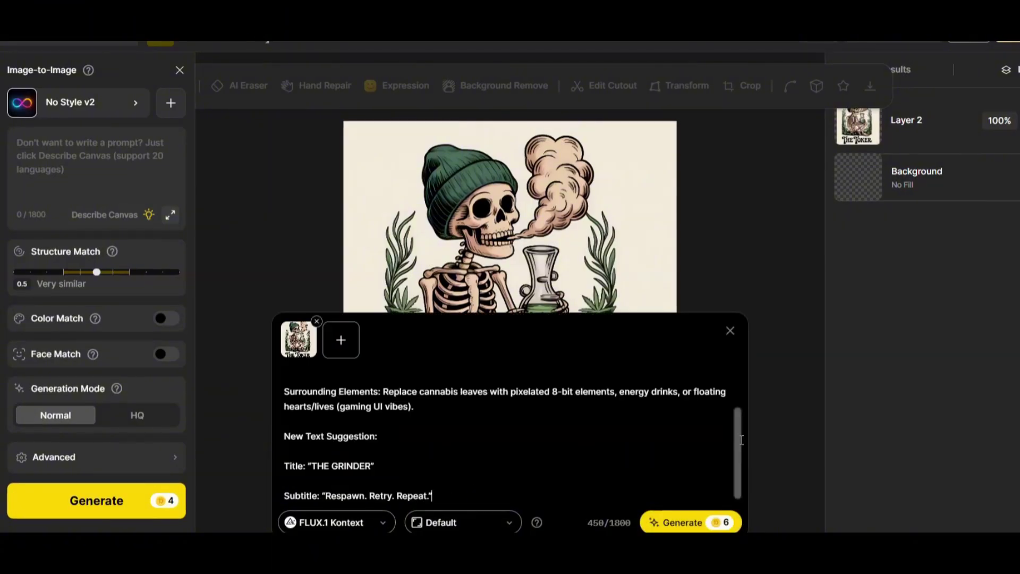
Step: Condense the prompt into one paragraph, removing the "Accessories:" and "Surrounding Elements:" labels and the pixelated 8-bit elements
{"action": "scroll", "coordinate": [393, 383], "scroll_direction": "up", "scroll_amount": 5}
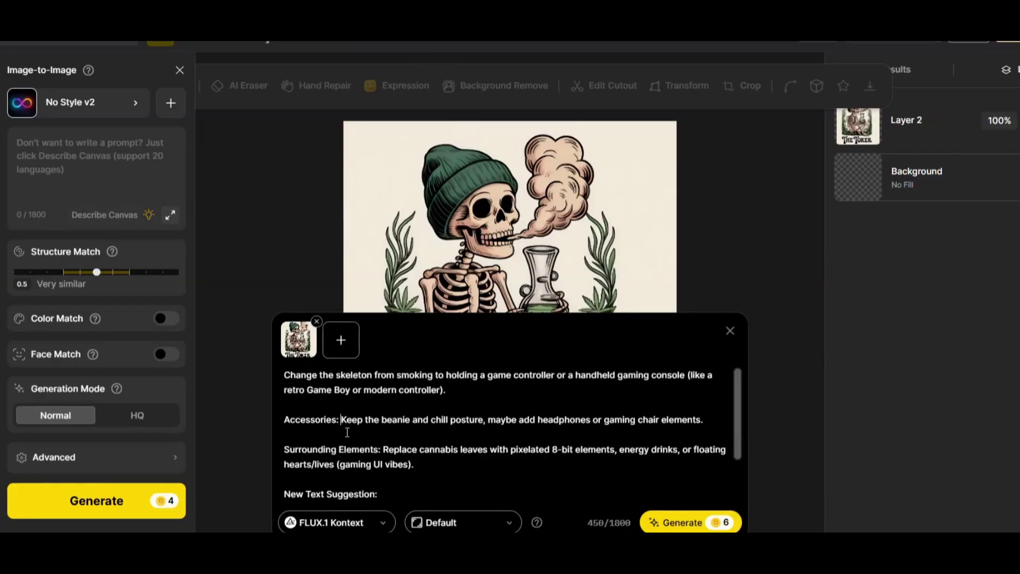
{"action": "key", "text": "BackSpace"}
{"action": "key", "text": "BackSpace"}
{"action": "key", "text": "BackSpace"}
{"action": "key", "text": "BackSpace"}
{"action": "key", "text": "BackSpace"}
{"action": "key", "text": "BackSpace"}
{"action": "key", "text": "BackSpace"}
{"action": "key", "text": "BackSpace"}
{"action": "key", "text": "BackSpace"}
{"action": "key", "text": "BackSpace"}
{"action": "key", "text": "BackSpace"}
{"action": "key", "text": "BackSpace"}
{"action": "key", "text": "BackSpace"}
{"action": "key", "text": "BackSpace"}
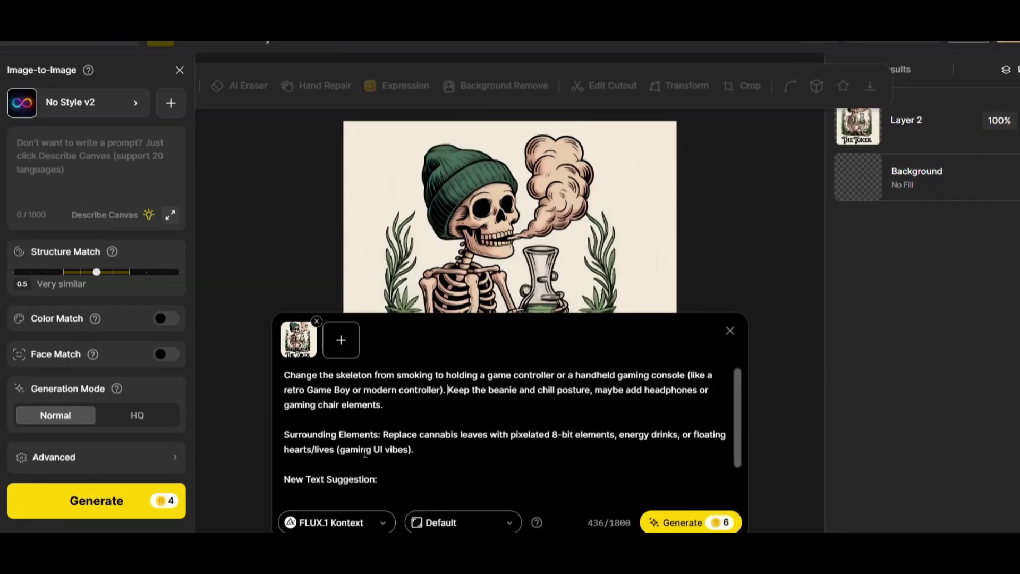
{"action": "left_click_drag", "start_coordinate": [382, 435], "coordinate": [256, 437]}
{"action": "key", "text": "BackSpace"}
{"action": "key", "text": "BackSpace"}
{"action": "key", "text": "BackSpace"}
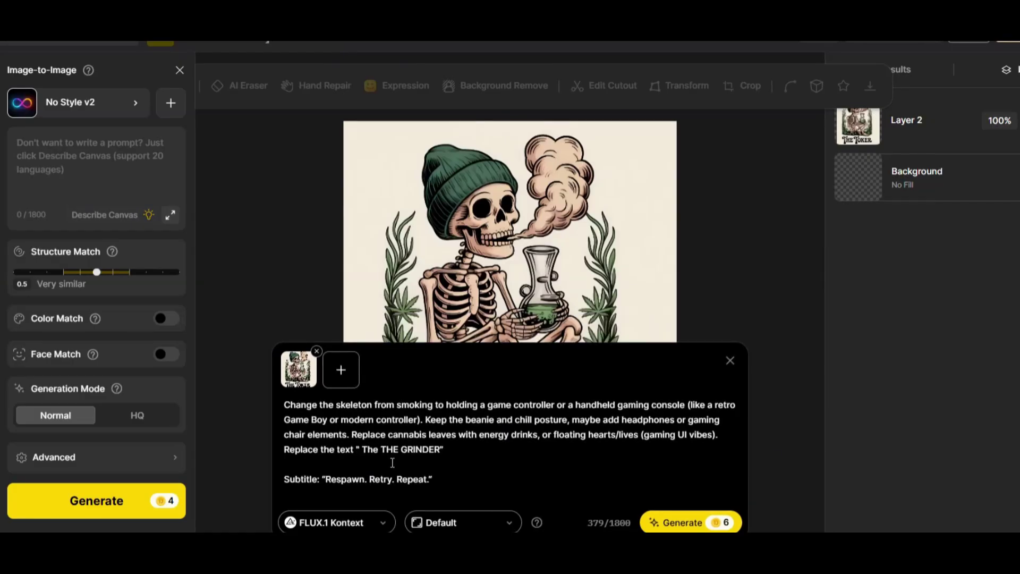
Step: Complete the instruction to replace "The Toker" with "THE GRINDER" while keeping the same text style and font, and generate the design
{"action": "type", "text": "Toker\""}
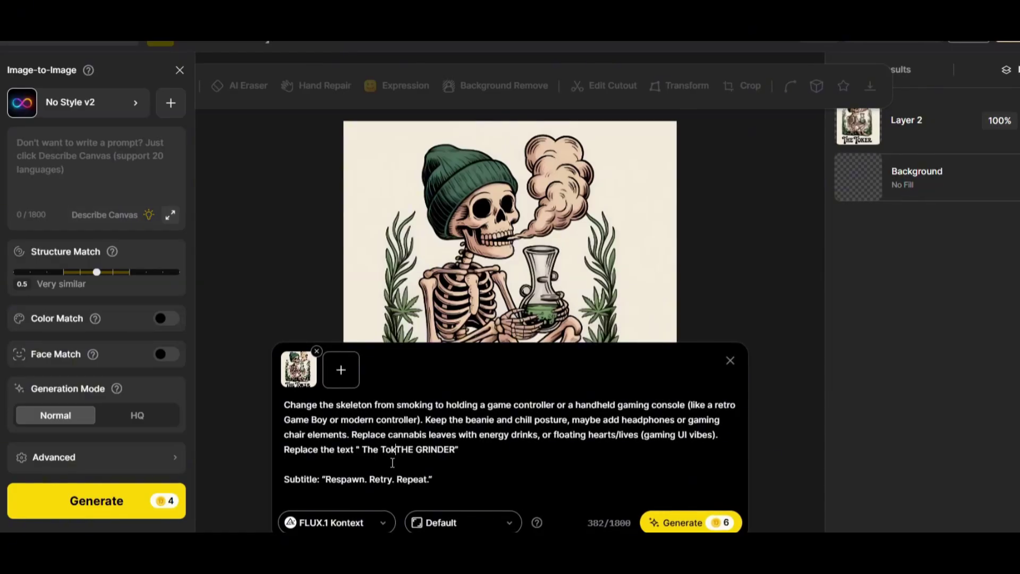
{"action": "type", "text": " to \""}
{"action": "left_click", "coordinate": [506, 449]}
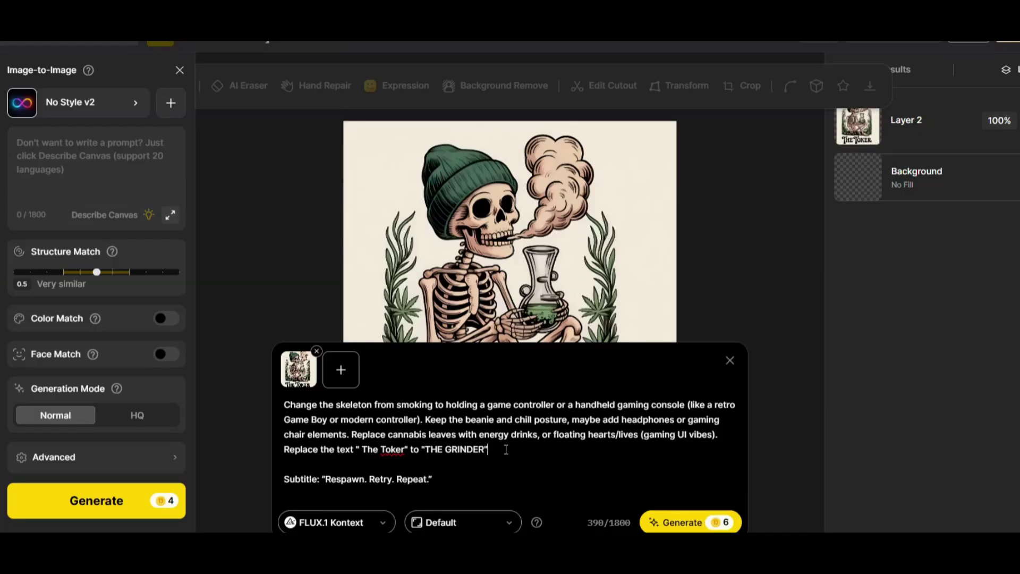
{"action": "type", "text": "while keeping the same text styl"}
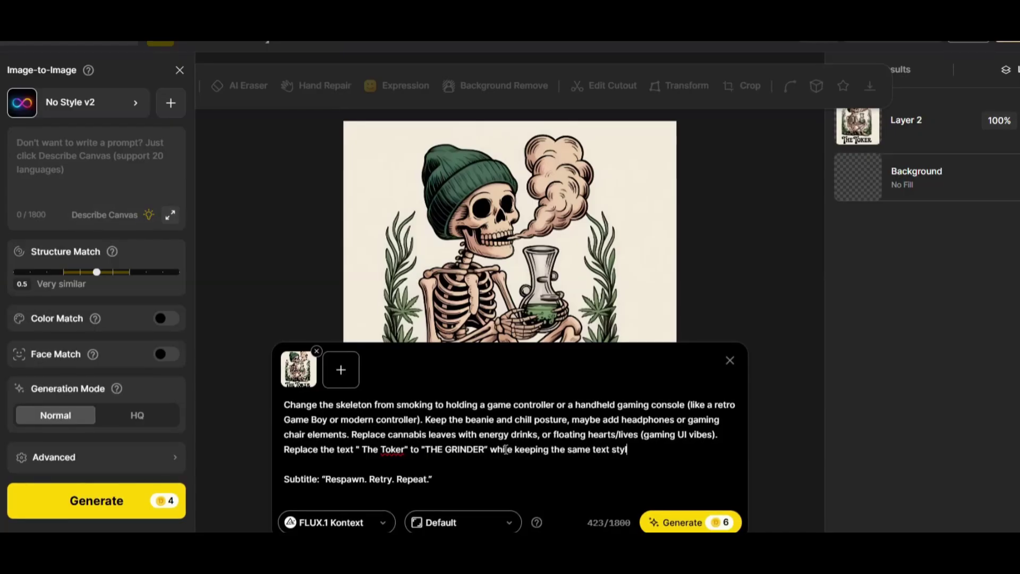
{"action": "type", "text": "e and font."}
{"action": "left_click", "coordinate": [690, 522]}
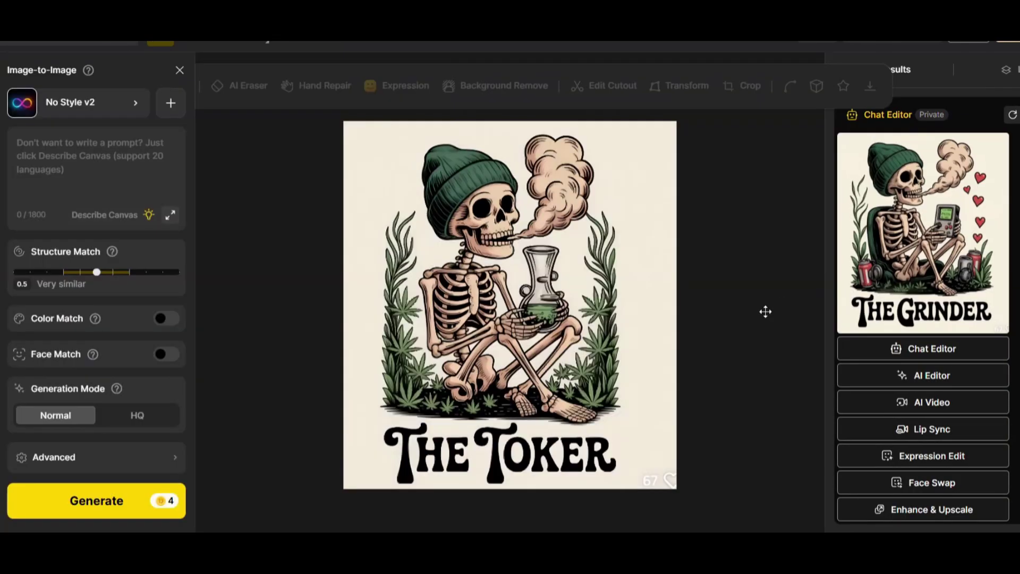
Step: Place the generated THE GRINDER skeleton design on the canvas and open the Chat Editor for it
{"action": "mouse_move", "coordinate": [905, 292]}
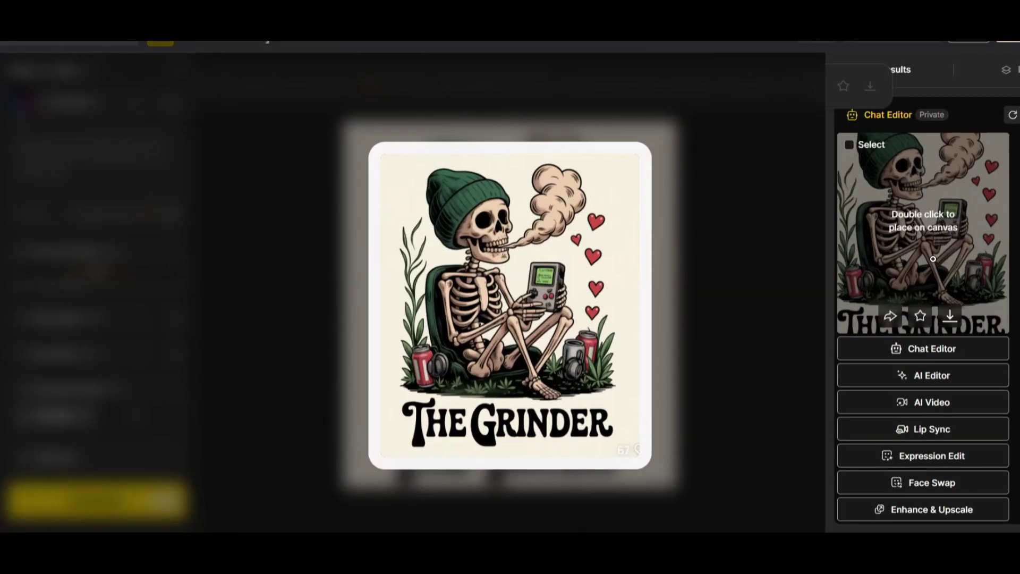
{"action": "double_click", "coordinate": [933, 259]}
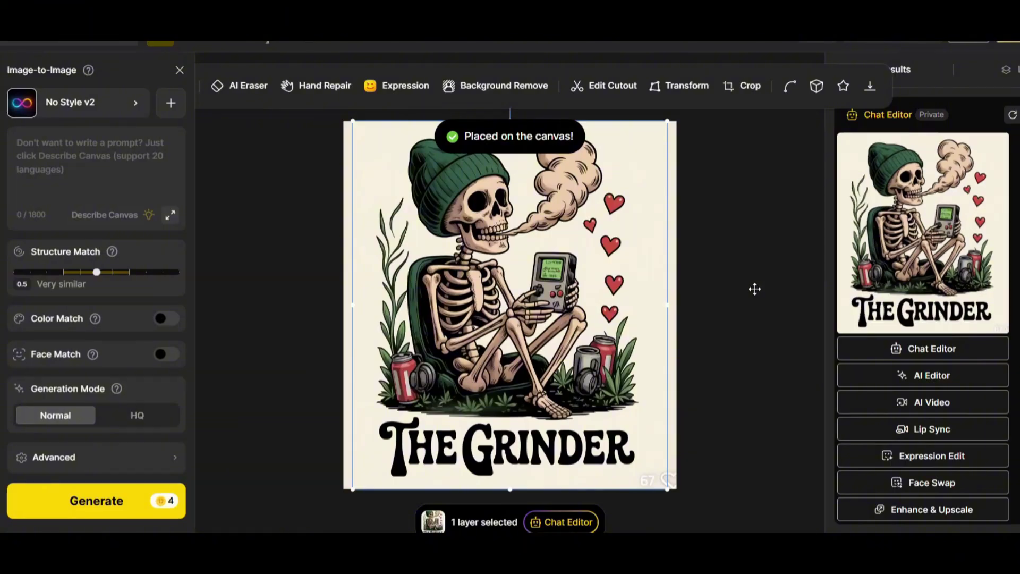
{"action": "left_click", "coordinate": [561, 528]}
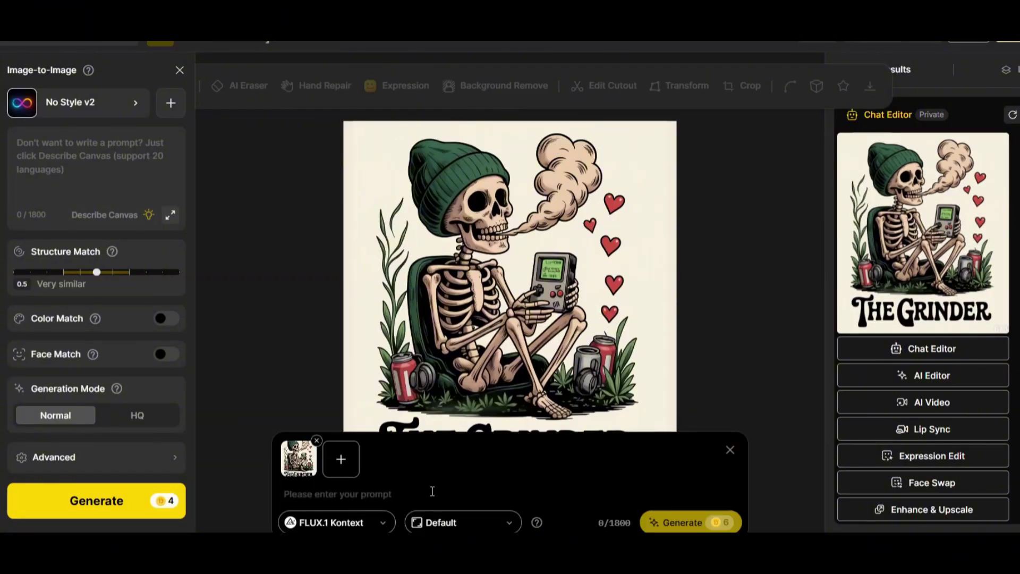
Step: Begin a prompt to remove the smoke coming out of the skeleton's mouth and change the Gameboy
{"action": "type", "text": "R"}
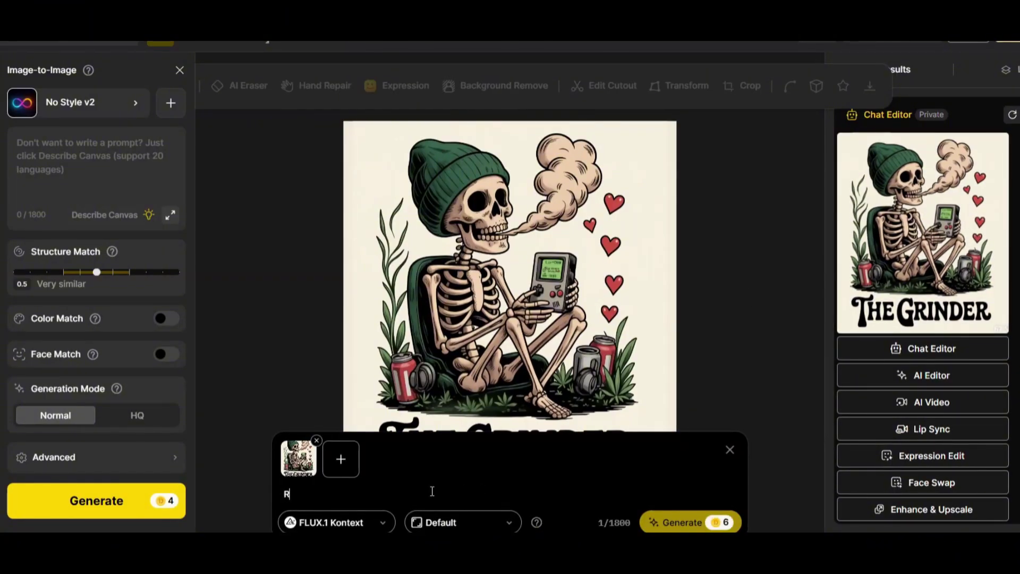
{"action": "type", "text": "emove ths amko"}
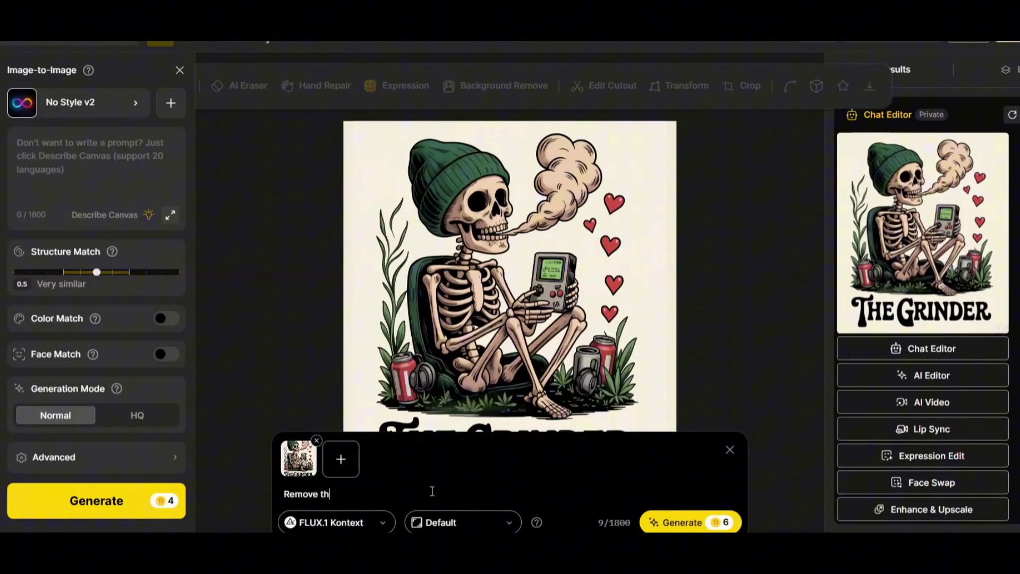
{"action": "key", "text": "BackSpace"}
{"action": "key", "text": "BackSpace"}
{"action": "key", "text": "BackSpace"}
{"action": "key", "text": "BackSpace"}
{"action": "key", "text": "BackSpace"}
{"action": "key", "text": "BackSpace"}
{"action": "type", "text": "e smoke coming ou"}
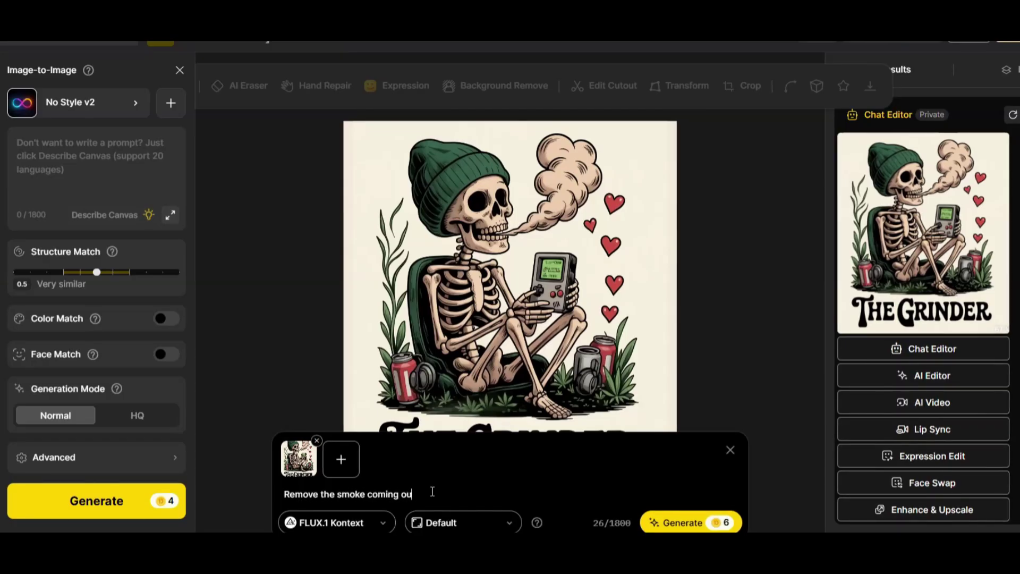
{"action": "type", "text": "t of the skeleton mouse. Change the gameboy "}
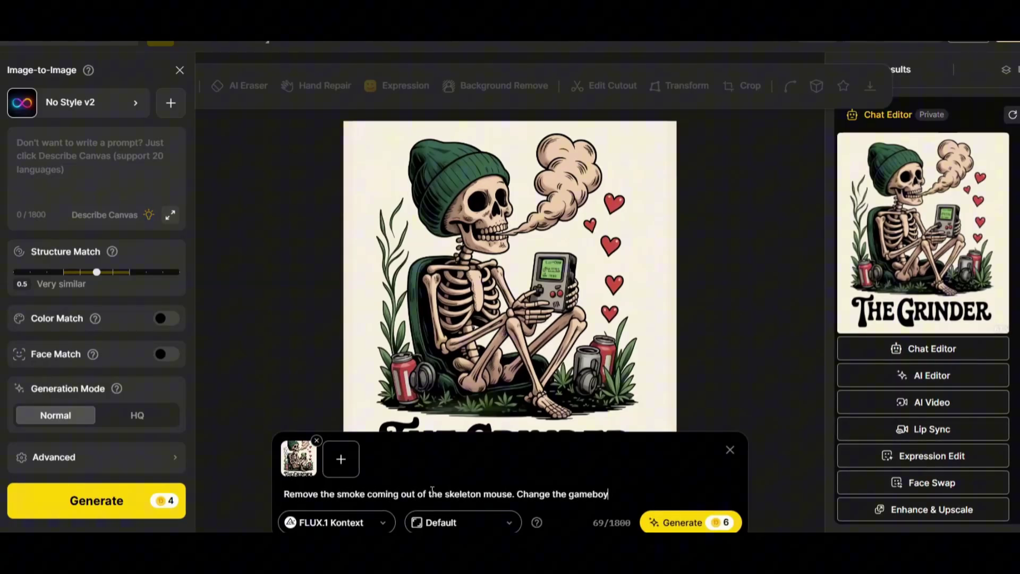
Step: Complete the prompt with a game controller in the hands, a red beanie and added headphones, and generate the design
{"action": "type", "text": "in his hands to a"}
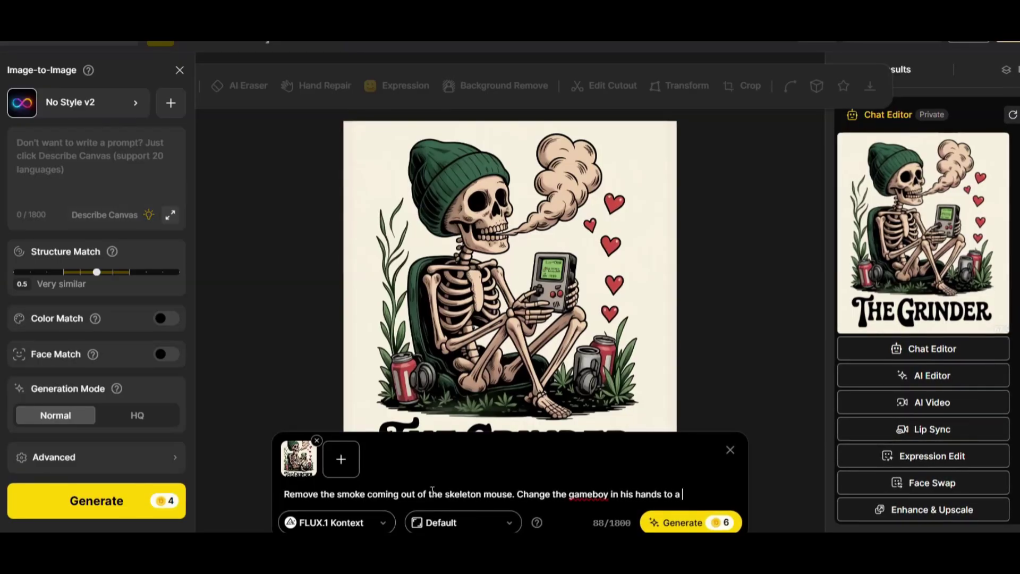
{"action": "type", "text": " game controller, and change the beanie color "}
{"action": "type", "text": "tp red"}
{"action": "type", "text": ". Add headphones at"}
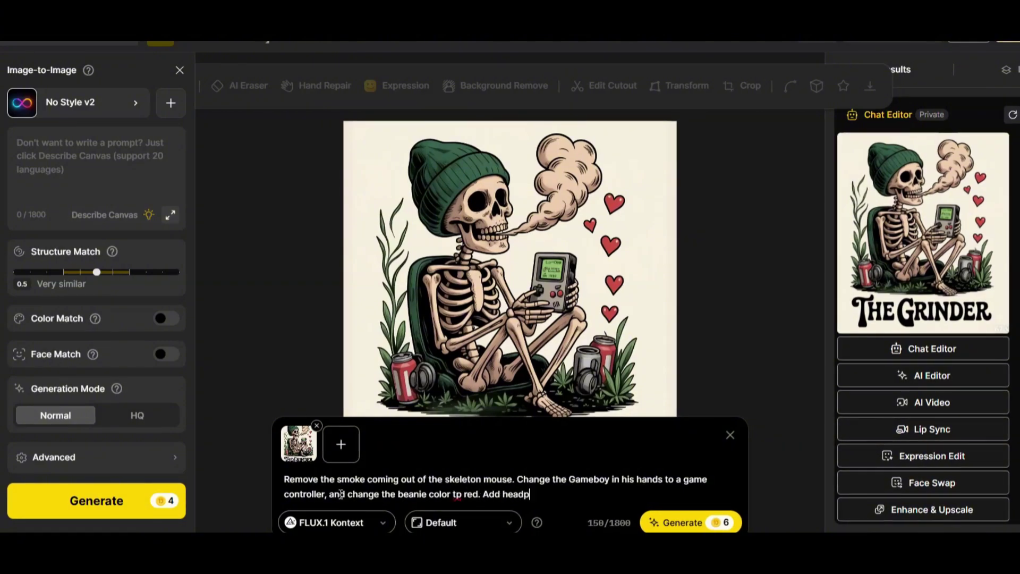
{"action": "left_click", "coordinate": [691, 523]}
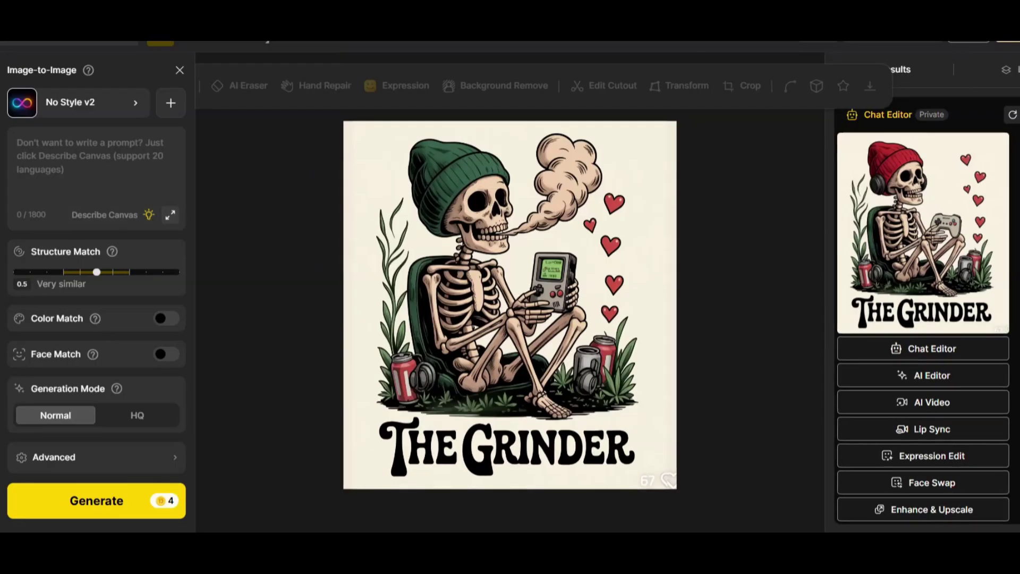
Step: Place the red-beanie skeleton design on the canvas, remove its background and shift the cutout slightly
{"action": "mouse_move", "coordinate": [955, 199]}
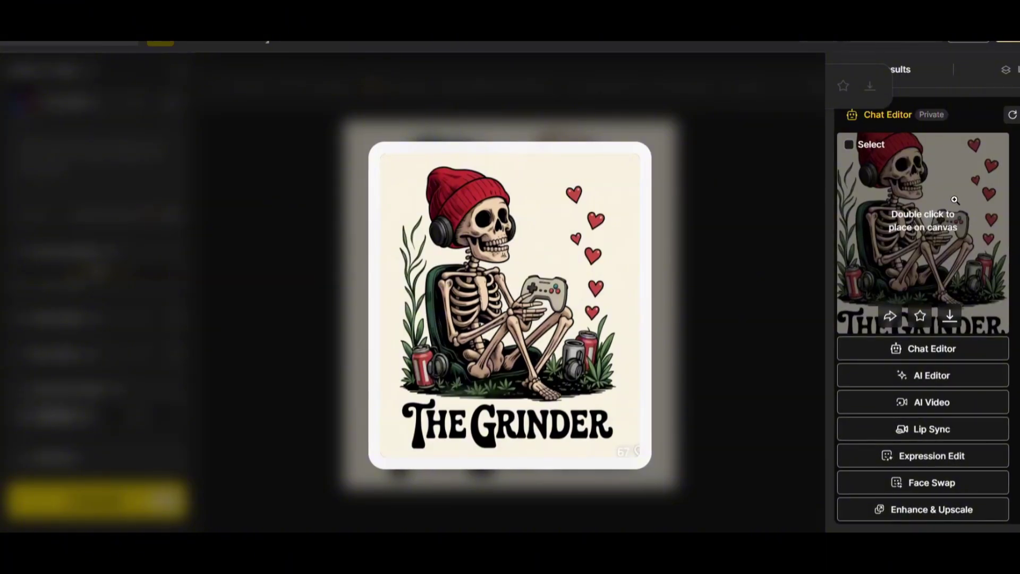
{"action": "double_click", "coordinate": [955, 200]}
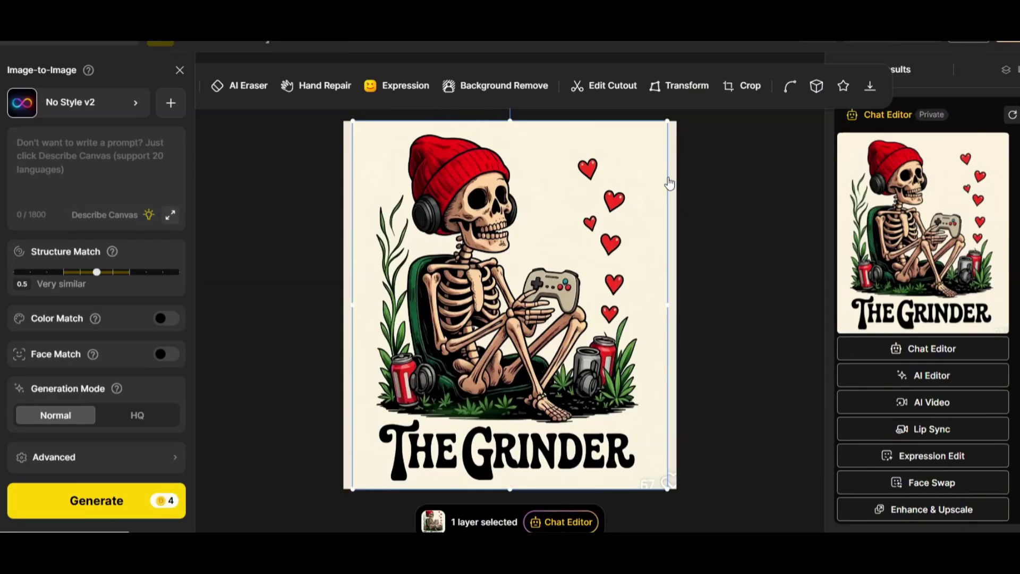
{"action": "left_click", "coordinate": [523, 93]}
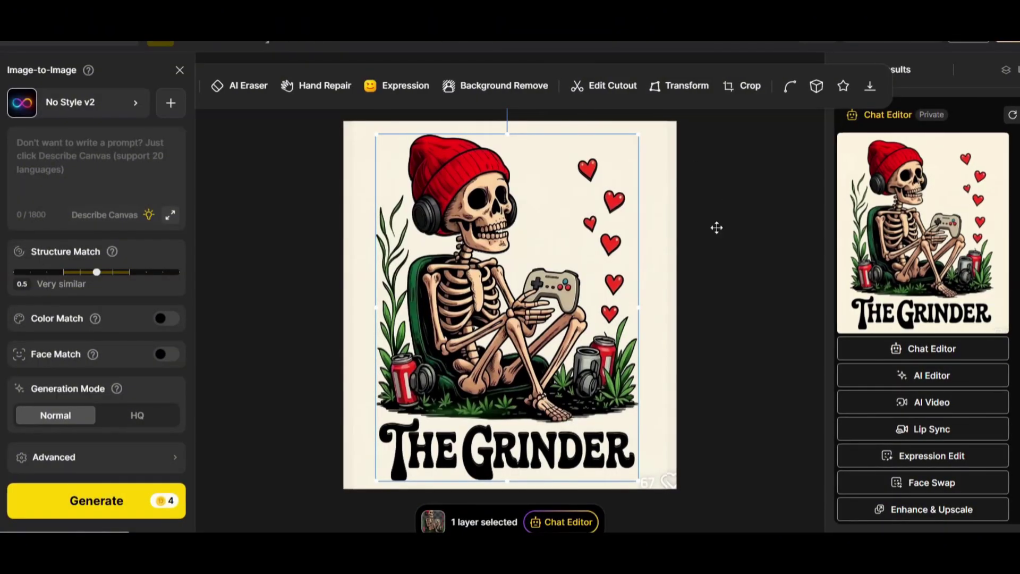
{"action": "left_click", "coordinate": [715, 246]}
{"action": "left_click", "coordinate": [547, 232]}
{"action": "left_click_drag", "start_coordinate": [546, 232], "coordinate": [549, 228]}
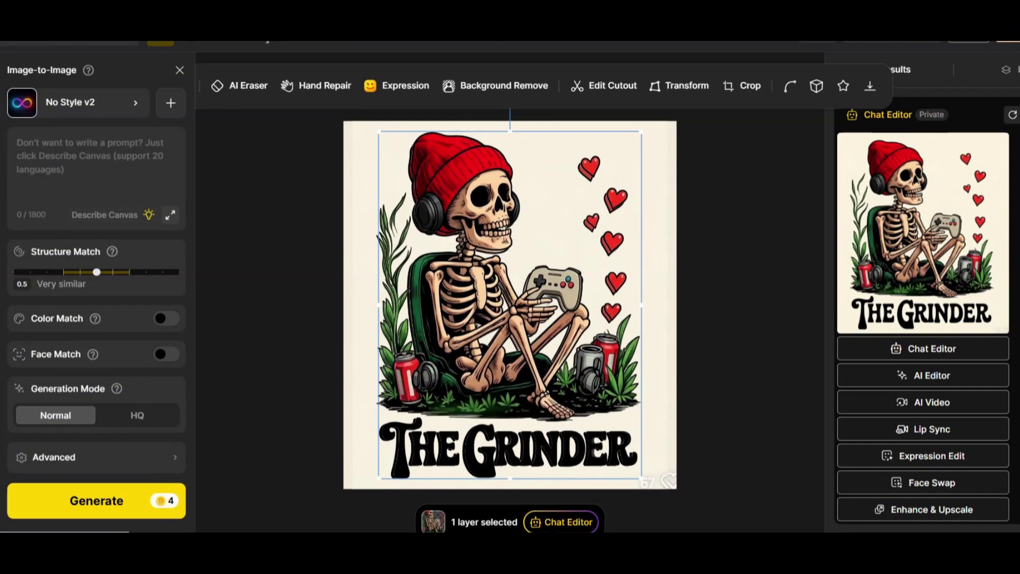
Step: Hide Layer 4, Layer 3 and Layer 2 beneath the skeleton cutout
{"action": "left_click", "coordinate": [1006, 70]}
{"action": "left_click", "coordinate": [1012, 177]}
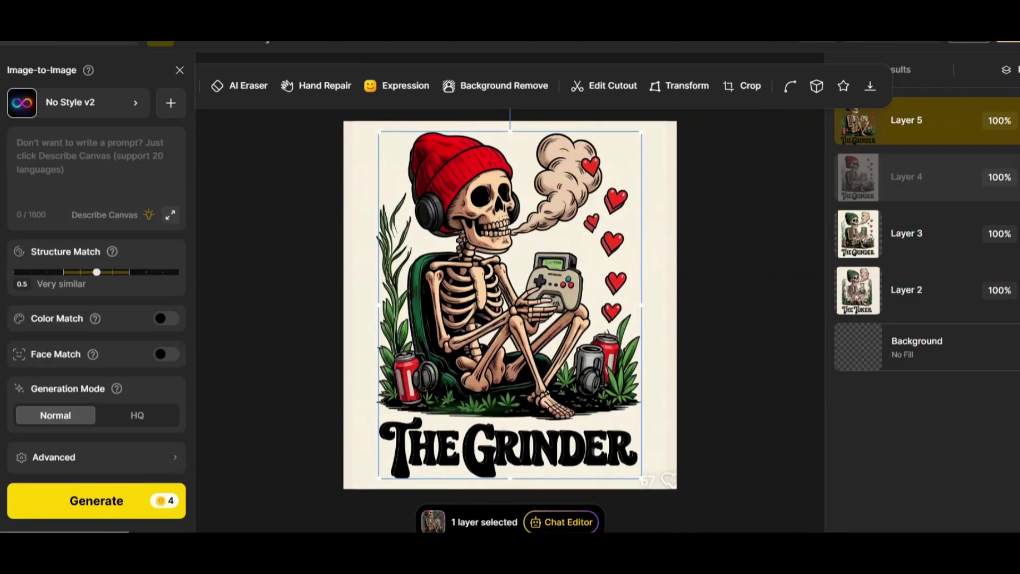
{"action": "left_click", "coordinate": [1013, 233]}
{"action": "left_click", "coordinate": [1012, 290]}
{"action": "left_click", "coordinate": [1013, 234]}
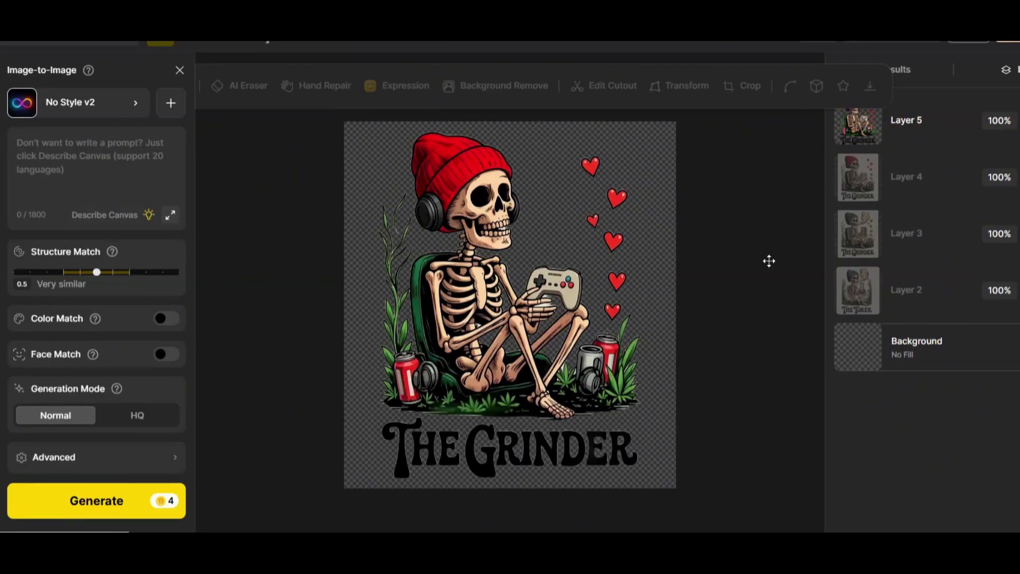
Step: Select the skeleton cutout and generate a Chat Editor version with the text color changed to red
{"action": "mouse_move", "coordinate": [482, 287]}
{"action": "left_mouse_down"}
{"action": "mouse_move", "coordinate": [504, 287]}
{"action": "mouse_move", "coordinate": [480, 286]}
{"action": "left_mouse_up"}
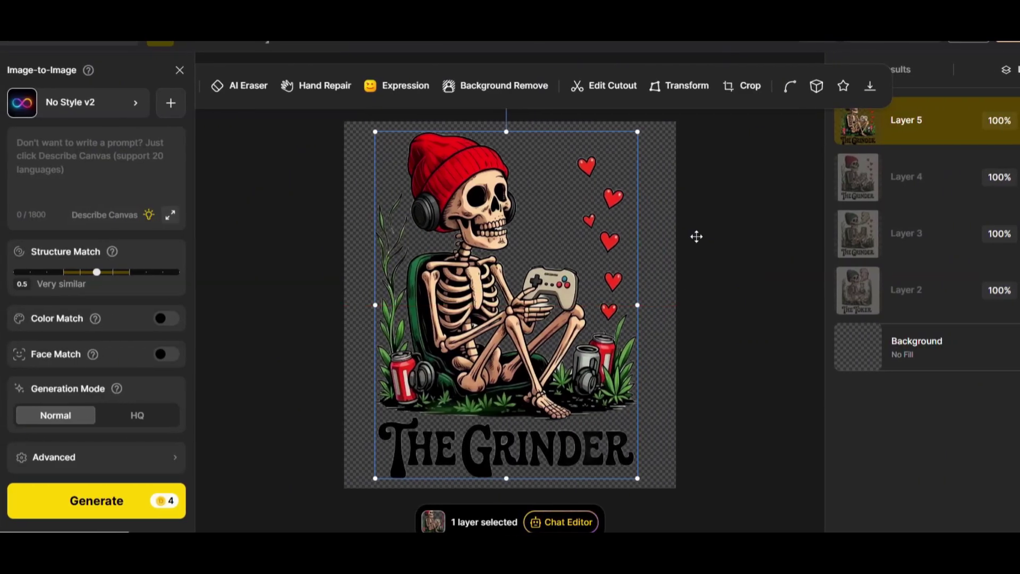
{"action": "left_click", "coordinate": [561, 522]}
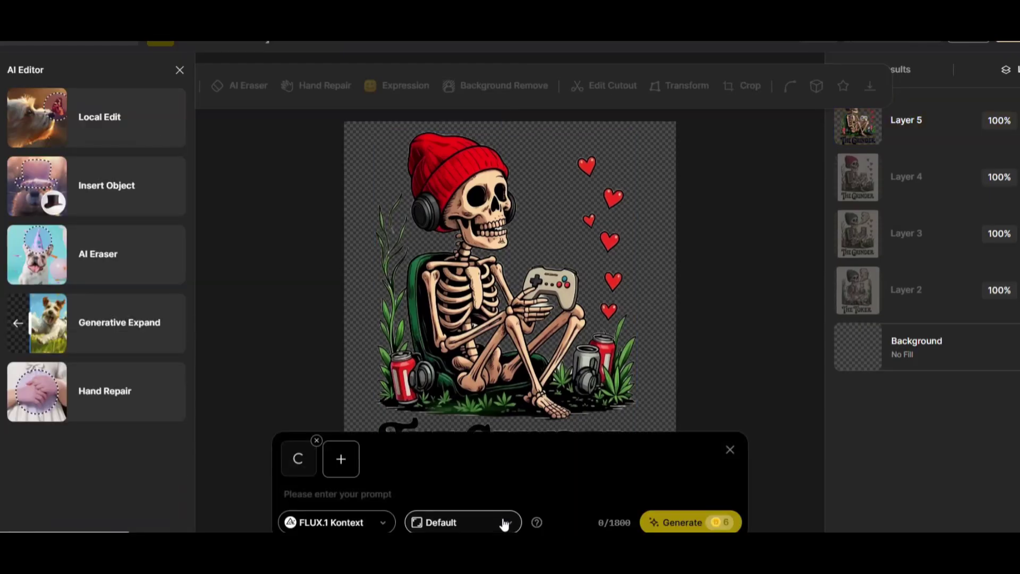
{"action": "type", "text": "Chan"}
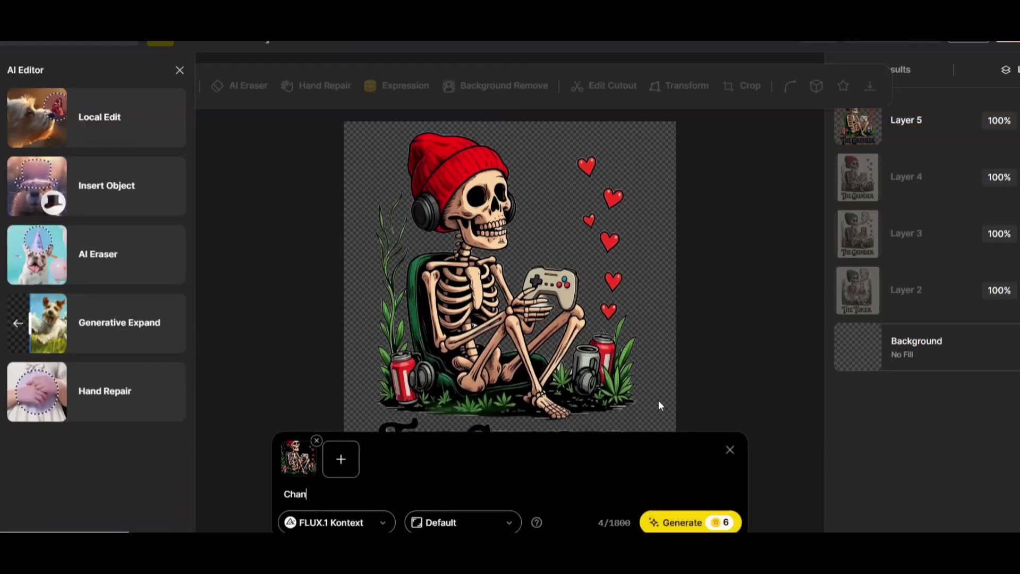
{"action": "key", "text": "BackSpace"}
{"action": "key", "text": "BackSpace"}
{"action": "key", "text": "BackSpace"}
{"action": "key", "text": "BackSpace"}
{"action": "type", "text": "Add the design"}
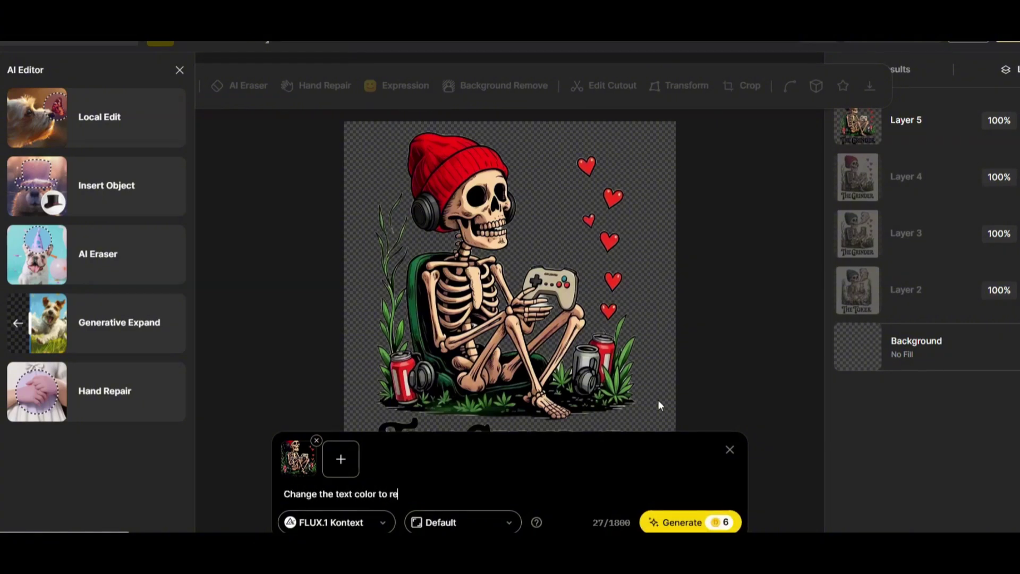
{"action": "type", "text": "red"}
{"action": "left_click", "coordinate": [659, 523]}
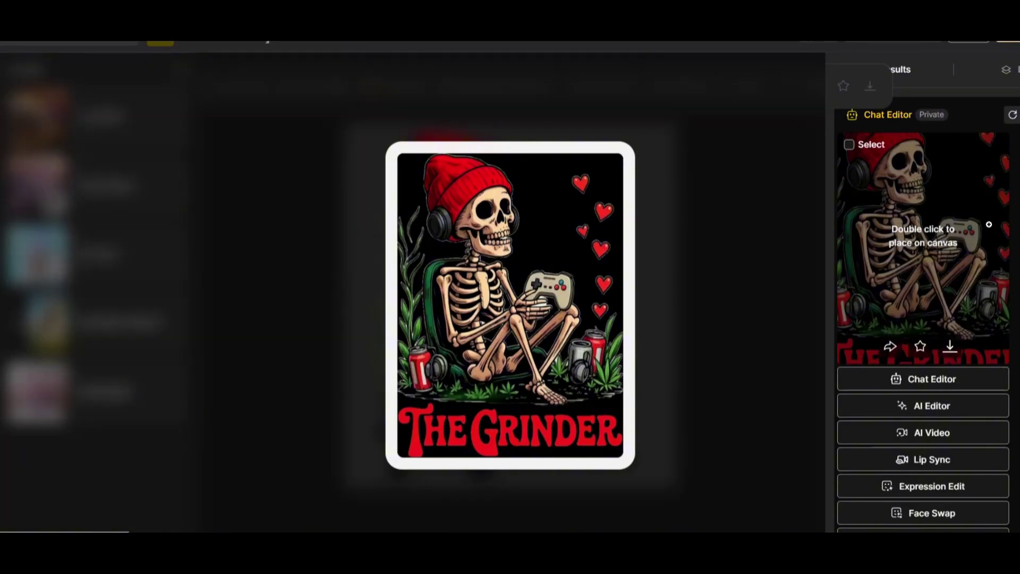
Step: Place the red-text design on the canvas and generate a stand-alone black t-shirt mockup of it
{"action": "double_click", "coordinate": [972, 211]}
{"action": "left_click", "coordinate": [563, 522]}
{"action": "type", "text": "add the design t"}
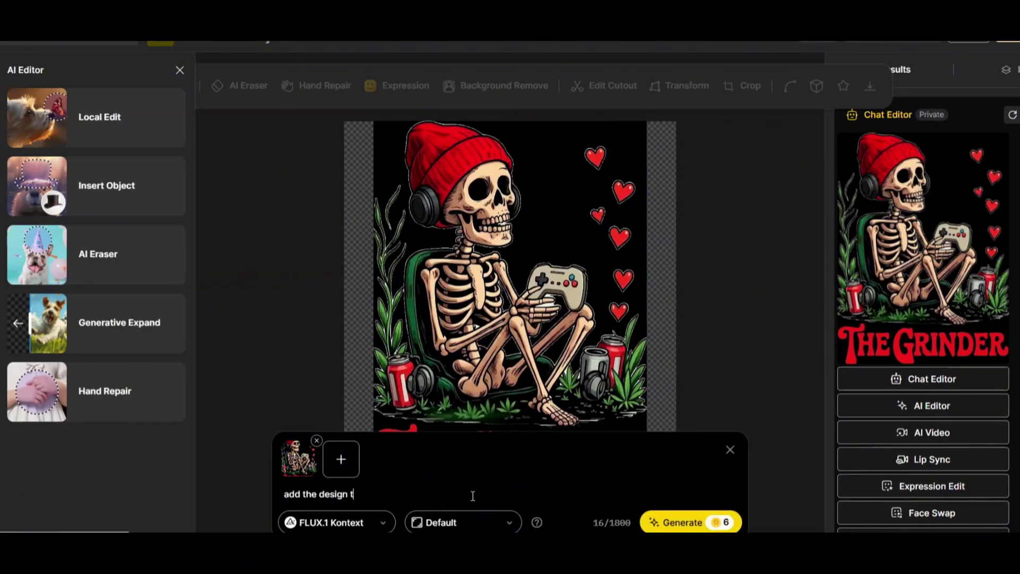
{"action": "type", "text": "o a stand alone t-shirt mockup"}
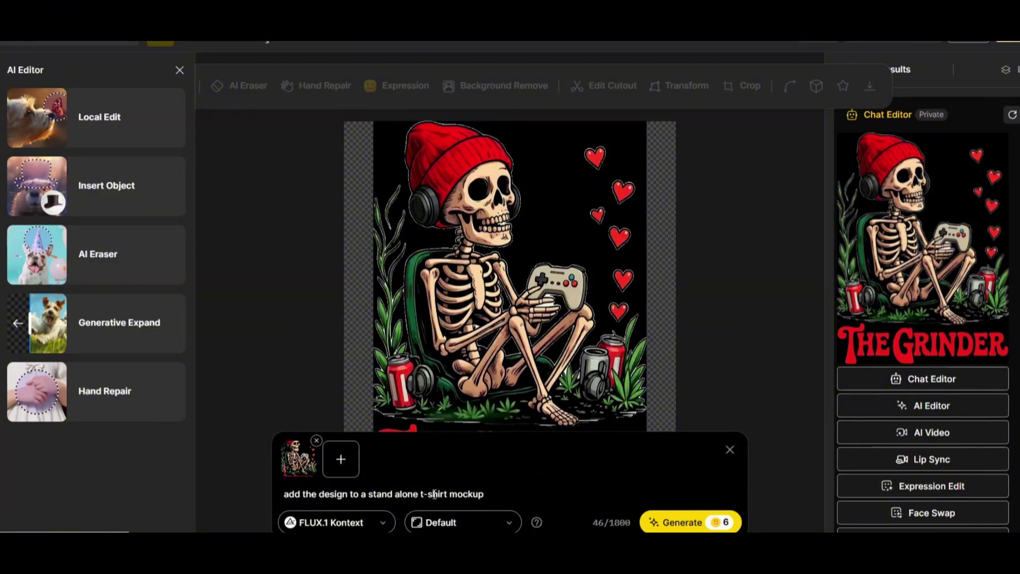
{"action": "left_click", "coordinate": [448, 494]}
{"action": "type", "text": "black"}
{"action": "left_click", "coordinate": [691, 522]}
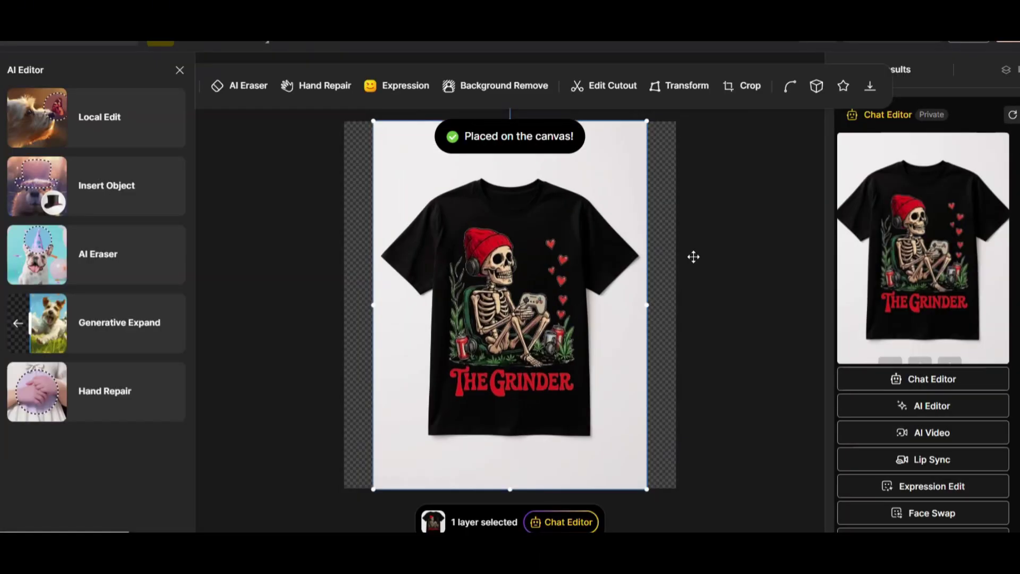
{"action": "mouse_move", "coordinate": [951, 204]}
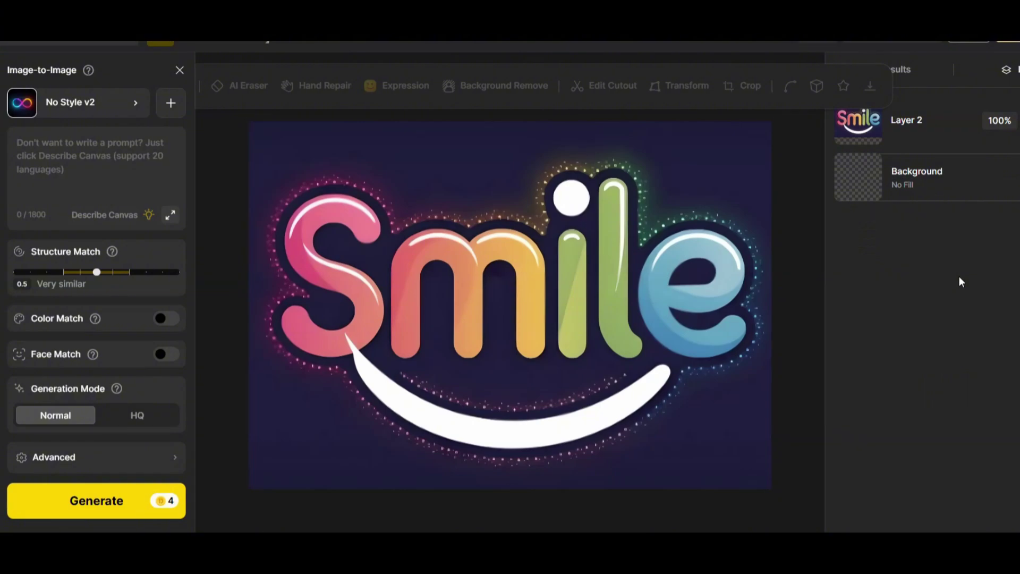
Step: Open the Chat Editor for the Smile design and begin a prompt to replace the text "Smile"
{"action": "left_click", "coordinate": [570, 518]}
{"action": "left_click", "coordinate": [383, 496]}
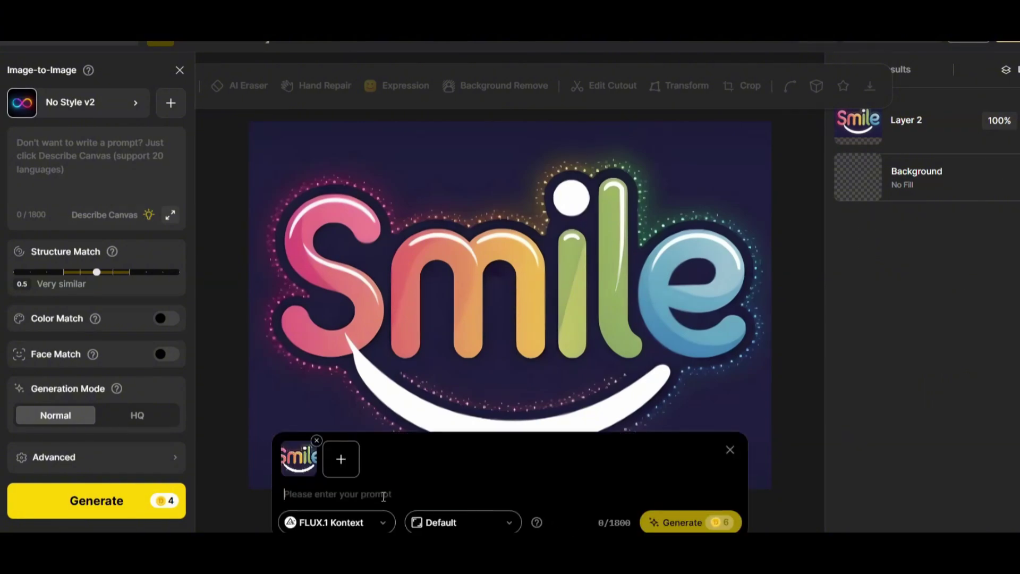
{"action": "type", "text": "Replace the "}
{"action": "type", "text": "text smil"}
{"action": "key", "text": "BackSpace"}
{"action": "key", "text": "BackSpace"}
{"action": "key", "text": "BackSpace"}
{"action": "key", "text": "BackSpace"}
{"action": "type", "text": "\""}
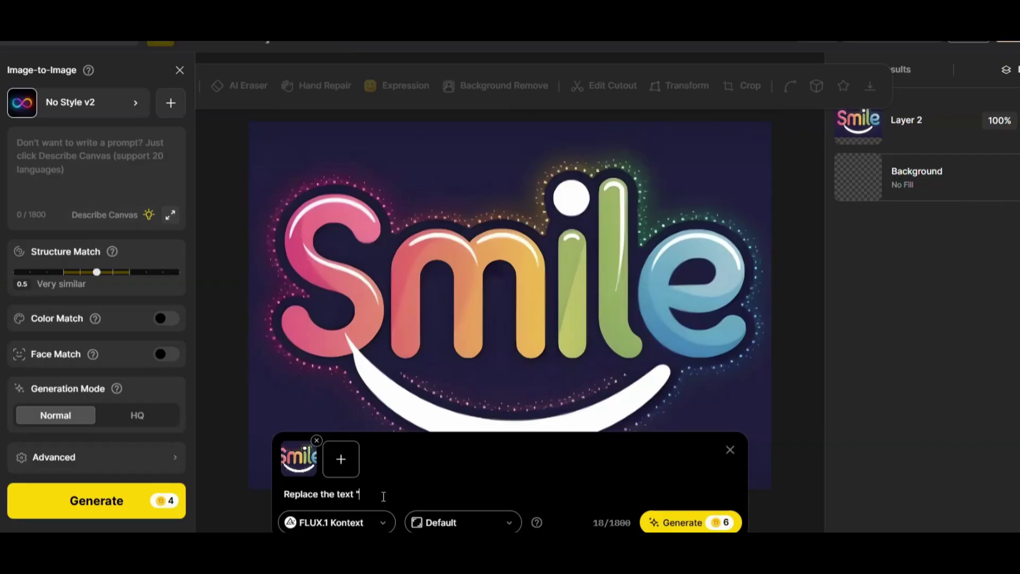
{"action": "type", "text": "Smile\" with t"}
{"action": "type", "text": "he text \""}
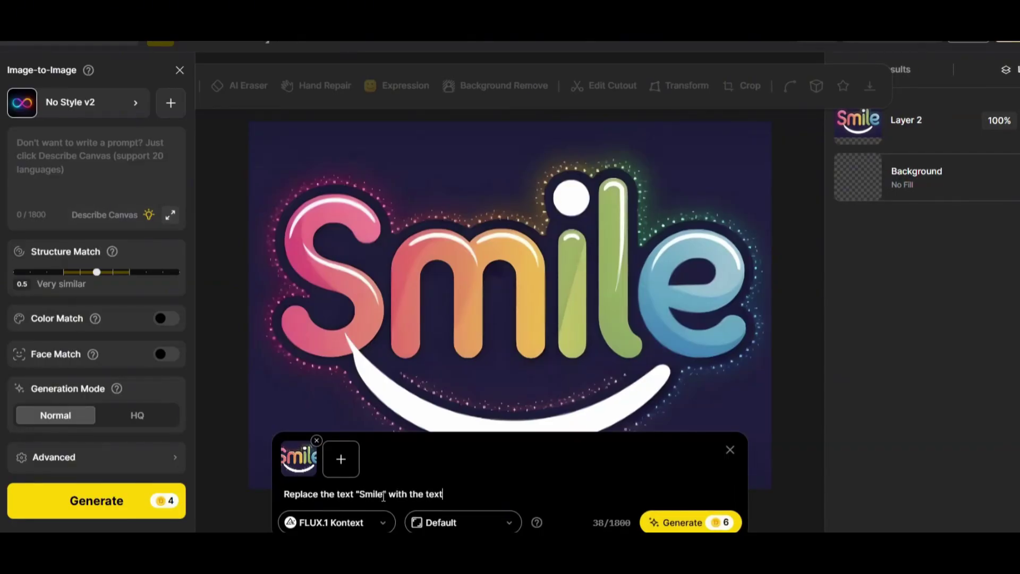
Step: Finish the prompt with "Heart", keeping the same text style, font, atmosphere, colors, shadows and highlights, then generate and place the design
{"action": "type", "text": "Hea"}
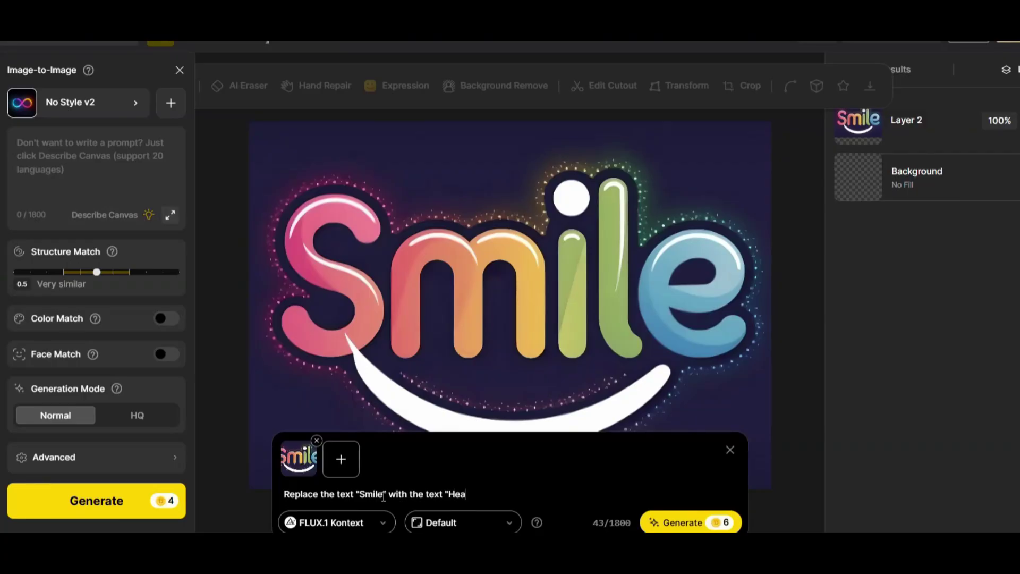
{"action": "type", "text": "rt\" while keeping the same text style, font "}
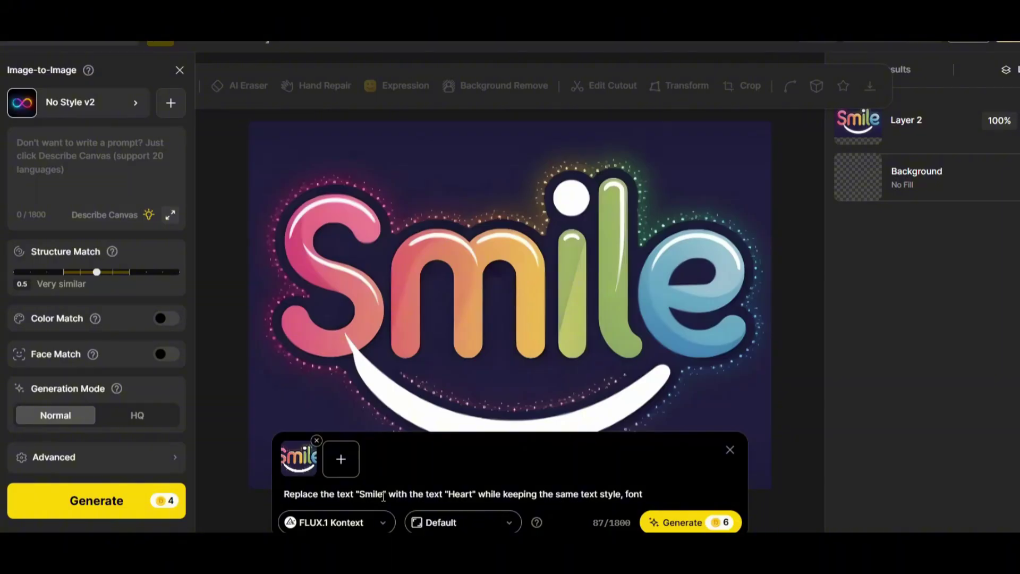
{"action": "type", "text": "atmoshpere, colors text shadows or highlights."}
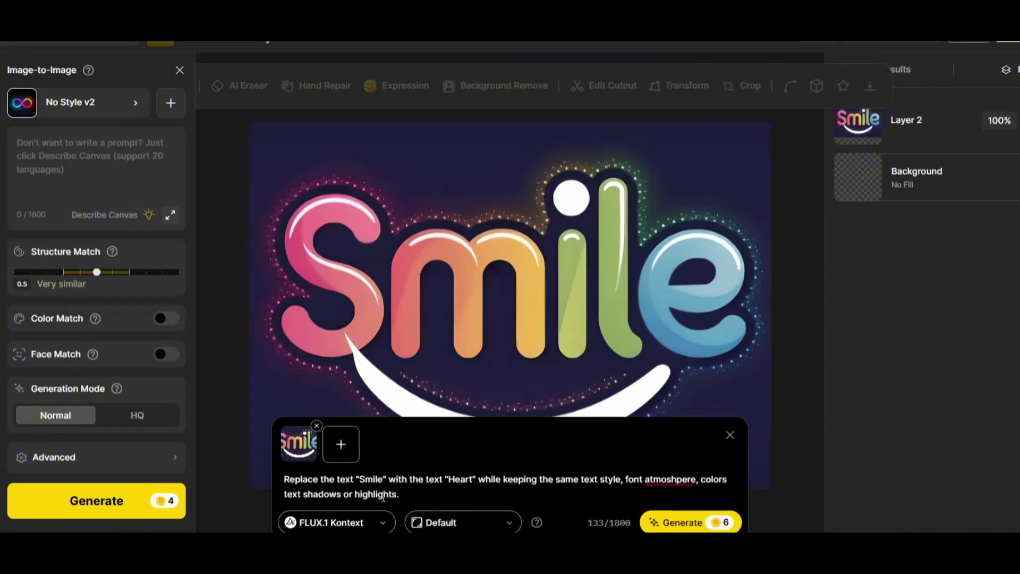
{"action": "right_click", "coordinate": [659, 481]}
{"action": "left_click", "coordinate": [819, 372]}
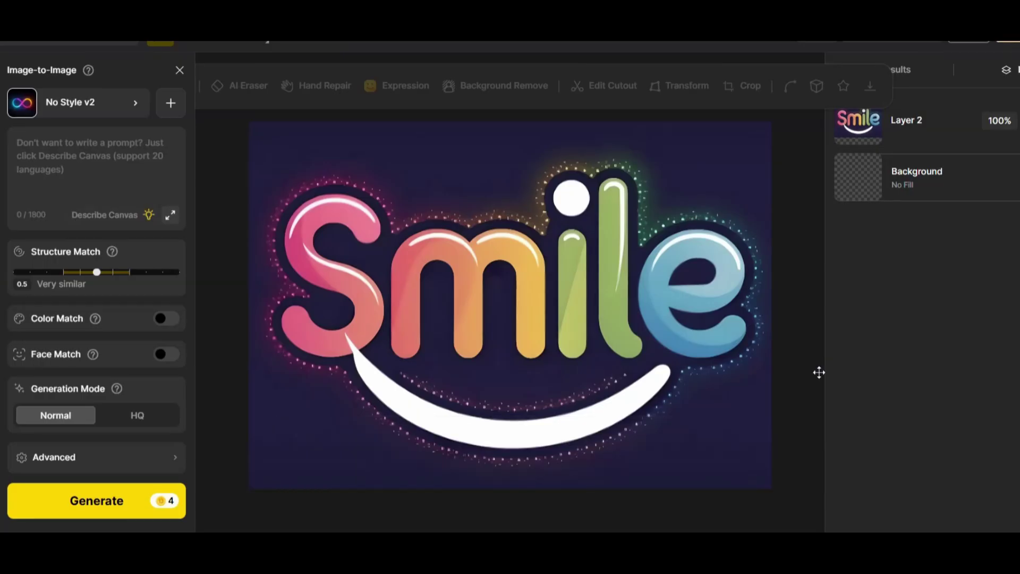
{"action": "left_click", "coordinate": [918, 79]}
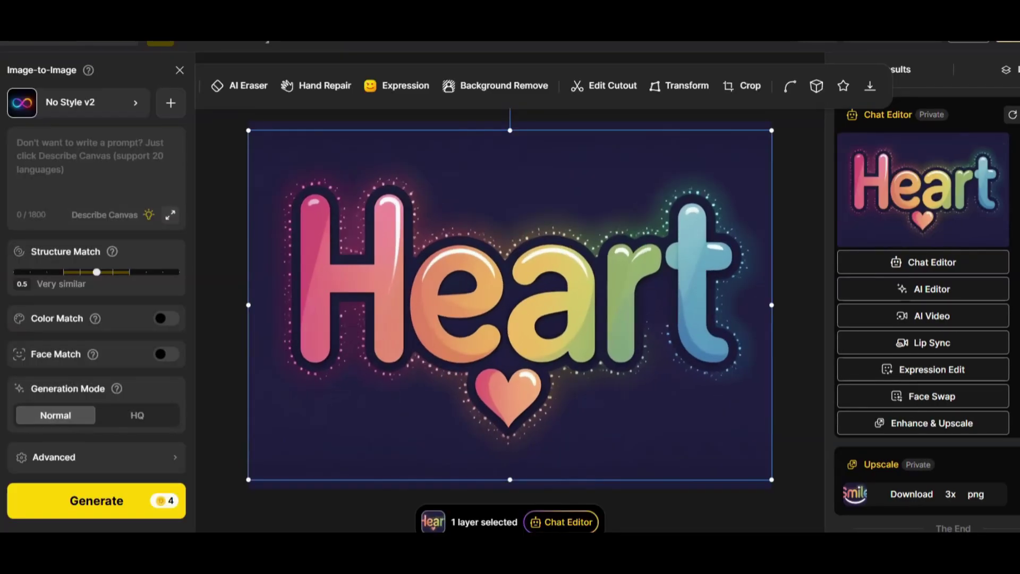
Step: Open the Chat Editor for the Black Hollow design and begin a prompt replacing the text "Black Hollow" with "Dark Angel"
{"action": "left_click", "coordinate": [1006, 69]}
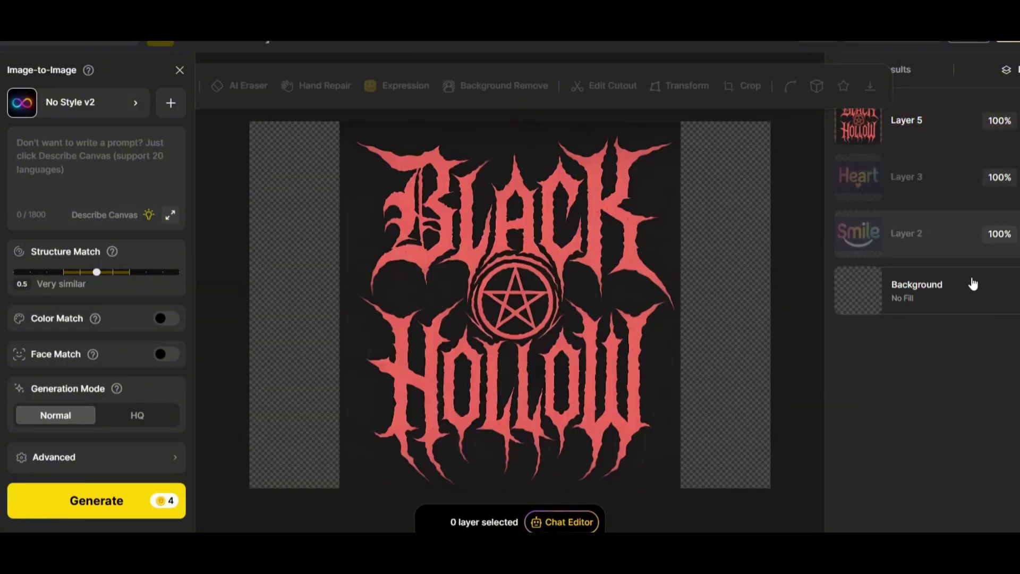
{"action": "left_click", "coordinate": [651, 317]}
{"action": "left_click", "coordinate": [533, 524]}
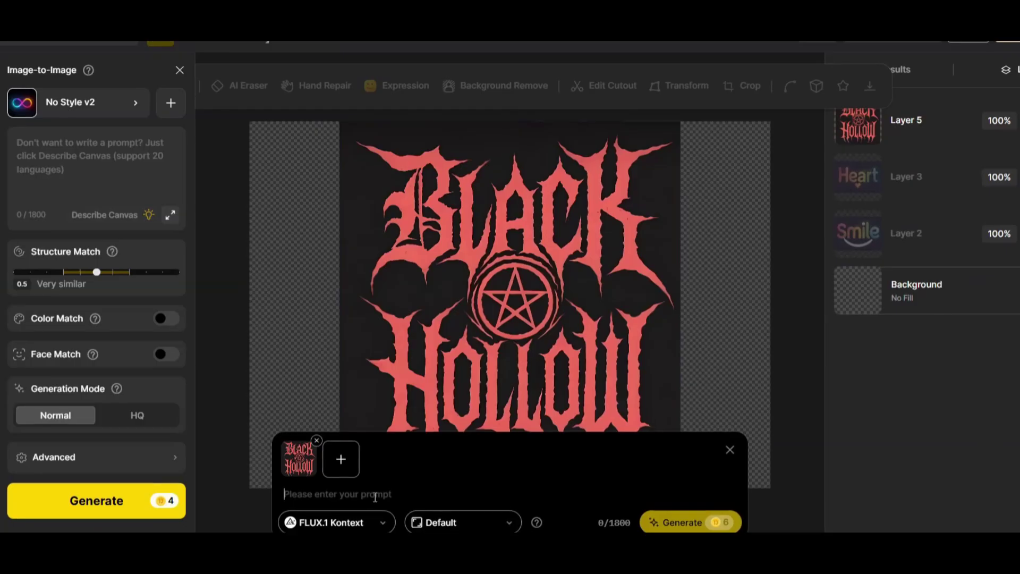
{"action": "type", "text": "Replace the tex"}
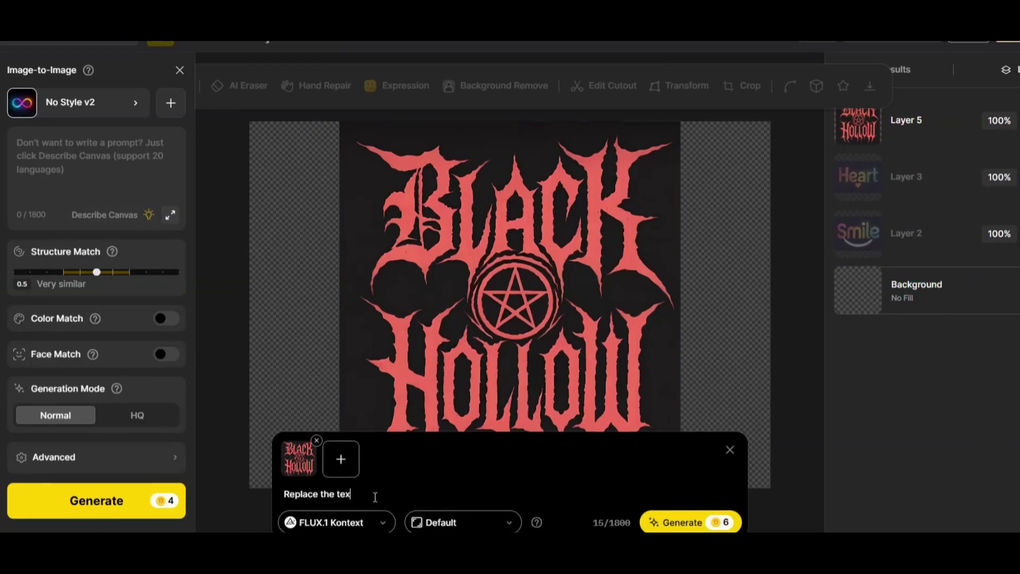
{"action": "type", "text": "t \"Black Hollow"}
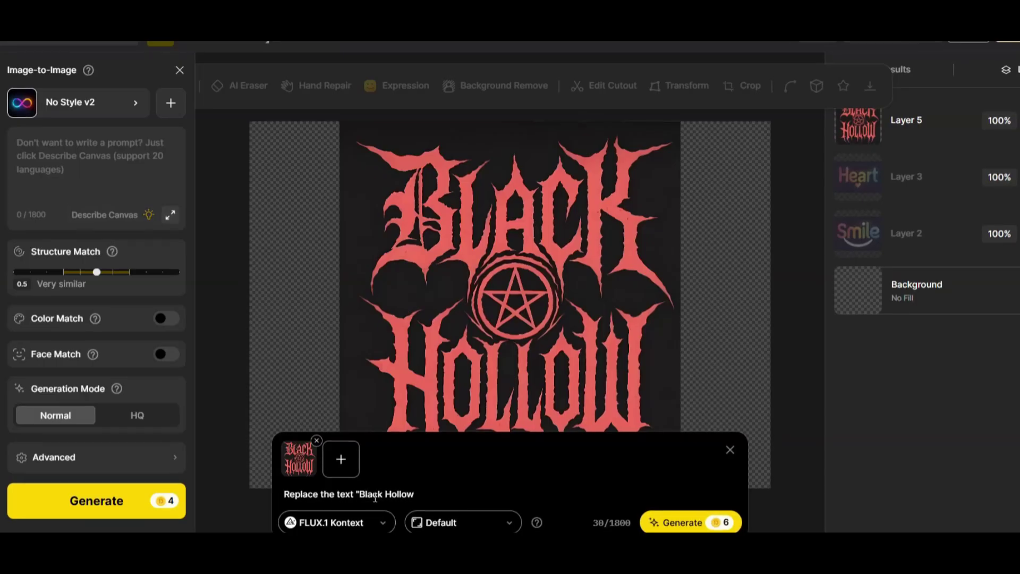
{"action": "type", "text": "\" to \"Dark Angel\""}
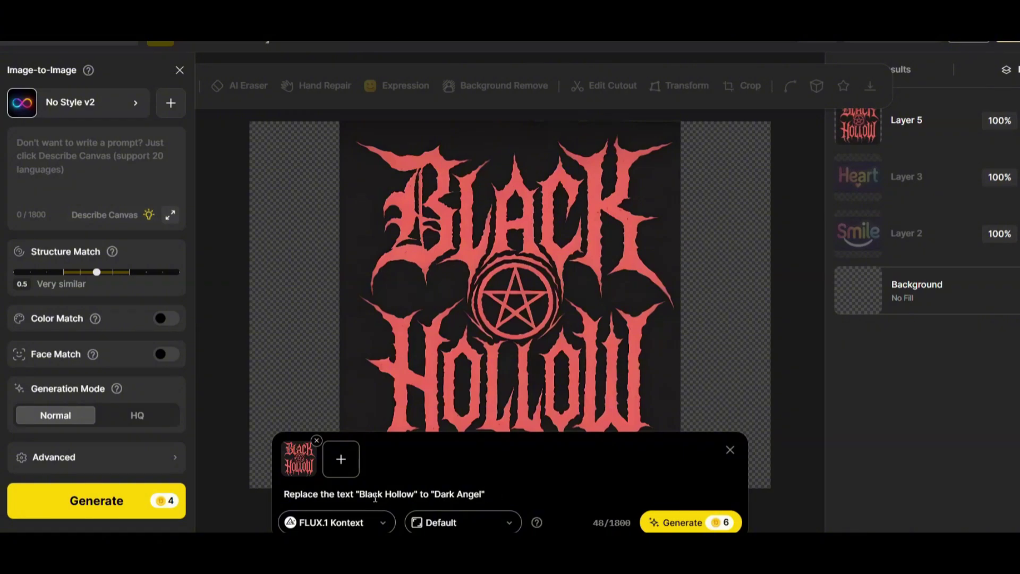
Step: Finish the prompt by keeping the same font style, font atmosphere, text design and colors, then generate the design and place it on the canvas
{"action": "type", "text": " in the same"}
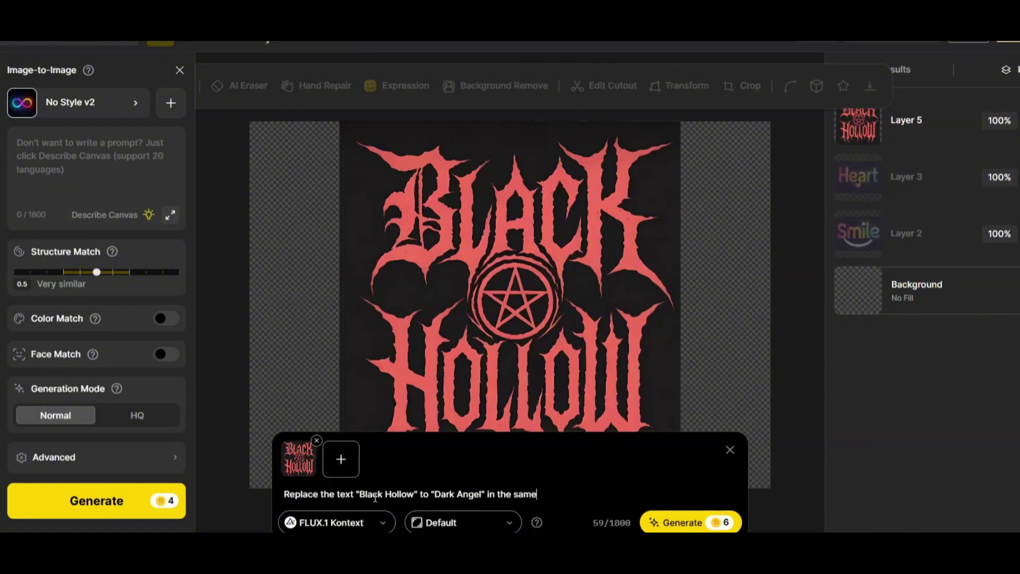
{"action": "type", "text": " font style, while keepin"}
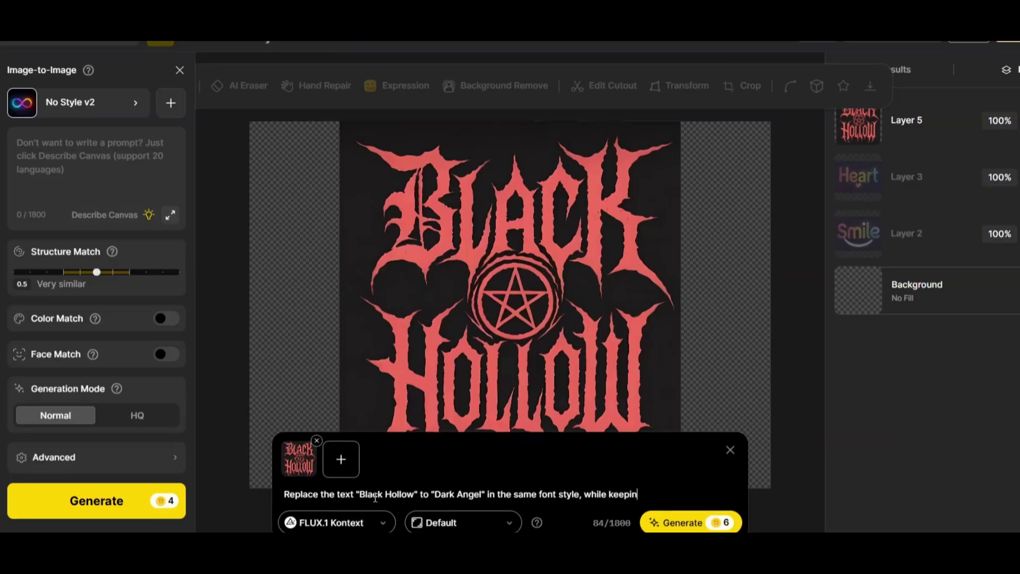
{"action": "type", "text": "g the s"}
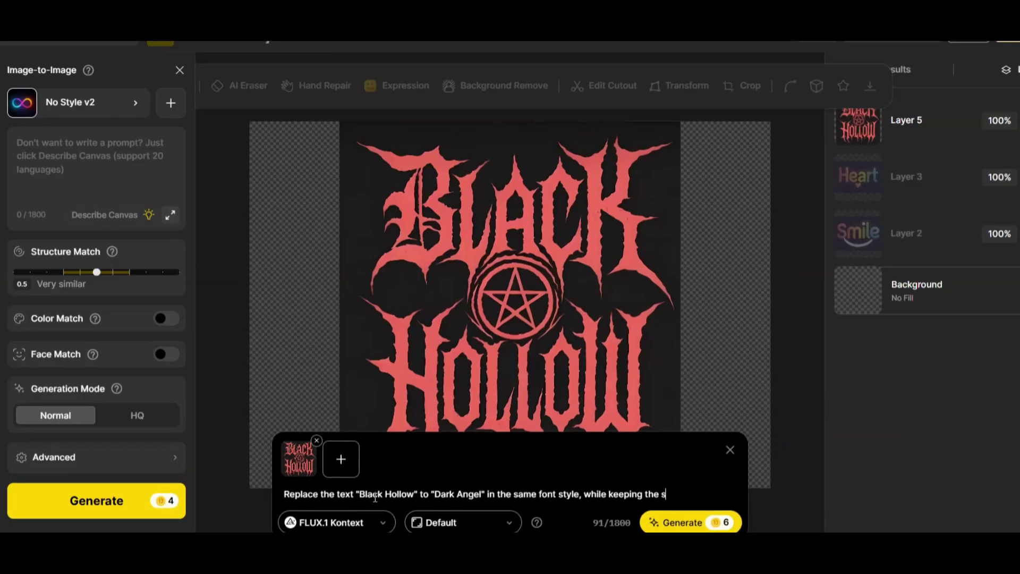
{"action": "type", "text": "ame font atmos"}
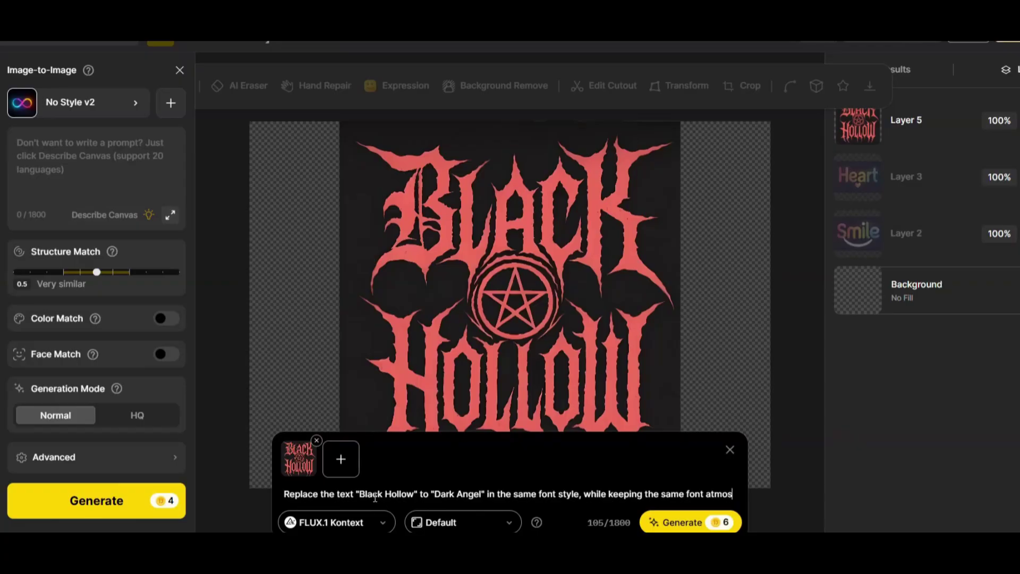
{"action": "type", "text": "phere, "}
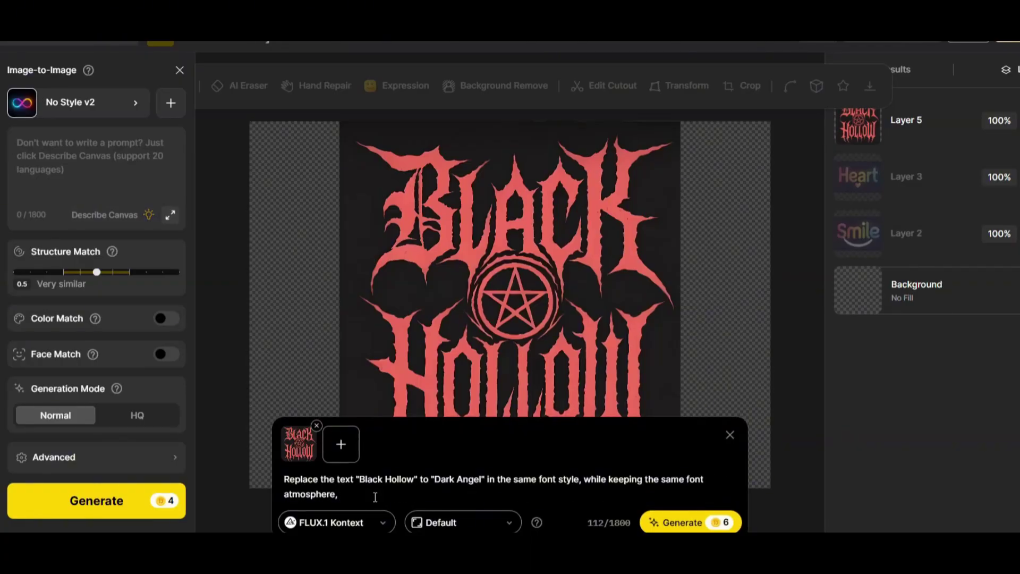
{"action": "type", "text": "text ch"}
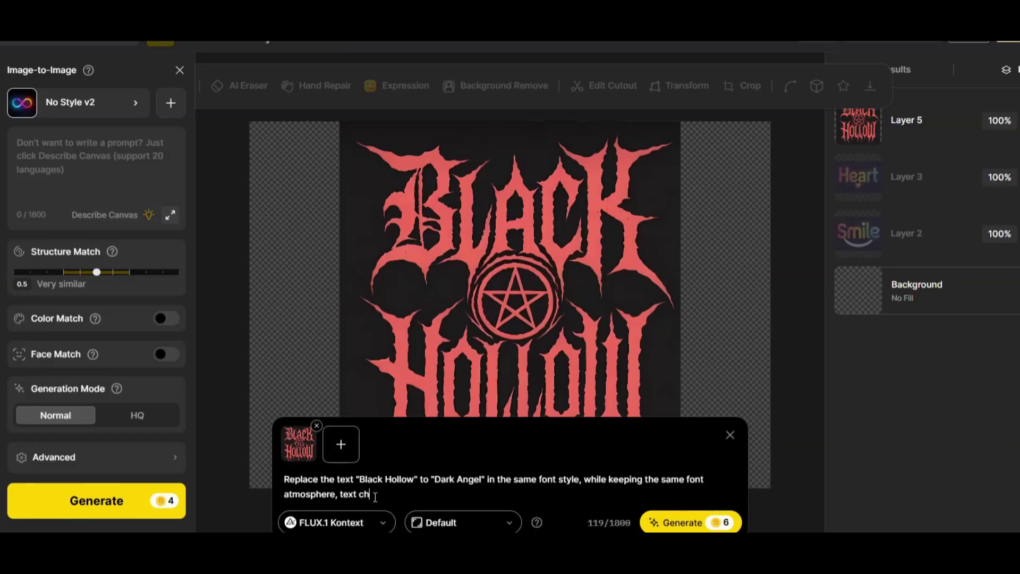
{"action": "key", "text": "BackSpace"}
{"action": "key", "text": "BackSpace"}
{"action": "type", "text": "design"}
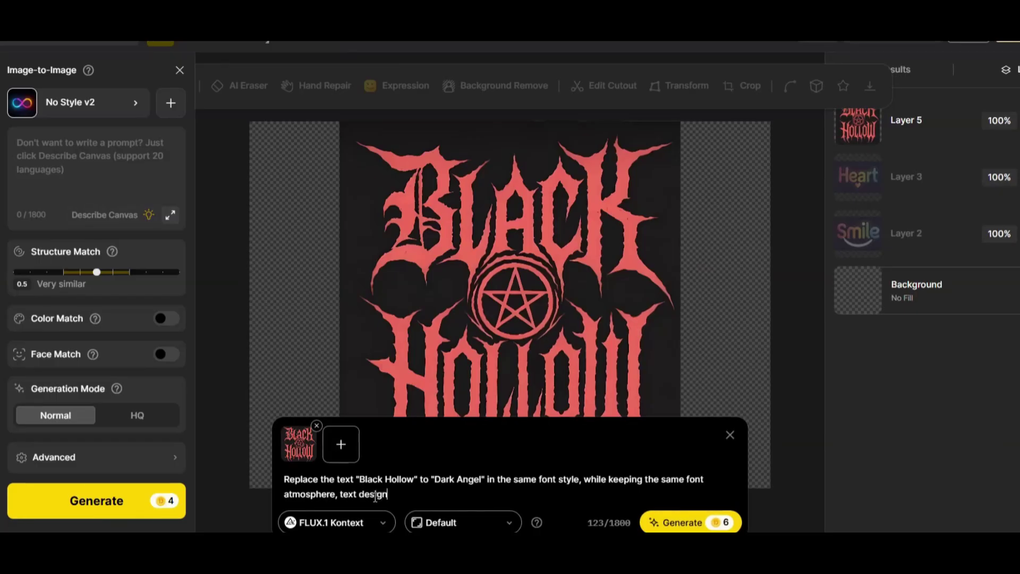
{"action": "type", "text": " and colors"}
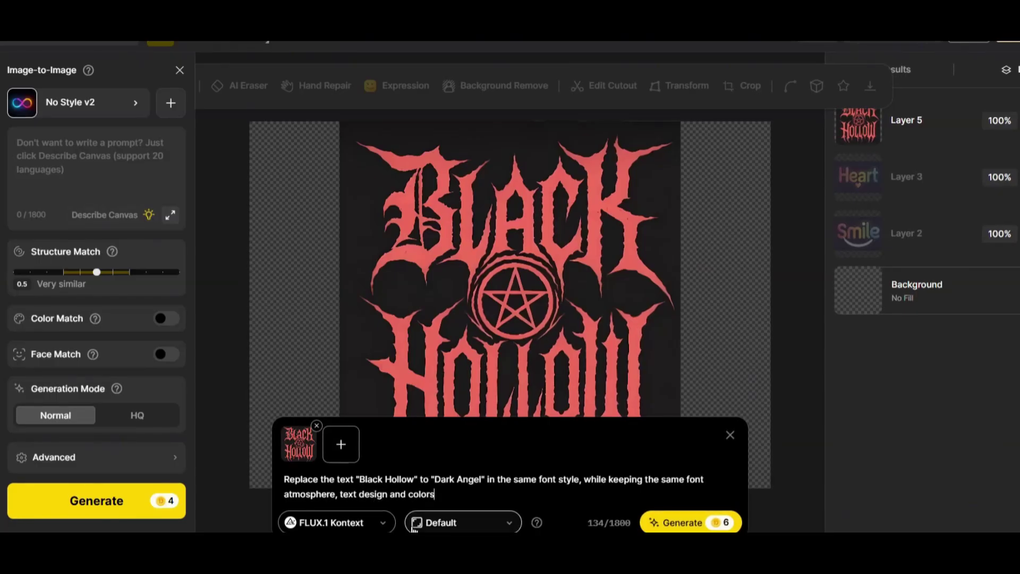
{"action": "left_click", "coordinate": [678, 523]}
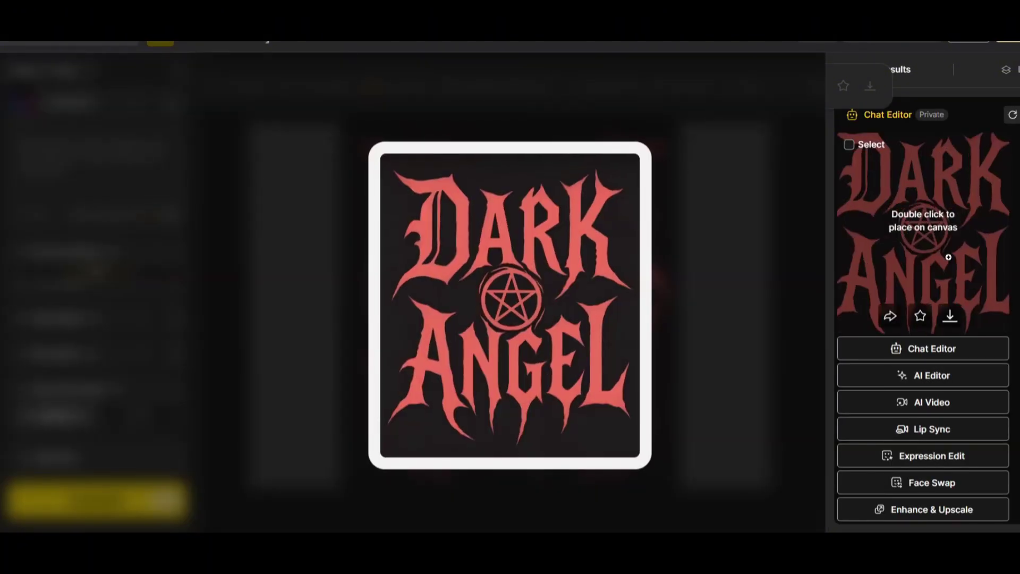
{"action": "double_click", "coordinate": [948, 258]}
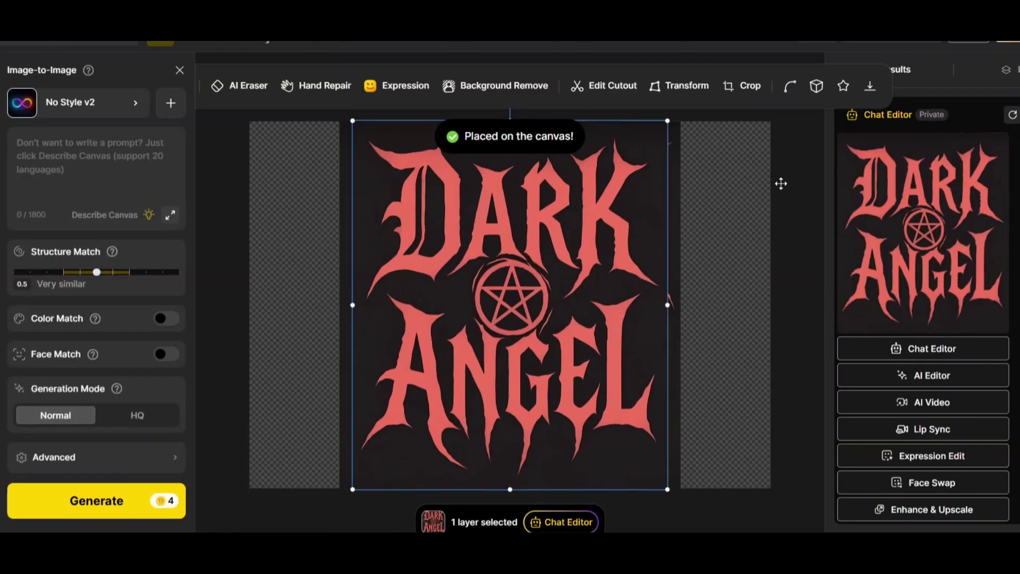
Step: Download the Dark Angel design from the canvas as a PNG file
{"action": "scroll", "coordinate": [923, 319], "scroll_direction": "down", "scroll_amount": 2}
{"action": "scroll", "coordinate": [923, 319], "scroll_direction": "up", "scroll_amount": 2}
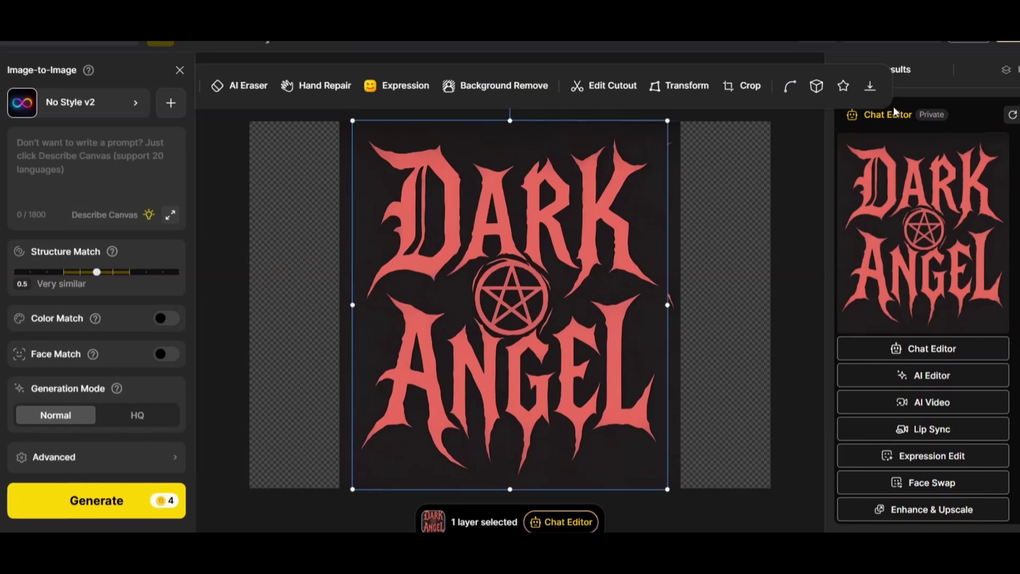
{"action": "left_click", "coordinate": [870, 86]}
{"action": "left_click", "coordinate": [538, 367]}
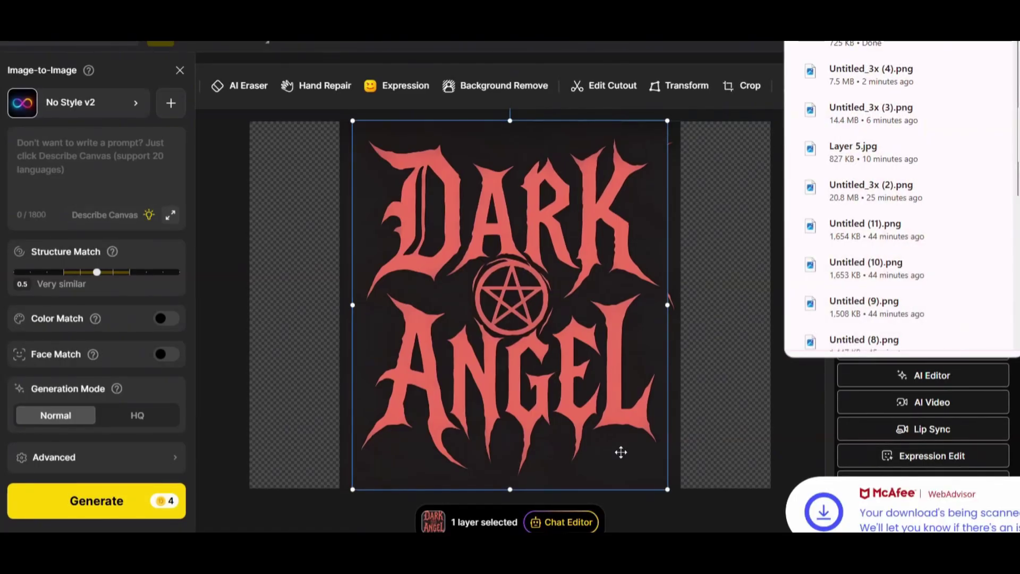
Step: Generate a Chat Editor mockup with the Dark Angel design on the back t-shirt of a male model in a party atmosphere
{"action": "left_click", "coordinate": [563, 521]}
{"action": "type", "text": "add this design to"}
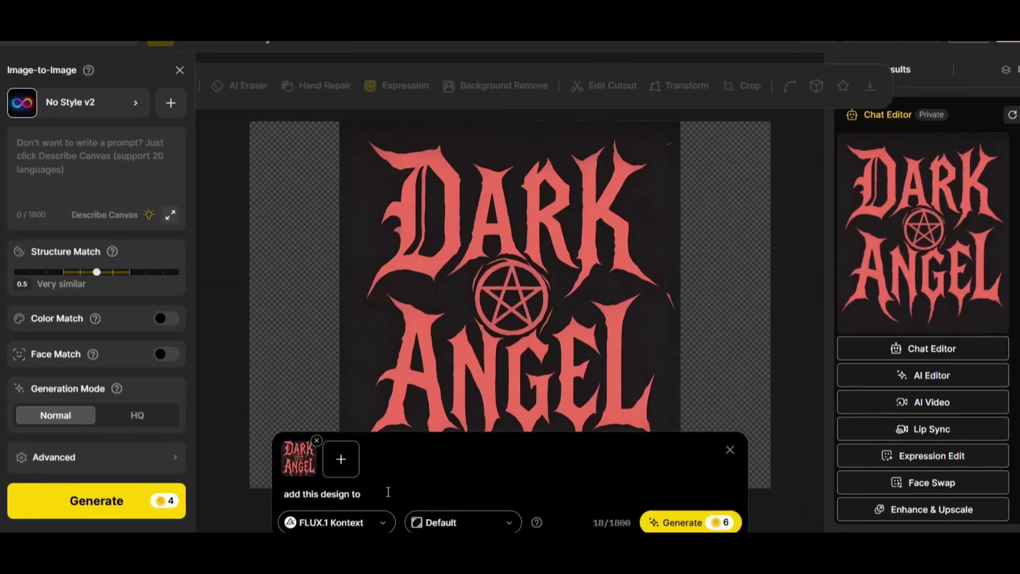
{"action": "type", "text": " the back t-shirt of a male model, in a party atmoshere"}
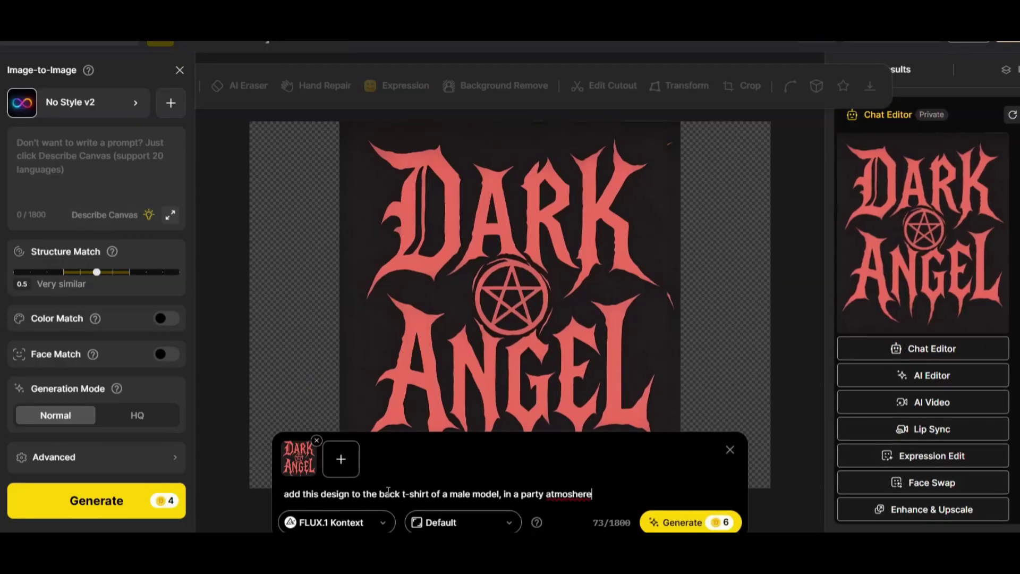
{"action": "left_click", "coordinate": [683, 523]}
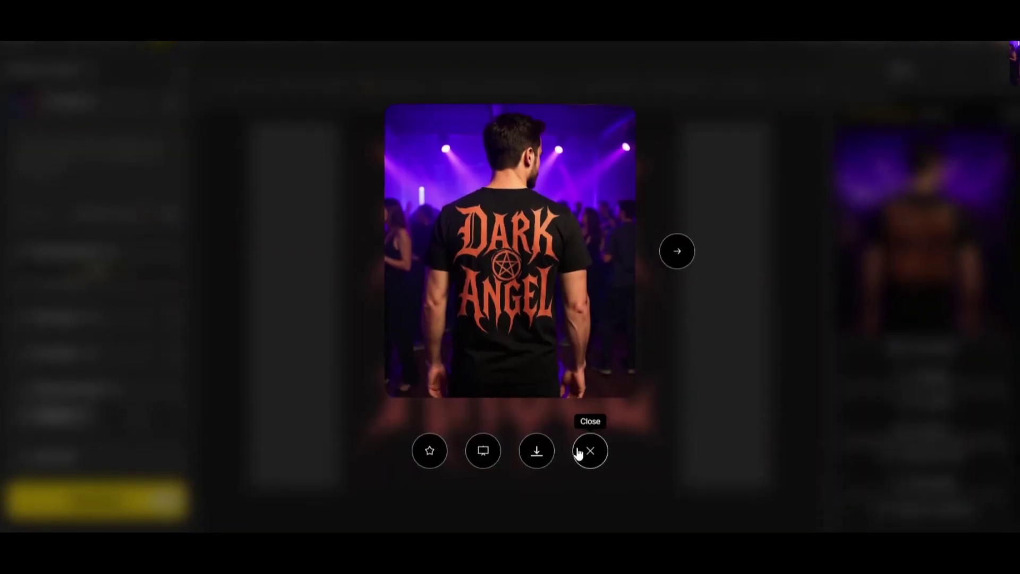
Step: Download the party t-shirt mockup as a 1x PNG without watermark and place it on the canvas
{"action": "left_click", "coordinate": [537, 449]}
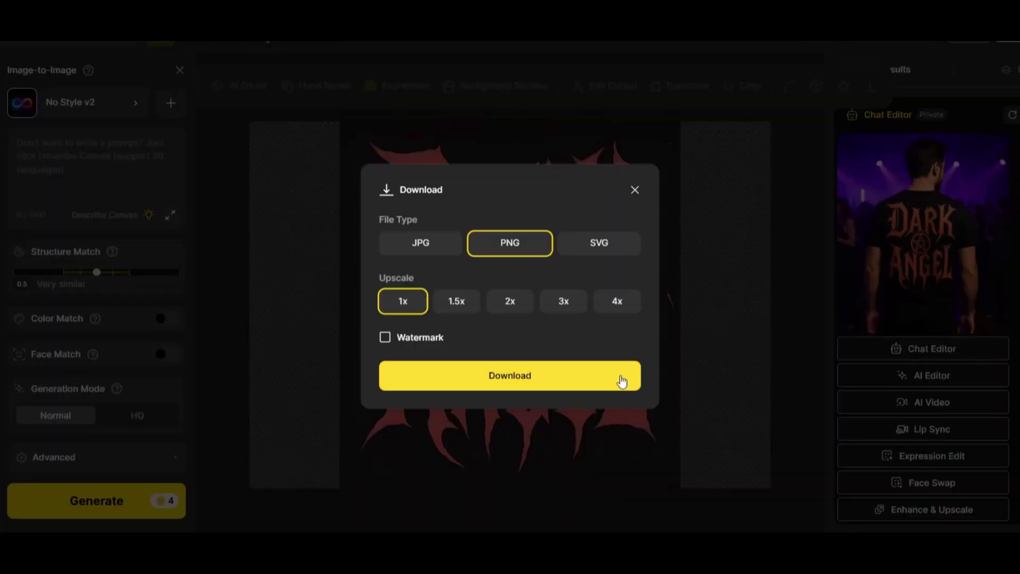
{"action": "left_click", "coordinate": [621, 381]}
{"action": "left_click", "coordinate": [923, 249]}
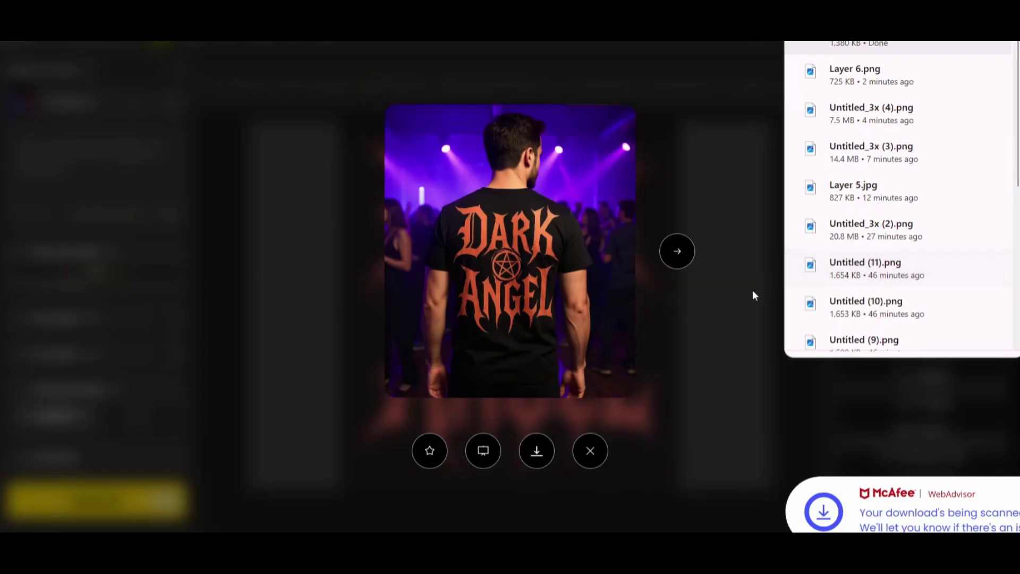
{"action": "left_click", "coordinate": [754, 295]}
{"action": "left_click", "coordinate": [765, 393]}
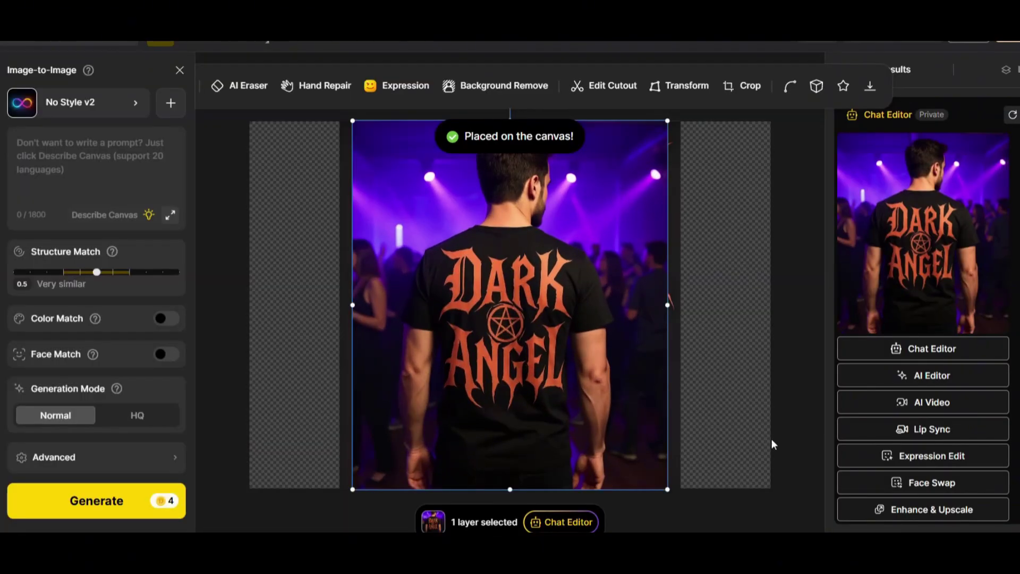
{"action": "left_click", "coordinate": [772, 439]}
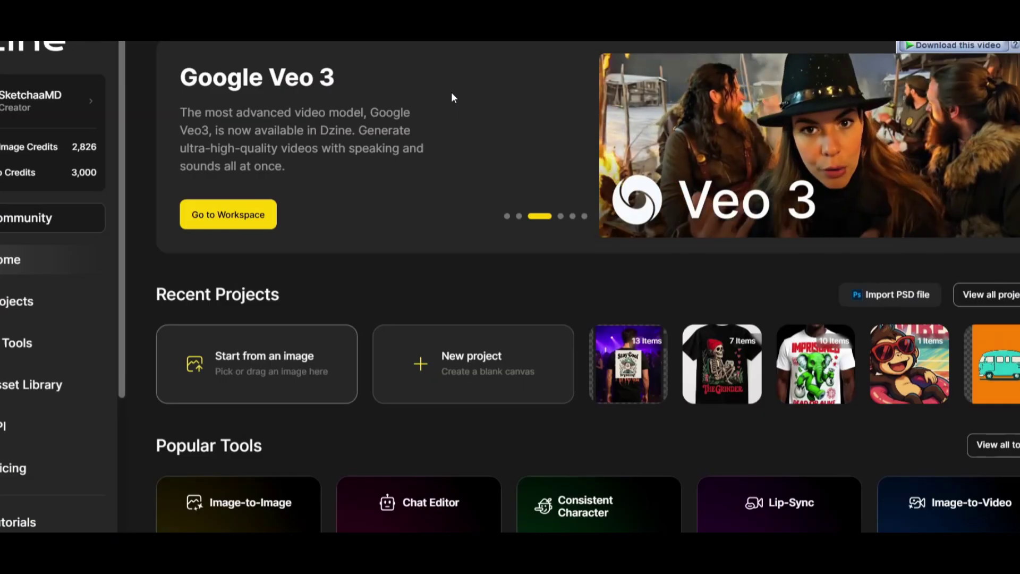
Step: Open a canvas with the Stay Cool mushroom design and load that design into Chat Editor
{"action": "left_click", "coordinate": [596, 177]}
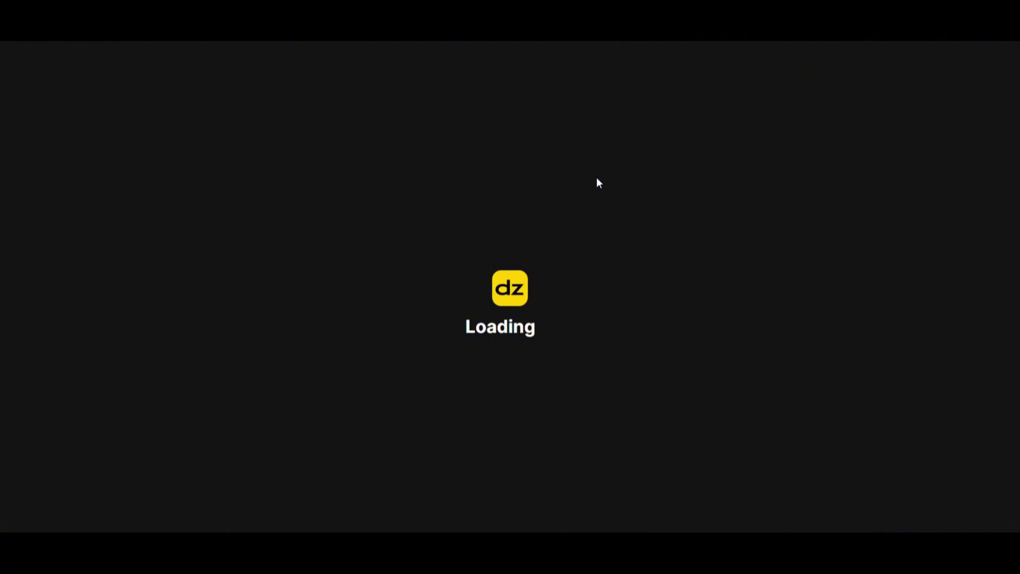
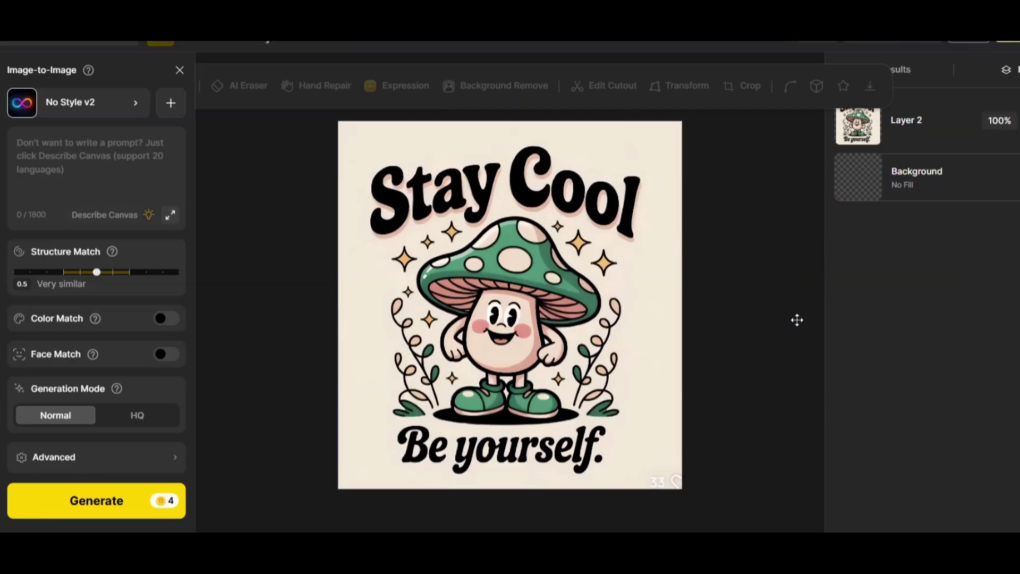
{"action": "left_click", "coordinate": [632, 417]}
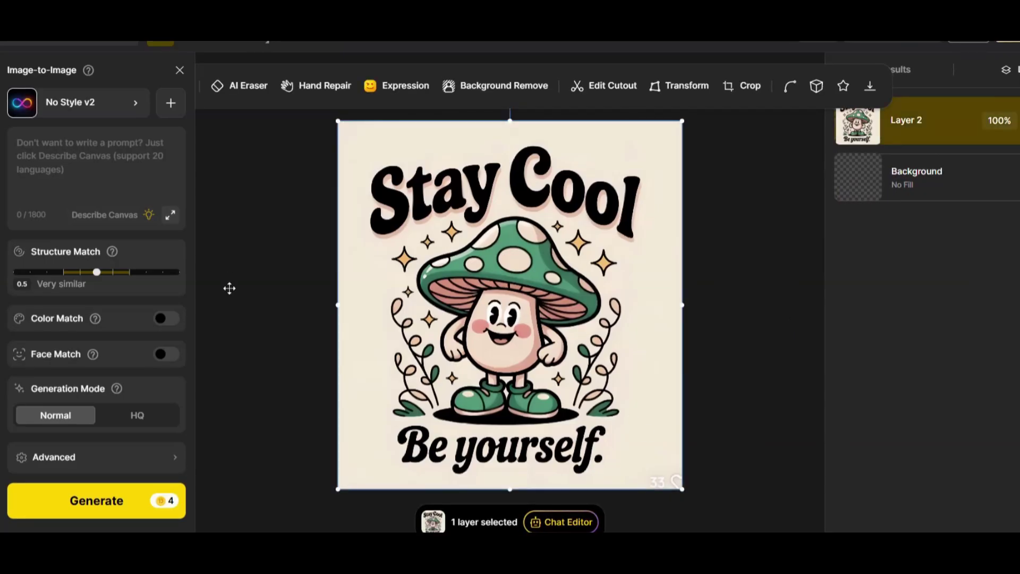
{"action": "left_click", "coordinate": [559, 522]}
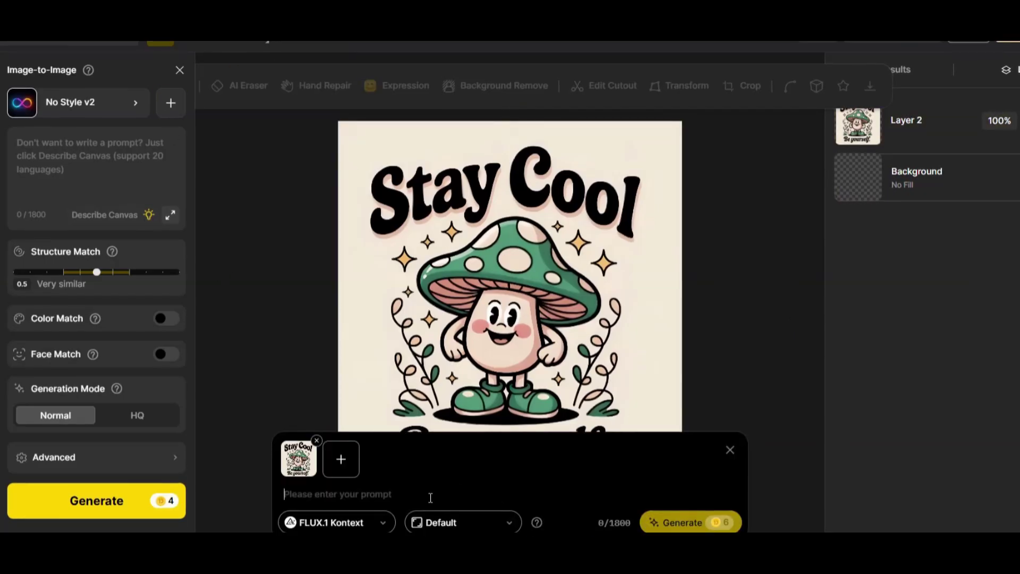
Step: Write a prompt to replace the character in the middle of the design with another in similar style, but made of a pineapple
{"action": "type", "text": "replace the c"}
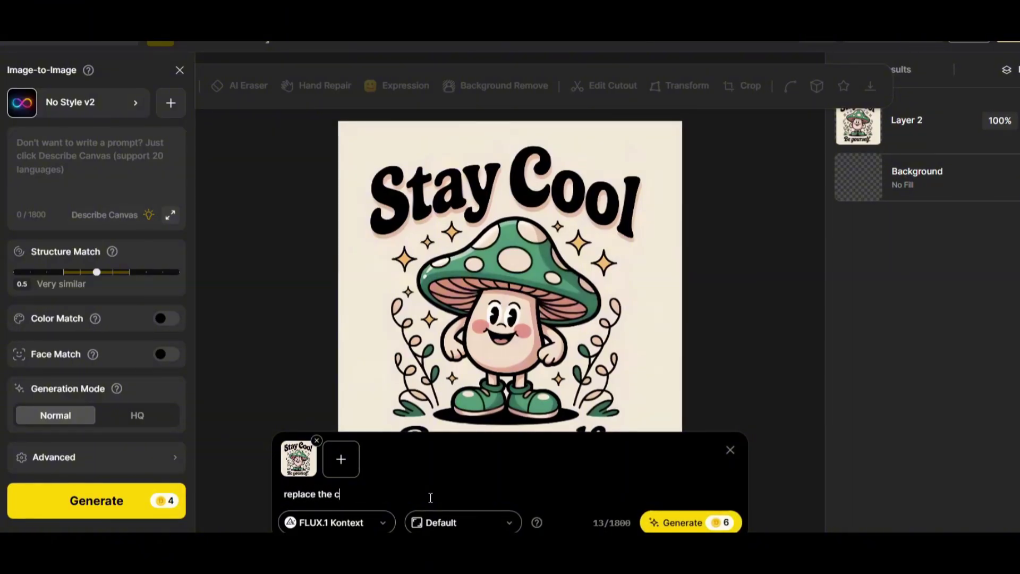
{"action": "type", "text": "haracter "}
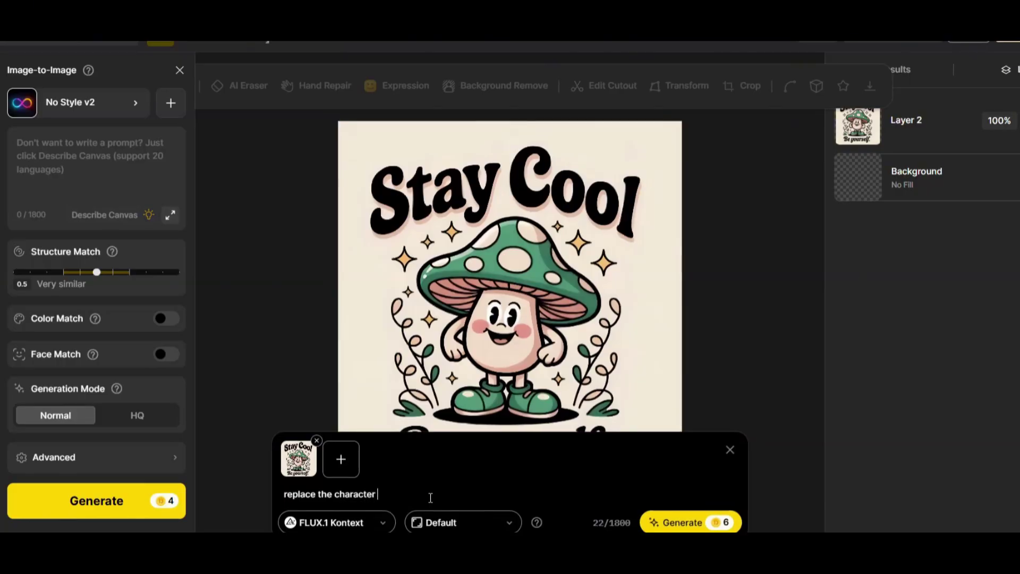
{"action": "type", "text": "in the middle of the "}
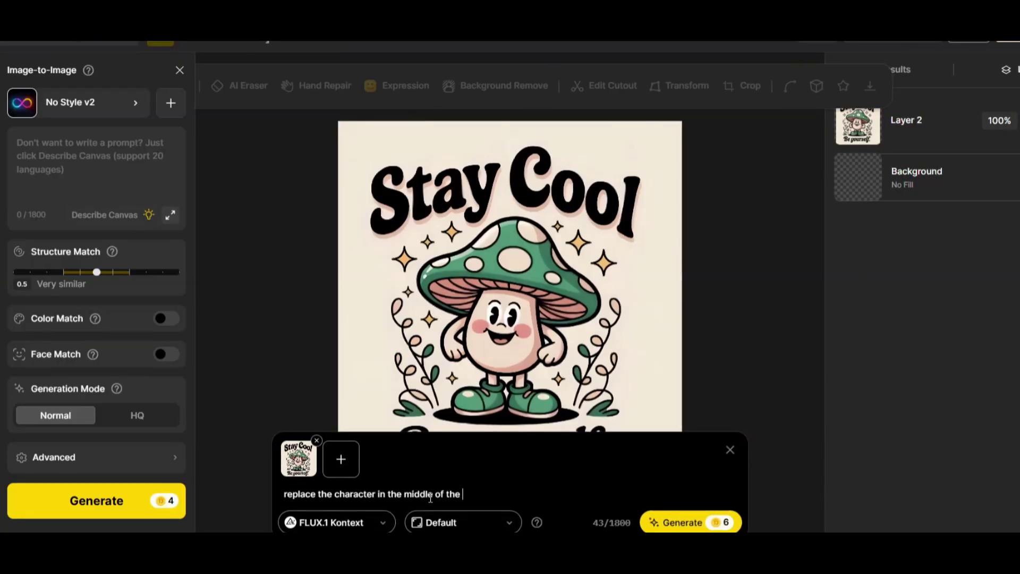
{"action": "type", "text": "design, with another char"}
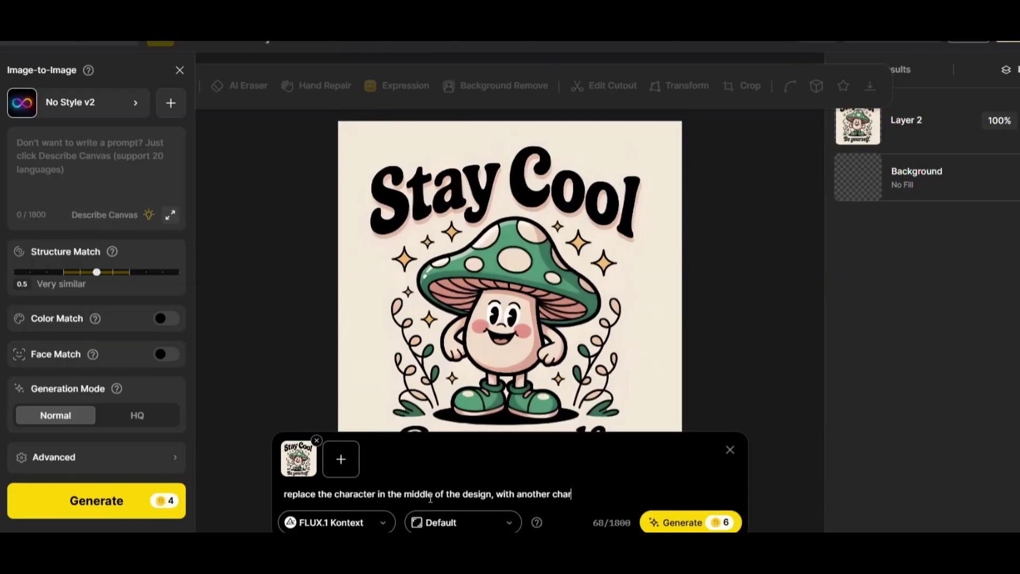
{"action": "type", "text": "acter"}
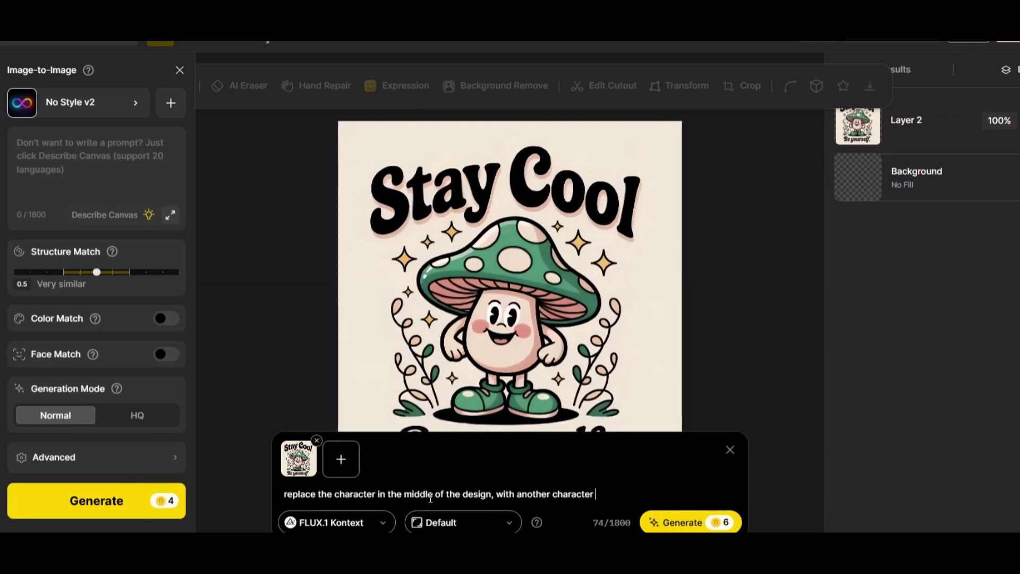
{"action": "type", "text": " in similar style, but"}
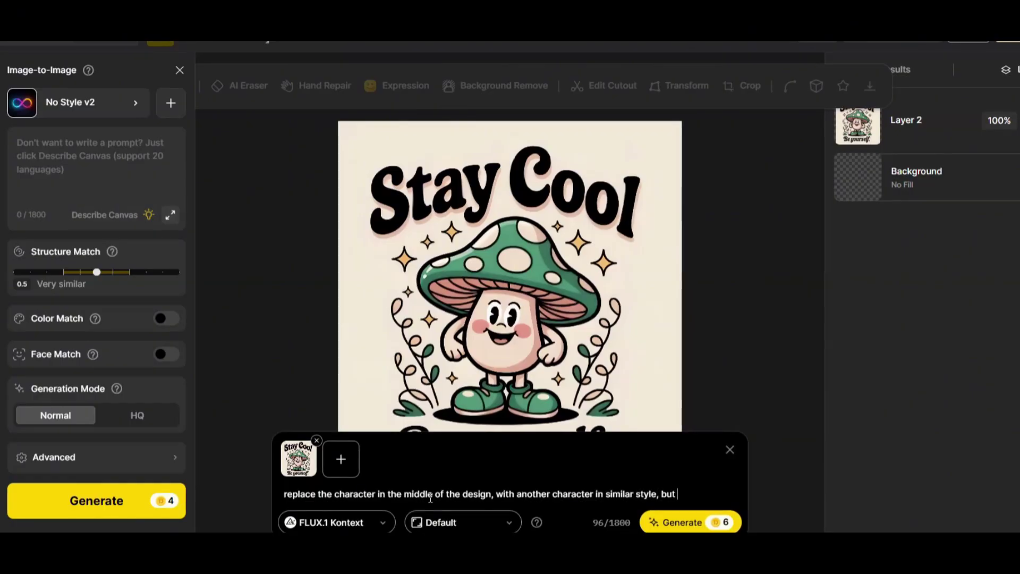
{"action": "type", "text": " made"}
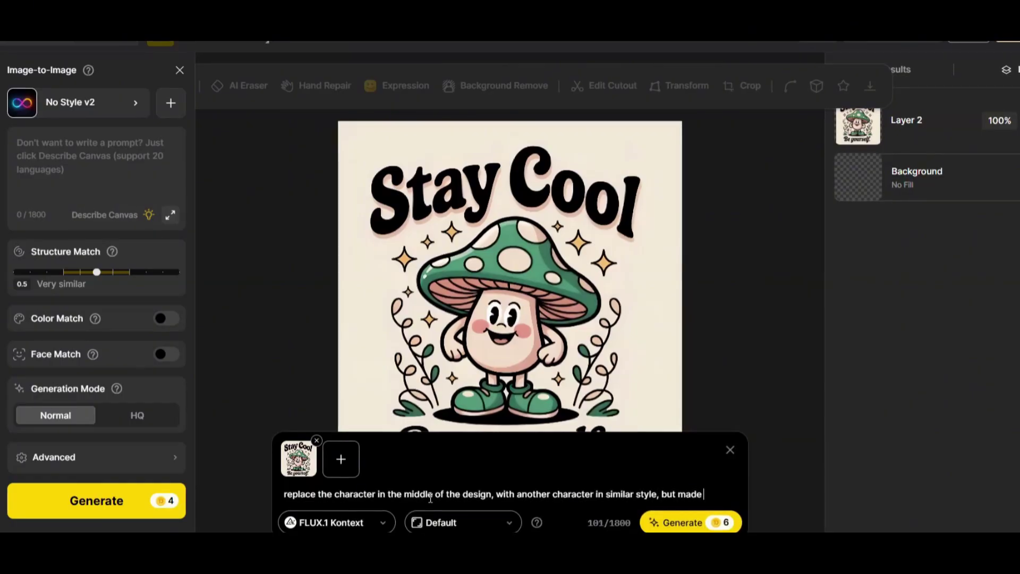
{"action": "type", "text": " of a pinapple."}
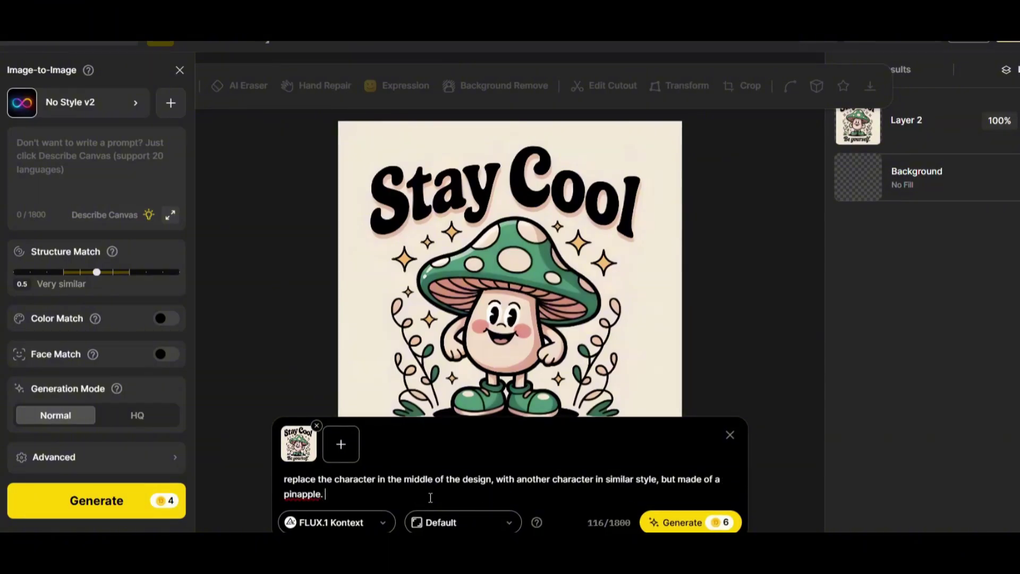
{"action": "left_click", "coordinate": [297, 494]}
Step: Correct the spelling of pineapple and add that it is cute and has similar hands and legs in the same style
{"action": "type", "text": "e. Make su"}
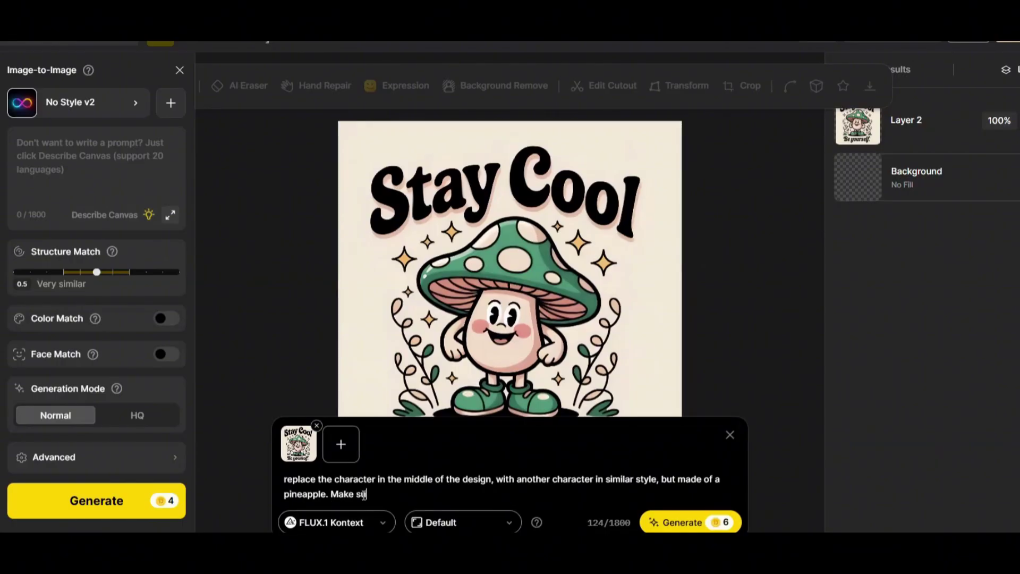
{"action": "type", "text": "re to show th"}
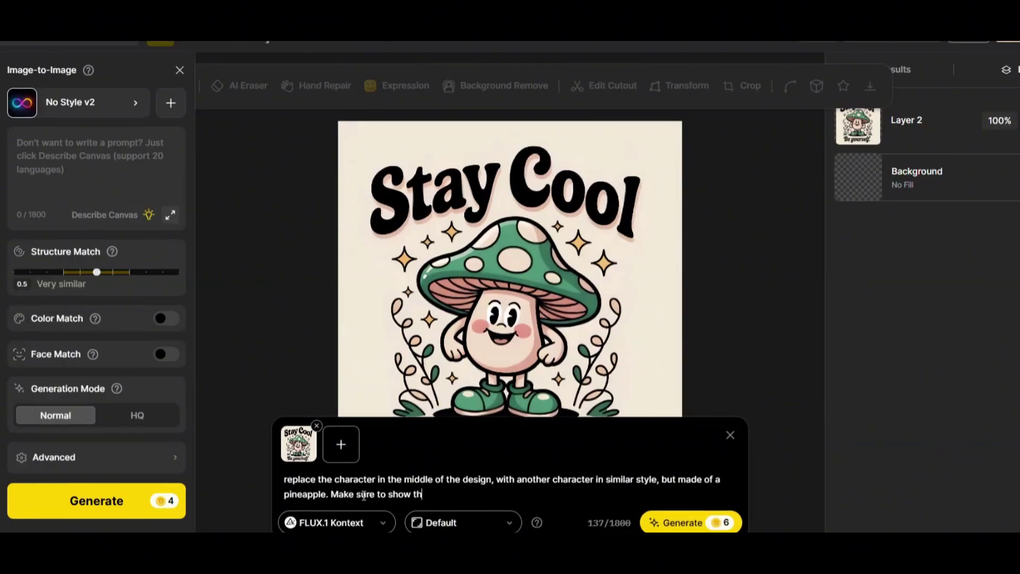
{"action": "type", "text": "e pl"}
{"action": "key", "text": "BackSpace"}
{"action": "key", "text": "BackSpace"}
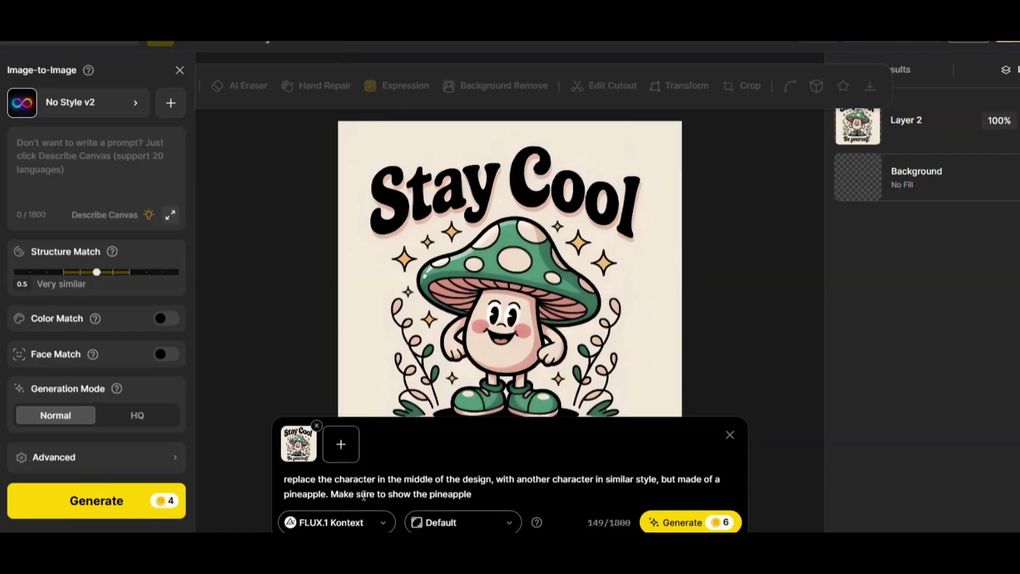
{"action": "type", "text": "cute and has sim"}
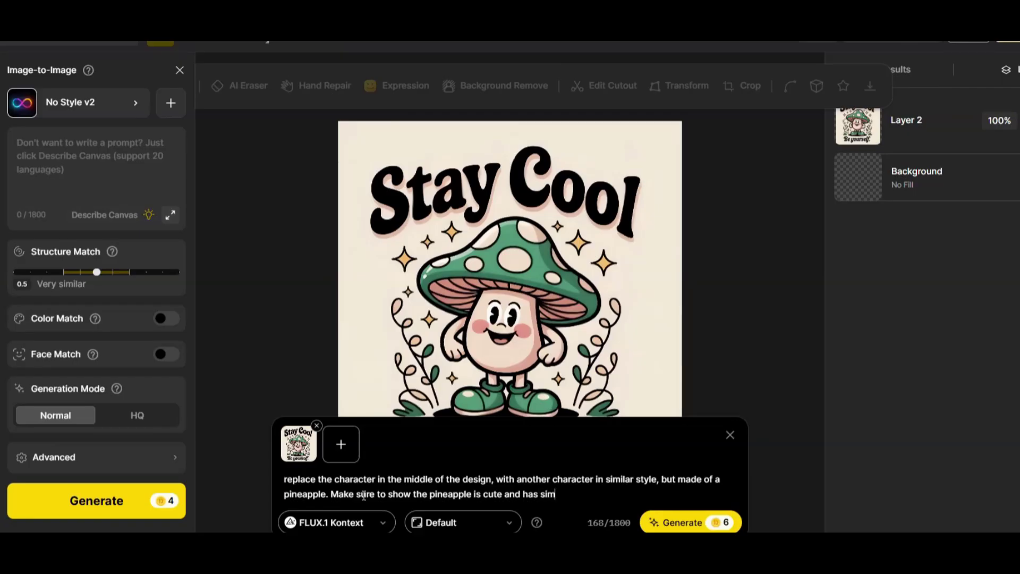
{"action": "type", "text": "ilar hands and legs in "}
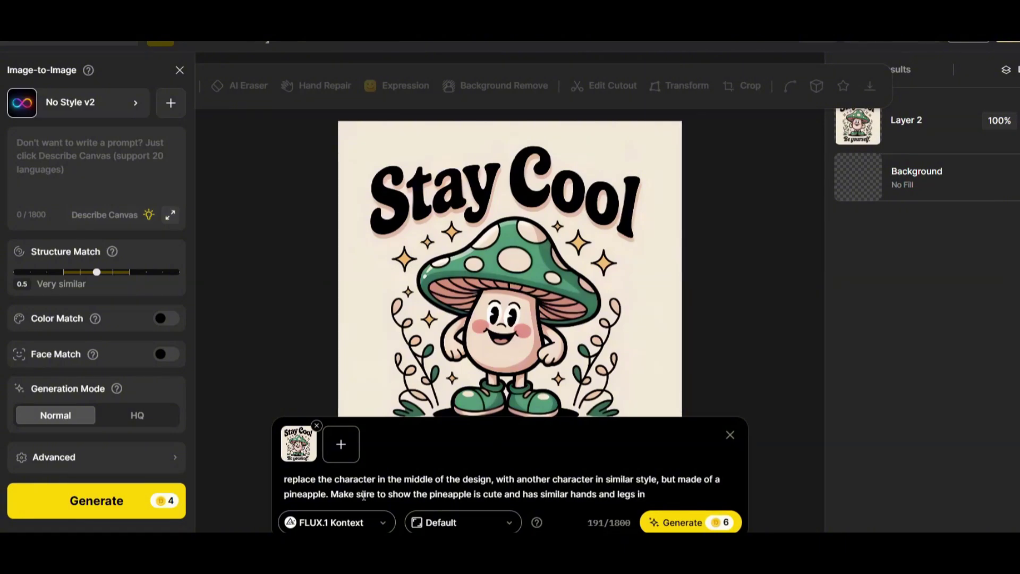
{"action": "type", "text": "the same style. Ch"}
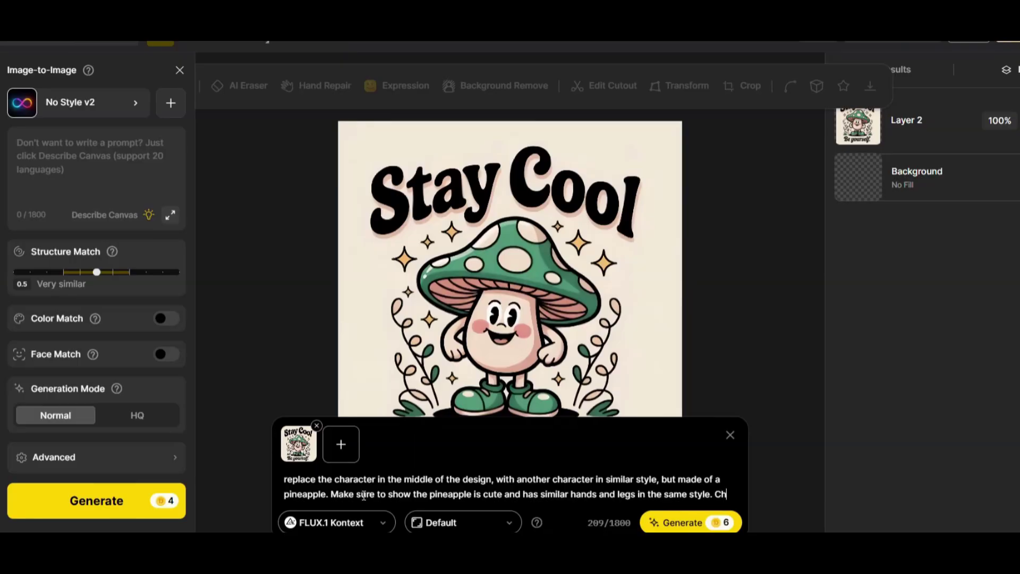
Step: Finish the prompt with changing the colors if needed while keeping all the text of the design as is, and generate the design
{"action": "type", "text": "ang"}
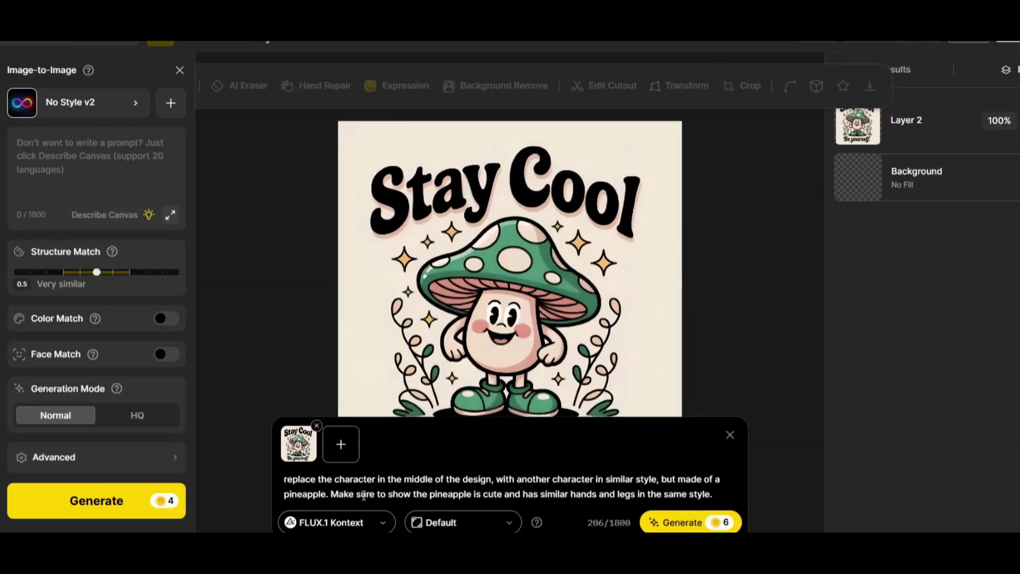
{"action": "type", "text": "Change the colors "}
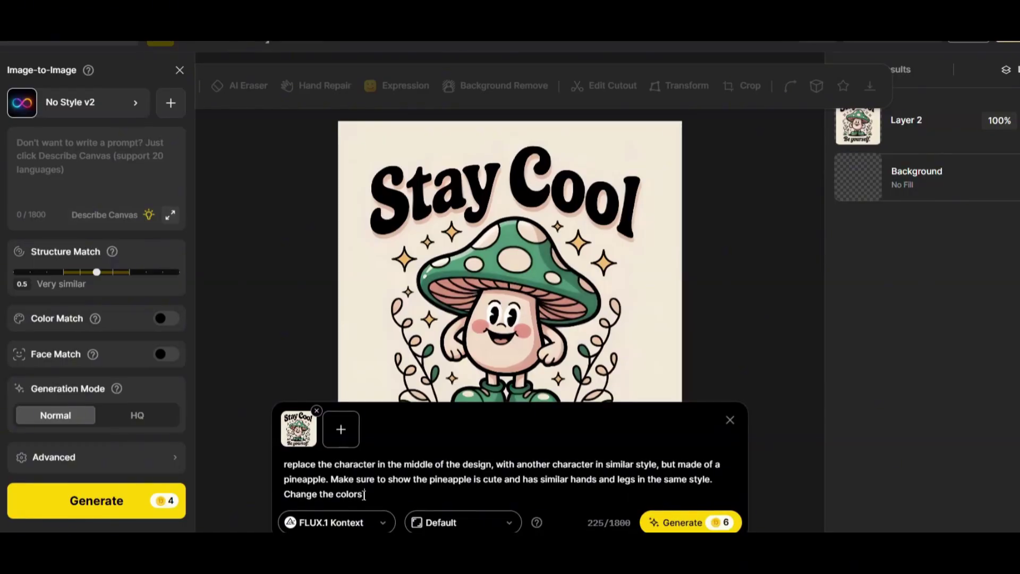
{"action": "type", "text": "if needed, while keep all the tex"}
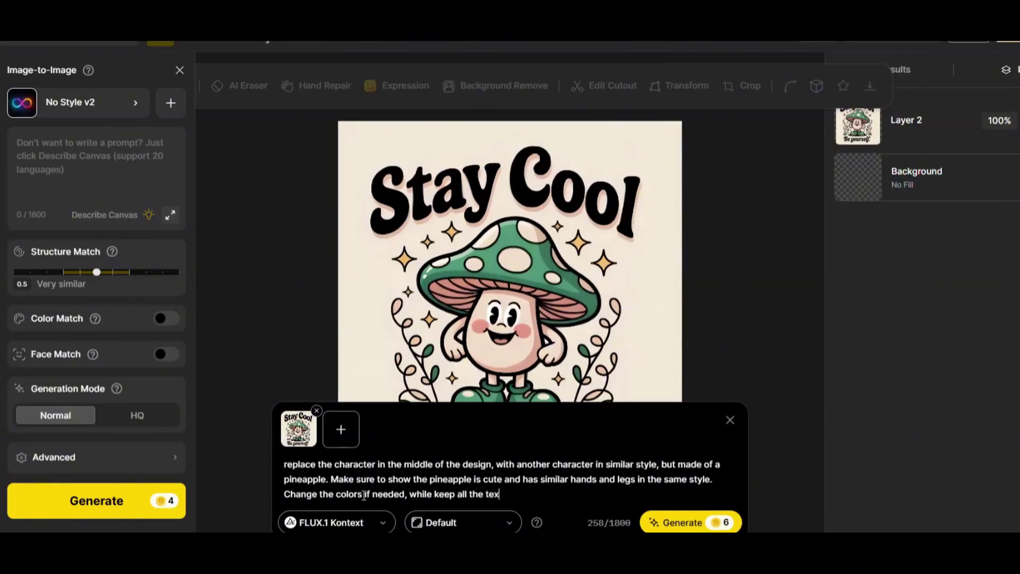
{"action": "type", "text": "t of the d"}
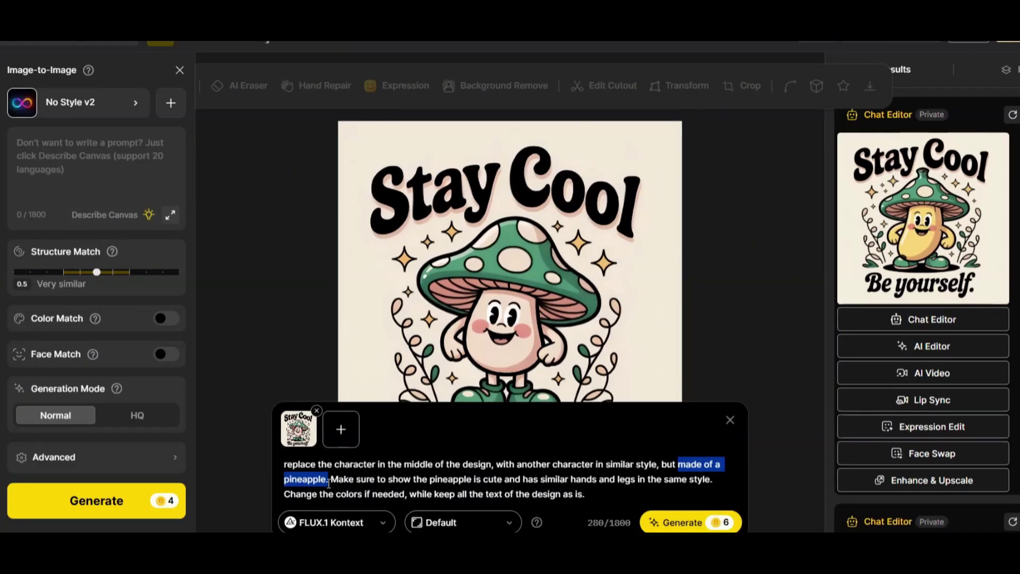
Step: Reword the prompt for a cute cat instead of a pineapple, then generate the design and place it on the canvas
{"action": "type", "text": "as a cu"}
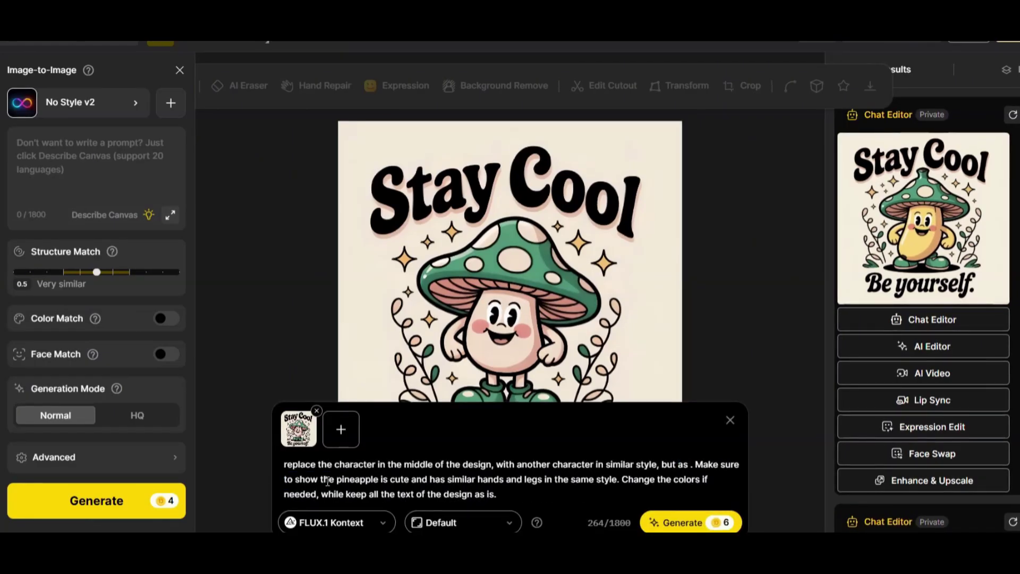
{"action": "type", "text": "te cat."}
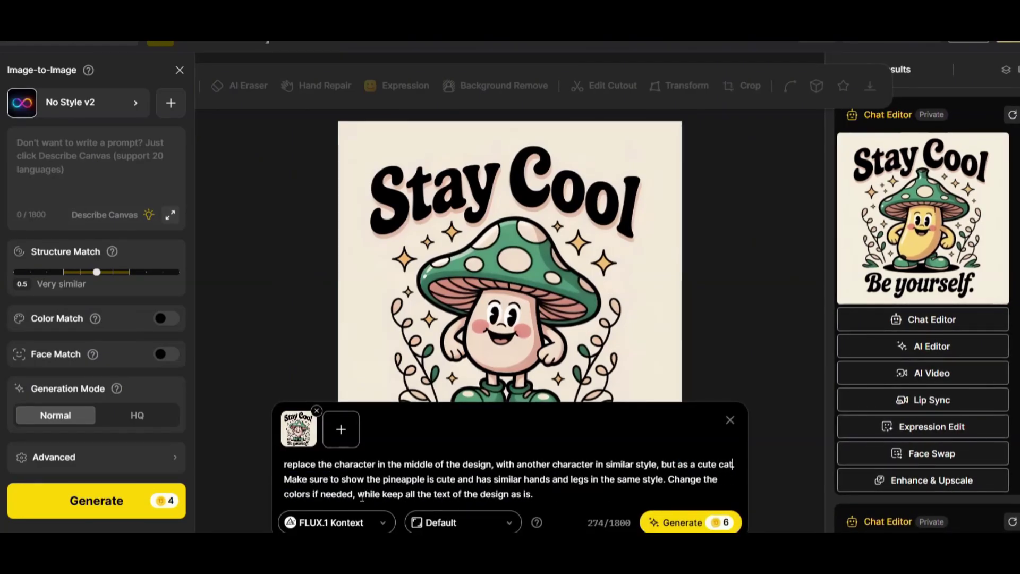
{"action": "double_click", "coordinate": [404, 480]}
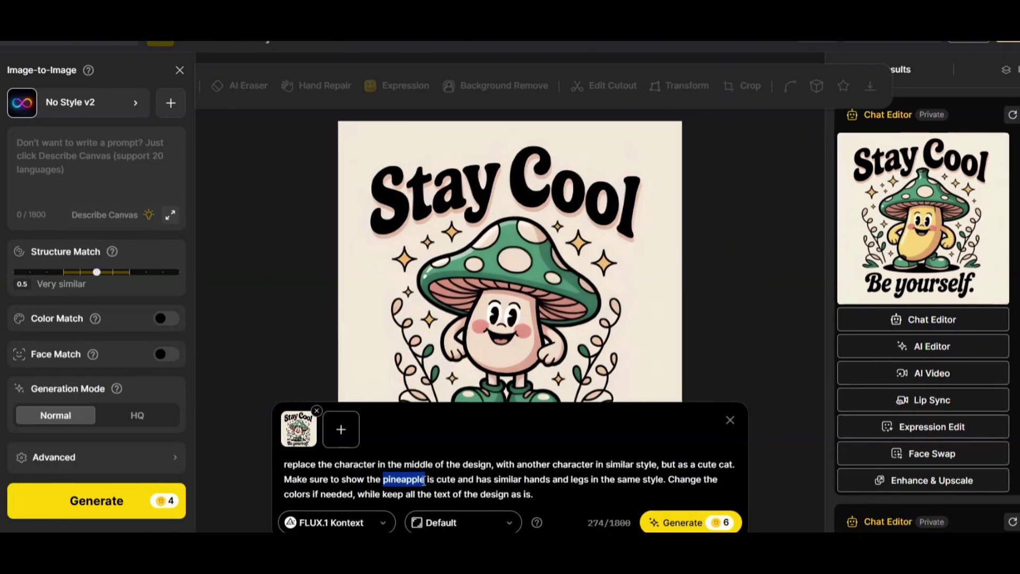
{"action": "type", "text": "cat"}
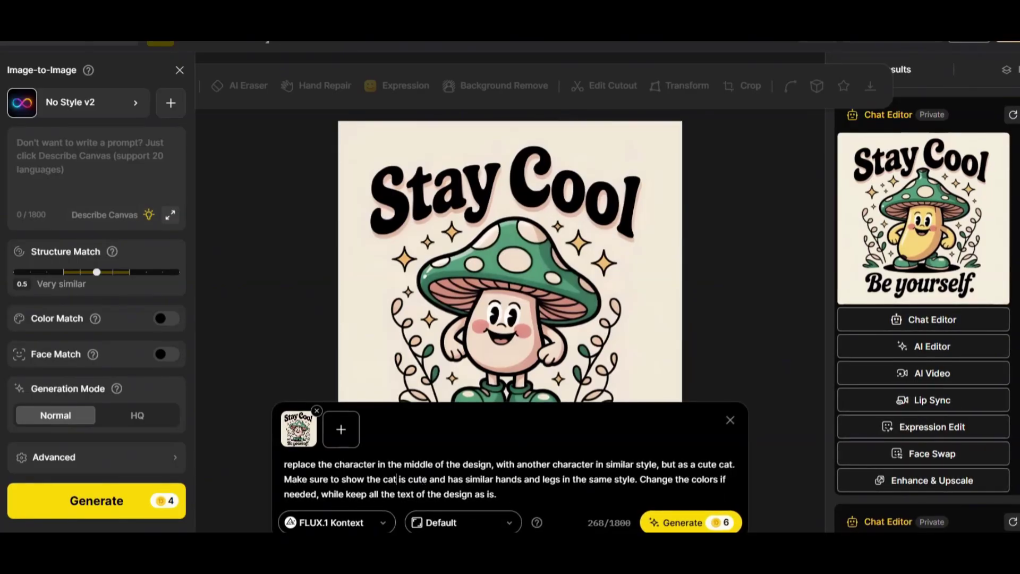
{"action": "left_click", "coordinate": [664, 522]}
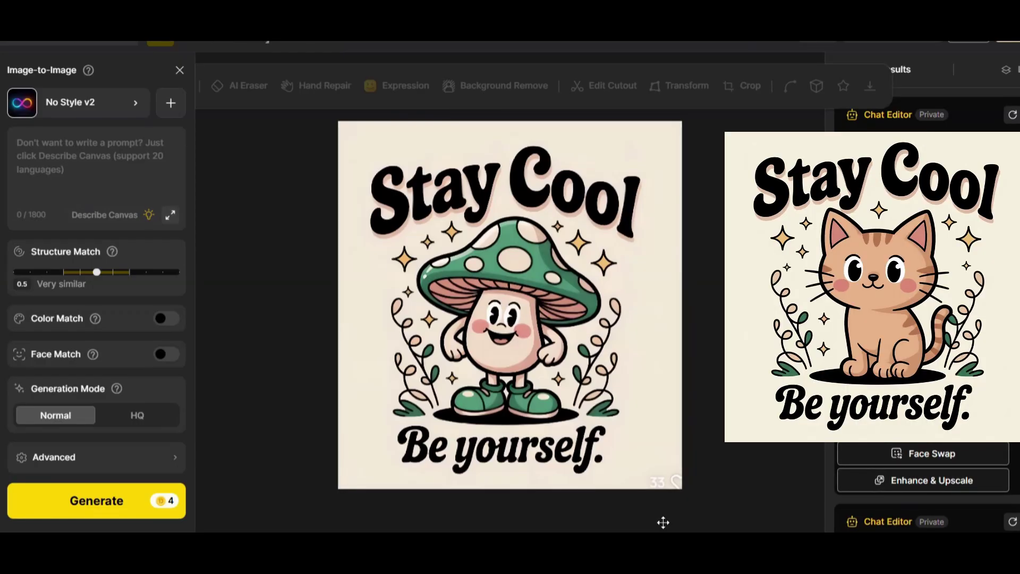
{"action": "left_click", "coordinate": [767, 450]}
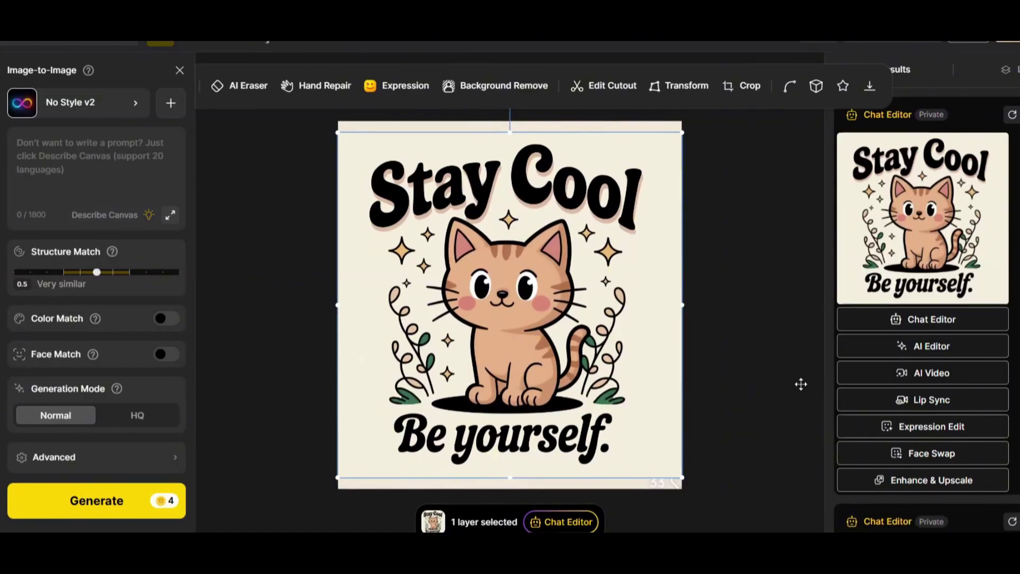
Step: Open Chat Editor for the cat design, replace the cat in the prompt with a crocodile, and generate that version onto the canvas
{"action": "scroll", "coordinate": [945, 248], "scroll_direction": "down", "scroll_amount": 4}
{"action": "scroll", "coordinate": [946, 248], "scroll_direction": "up", "scroll_amount": 4}
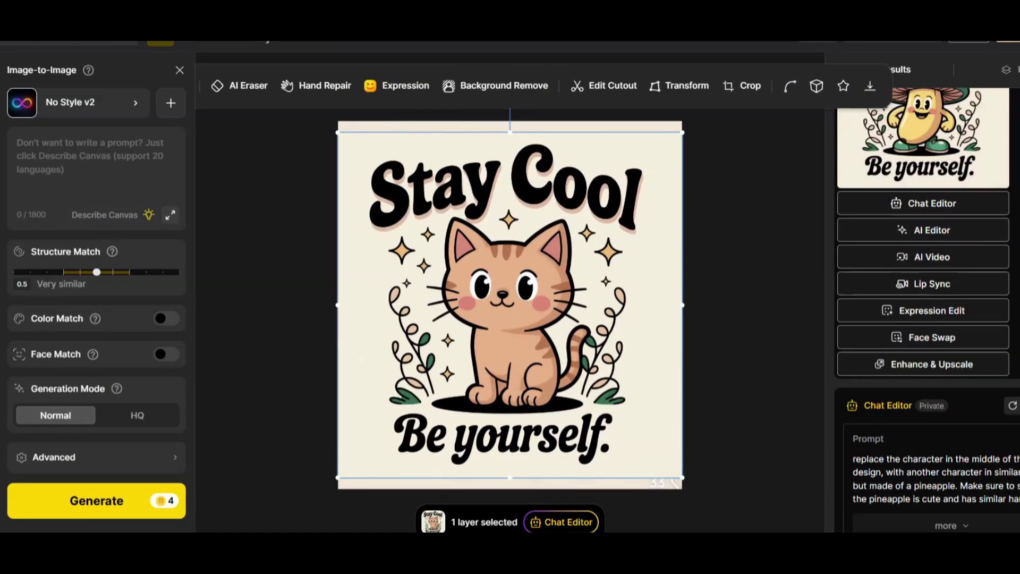
{"action": "mouse_move", "coordinate": [945, 248]}
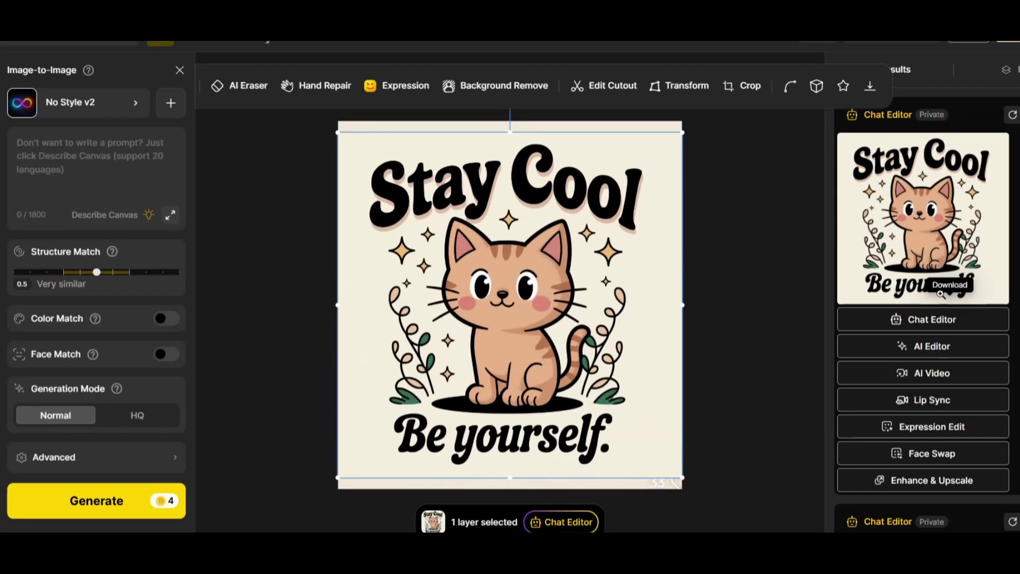
{"action": "left_click", "coordinate": [932, 319]}
{"action": "double_click", "coordinate": [726, 464]}
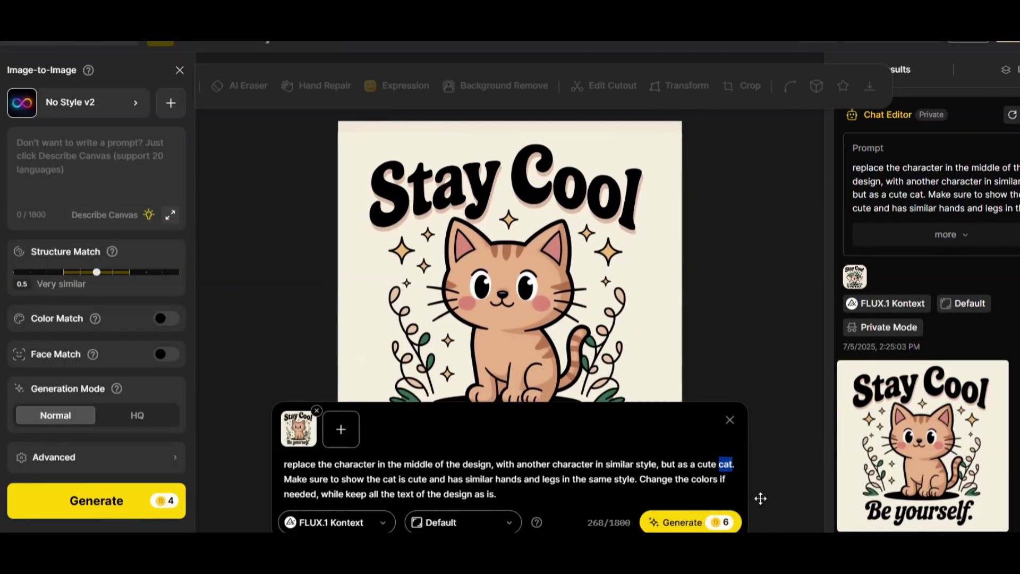
{"action": "type", "text": "crocho"}
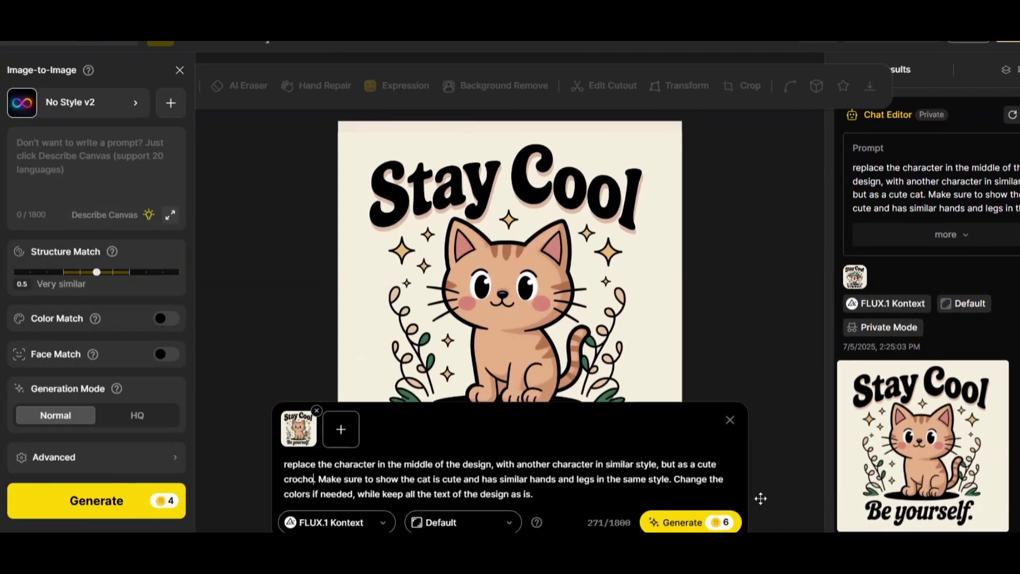
{"action": "key", "text": "BackSpace"}
{"action": "key", "text": "BackSpace"}
{"action": "type", "text": "odile"}
{"action": "double_click", "coordinate": [433, 479]}
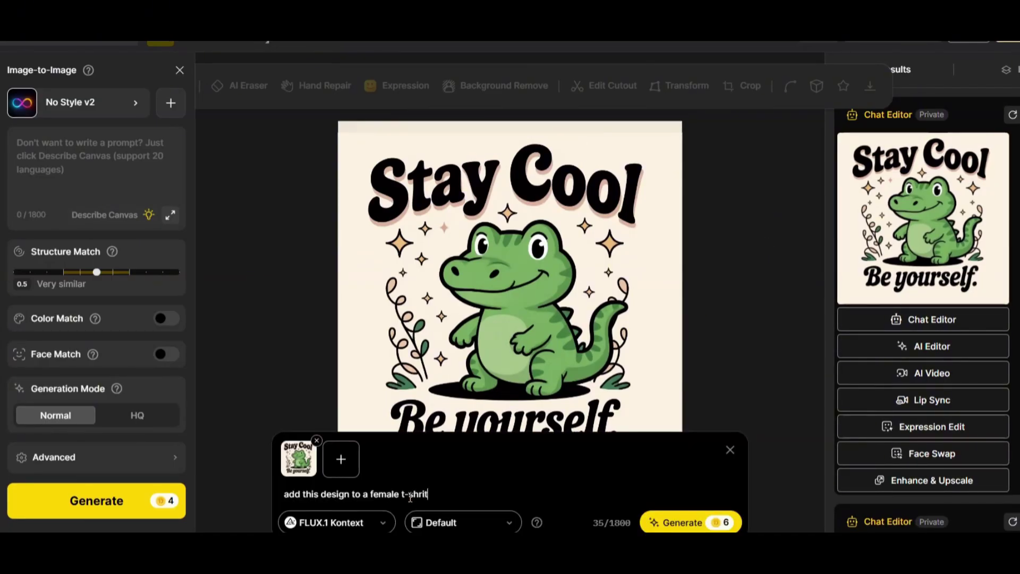
Step: Correct the misspelled ending so the prompt asks to add this design to a female white t-shirt mockup
{"action": "key", "text": "BackSpace"}
{"action": "key", "text": "BackSpace"}
{"action": "key", "text": "BackSpace"}
{"action": "key", "text": "BackSpace"}
{"action": "key", "text": "BackSpace"}
{"action": "key", "text": "BackSpace"}
{"action": "key", "text": "BackSpace"}
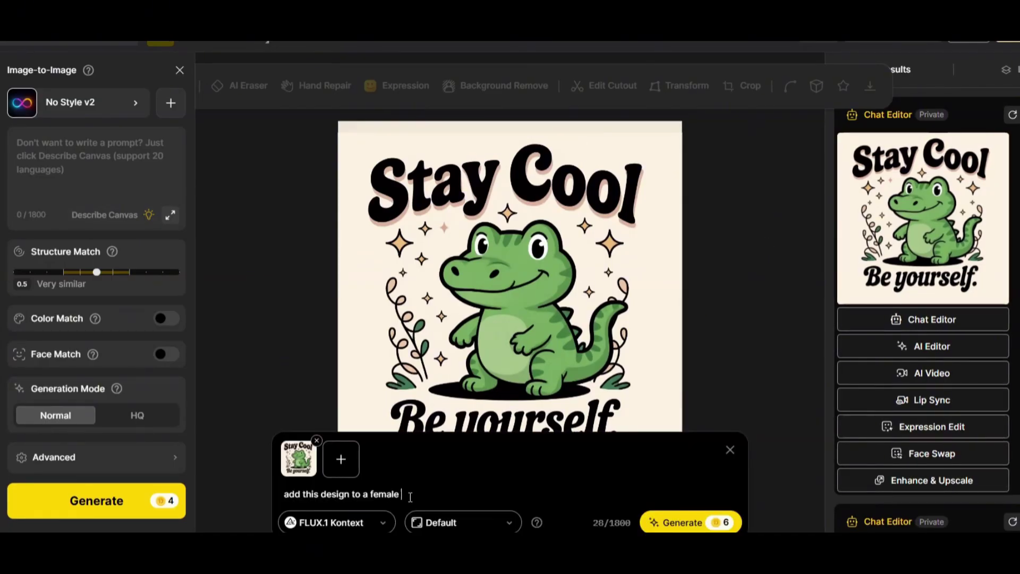
{"action": "type", "text": "white t--shirt mockup, "}
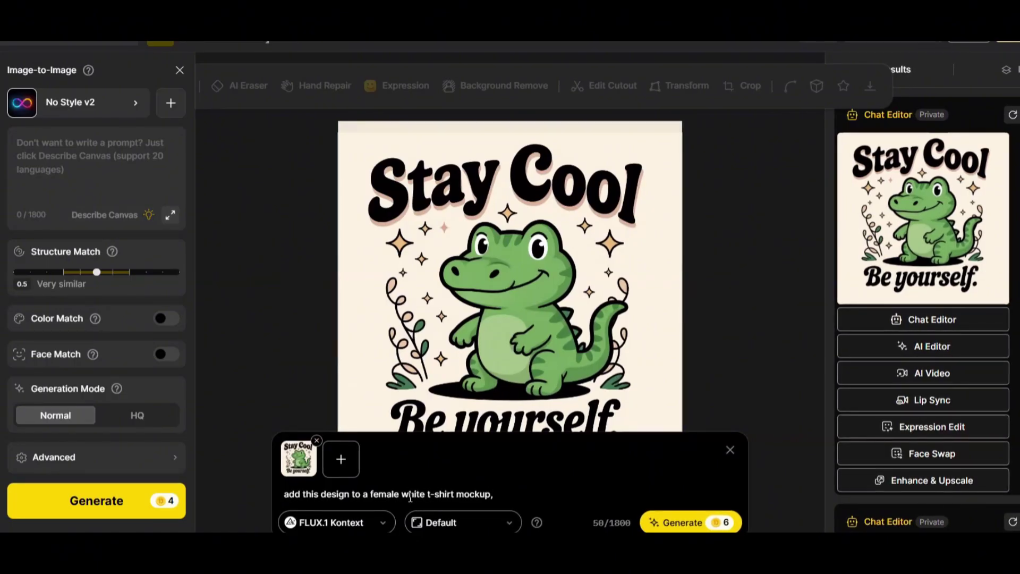
Step: Specify a female model in the prompt, add that the model is standing outdoors in a park, and generate the mockup
{"action": "type", "text": "while"}
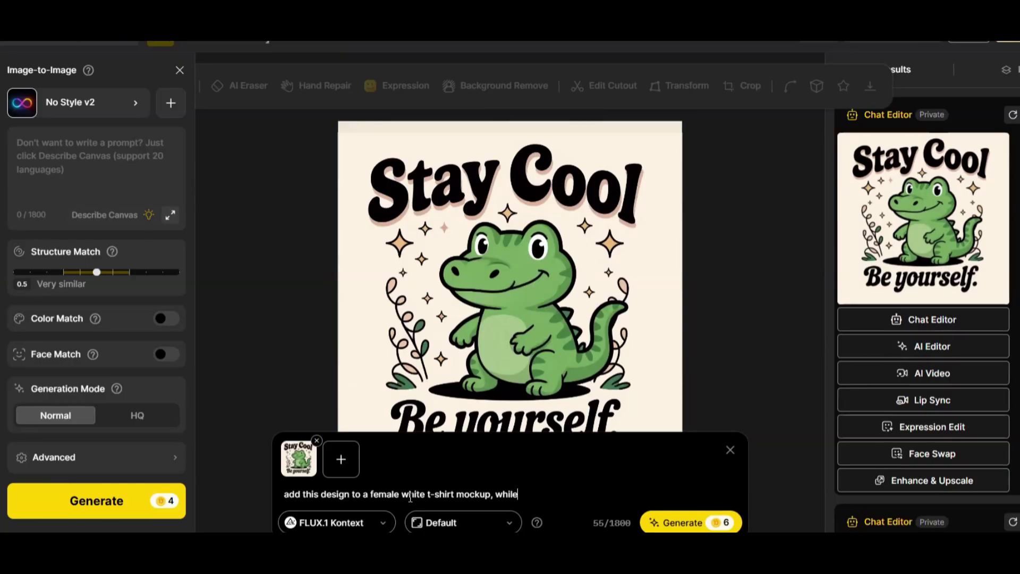
{"action": "type", "text": " the model"}
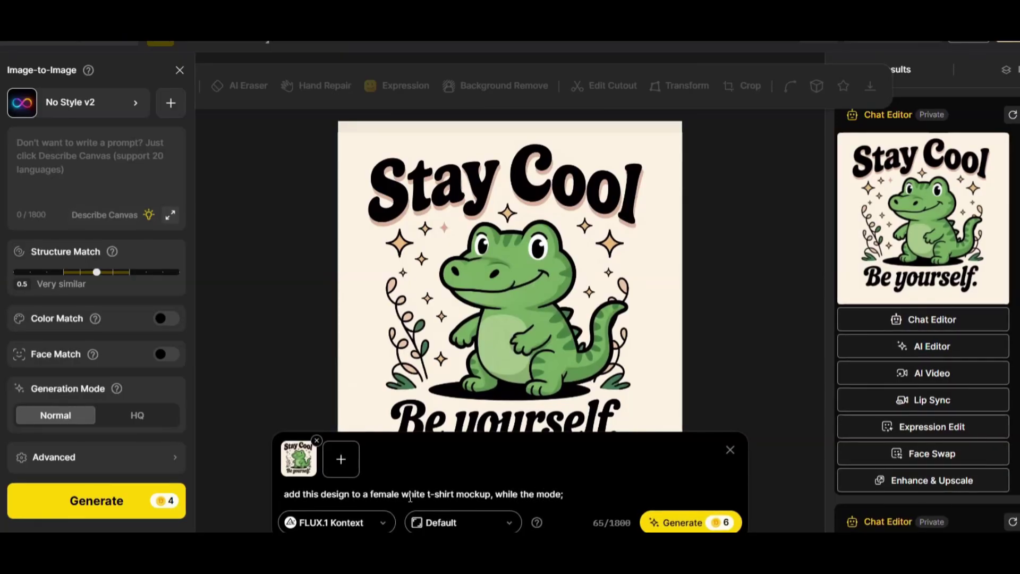
{"action": "type", "text": "model "}
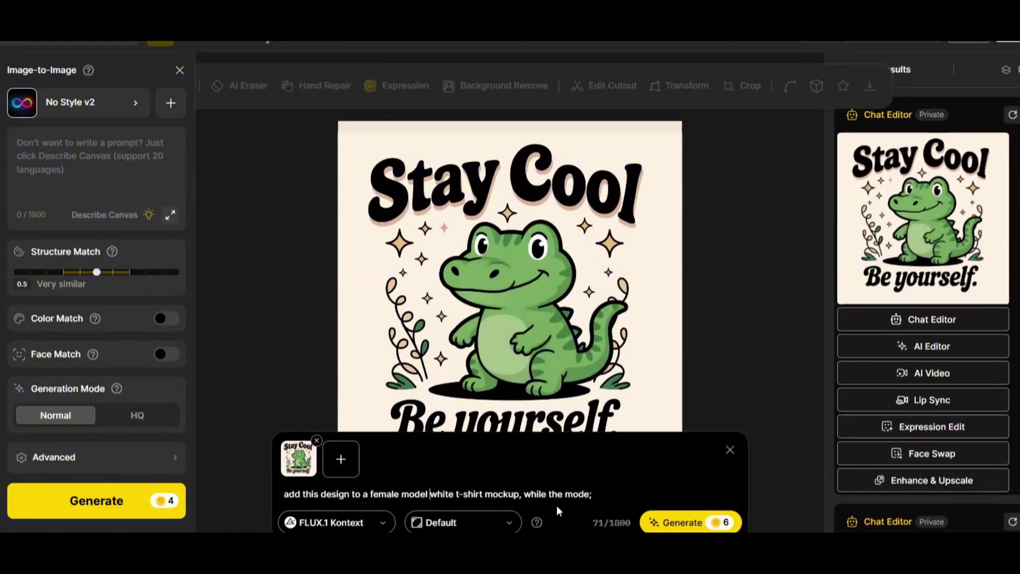
{"action": "type", "text": " is standing out"}
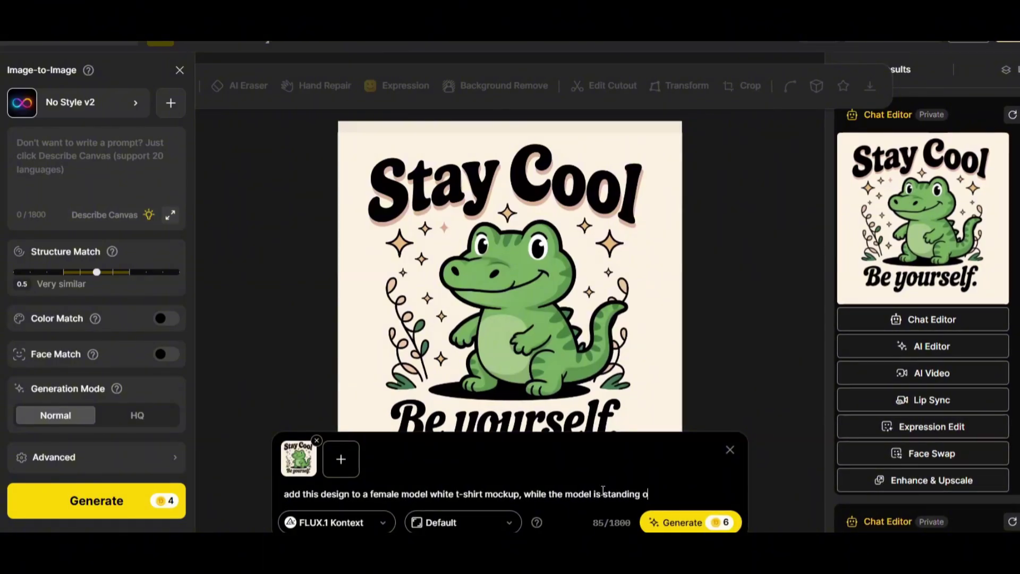
{"action": "type", "text": "doors in a park"}
{"action": "key", "text": "Return"}
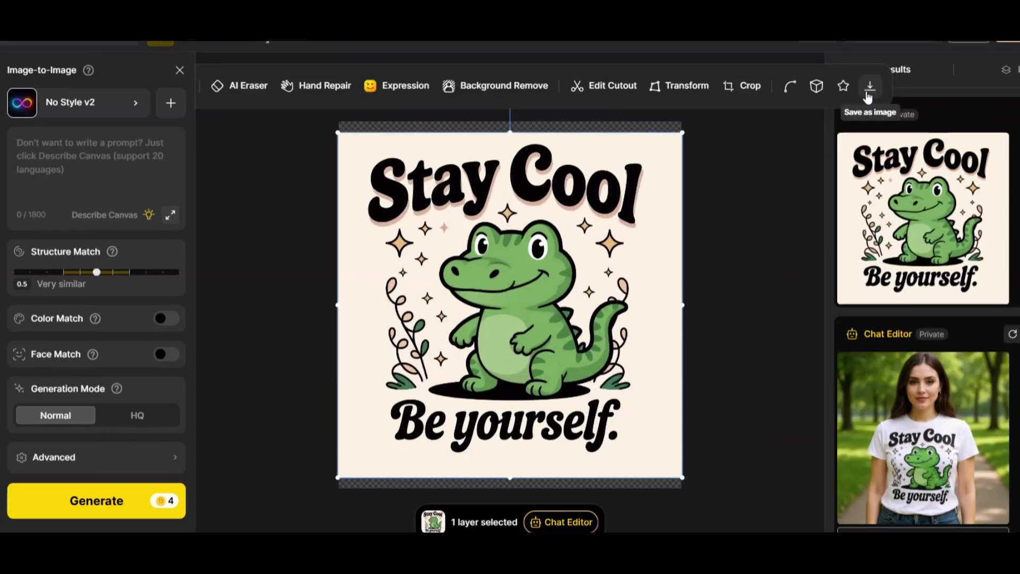
Step: Download the selected crocodile design as an SVG file and open it in Illustrator
{"action": "left_click", "coordinate": [868, 86]}
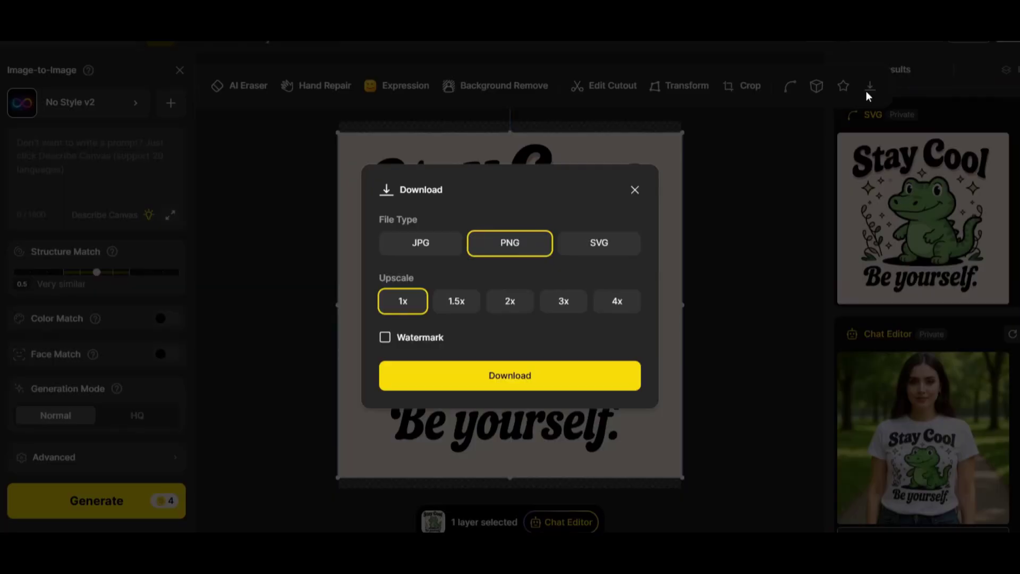
{"action": "left_click", "coordinate": [602, 247]}
{"action": "left_click", "coordinate": [534, 359]}
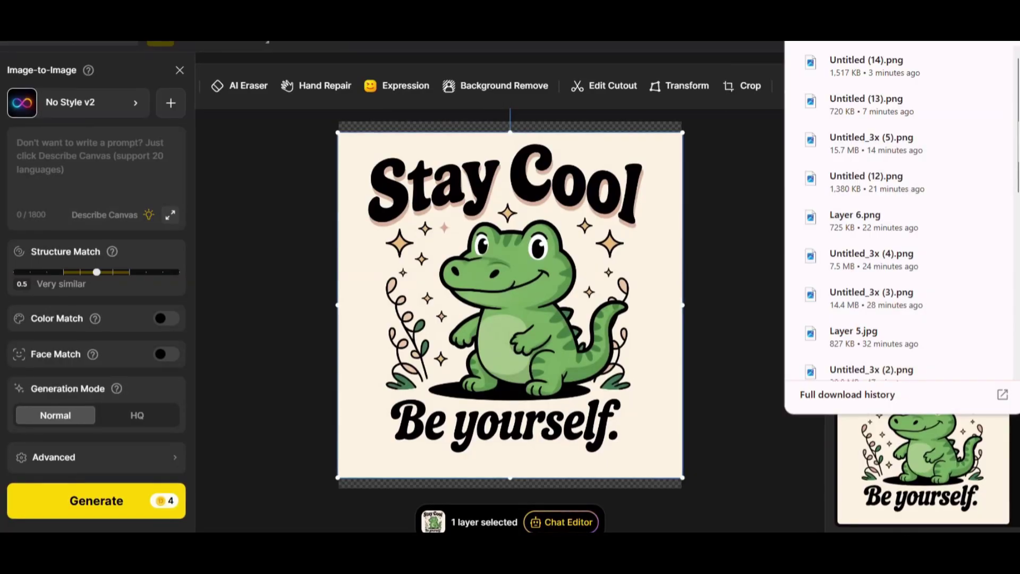
{"action": "left_click", "coordinate": [717, 205]}
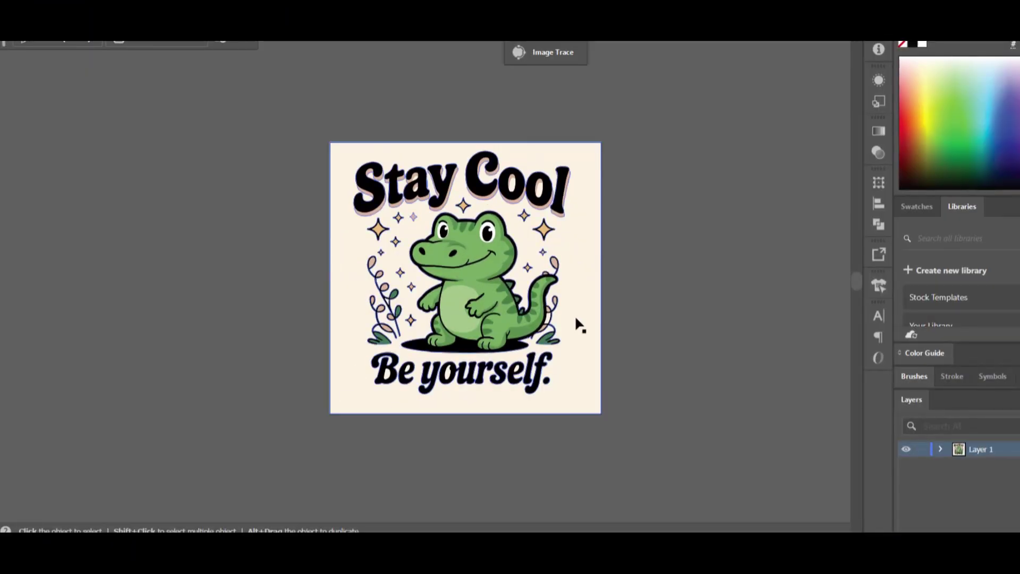
Step: Select the whole crocodile design and move it off the artboard onto the empty area to its left
{"action": "key", "text": "a"}
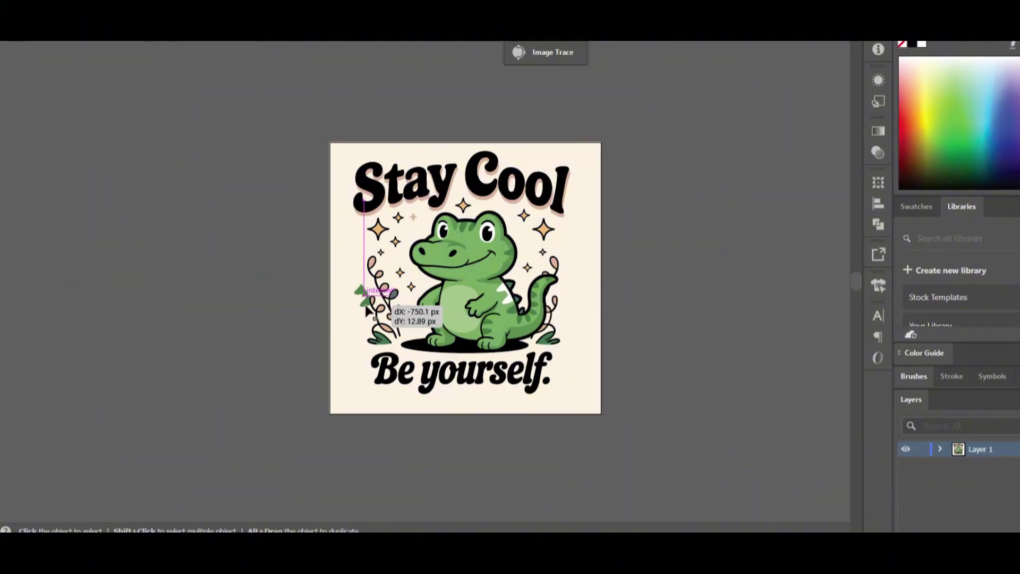
{"action": "key", "text": "v"}
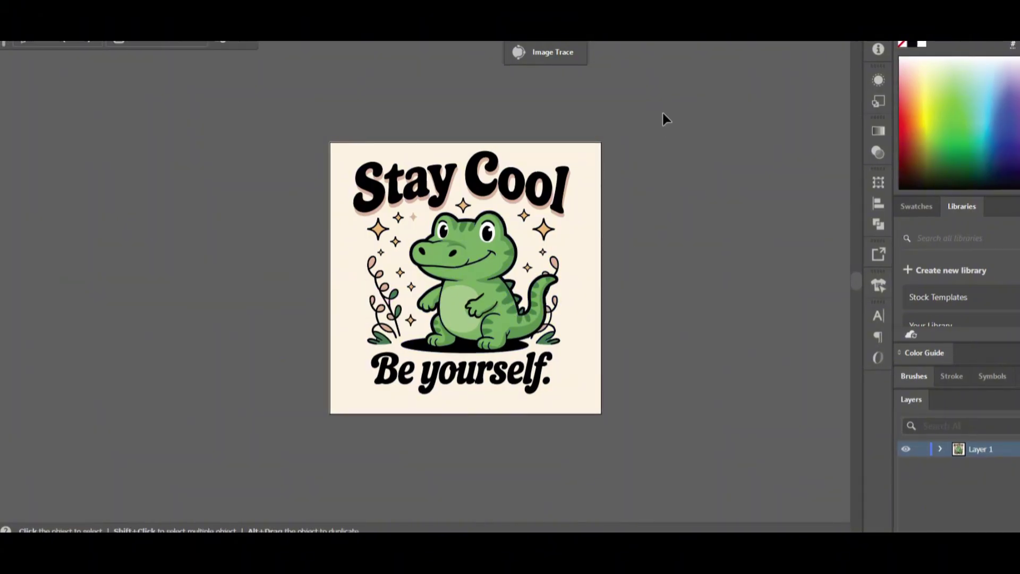
{"action": "left_click", "coordinate": [457, 287]}
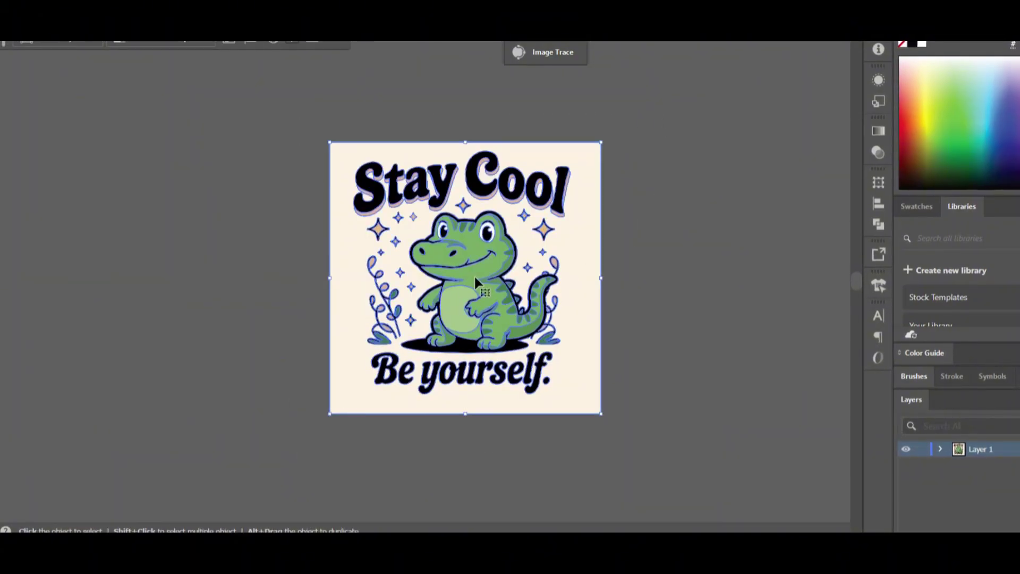
{"action": "left_click_drag", "start_coordinate": [458, 287], "coordinate": [165, 287]}
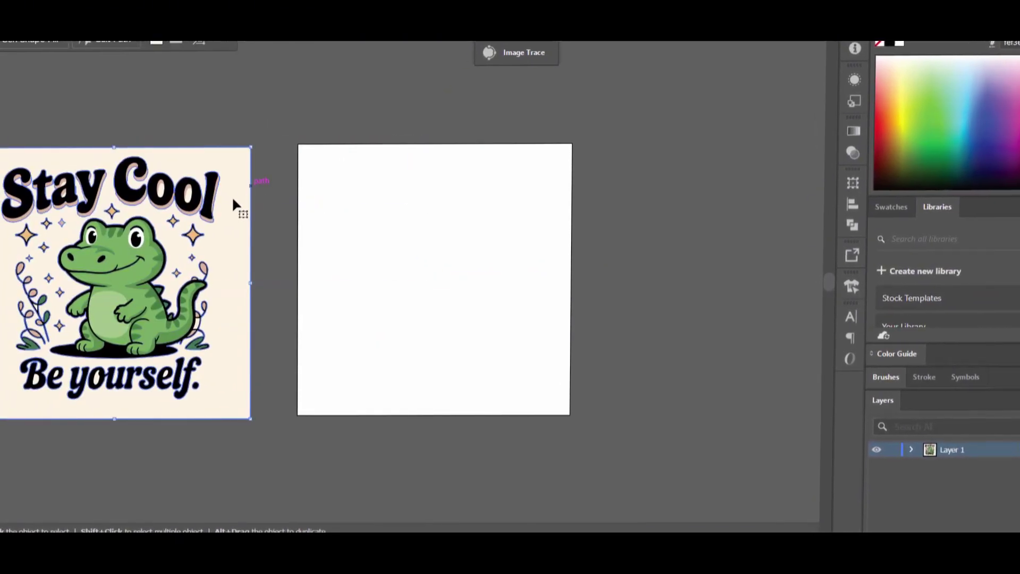
Step: Separate the cream background from the design's compound path and remove it
{"action": "right_click", "coordinate": [235, 202]}
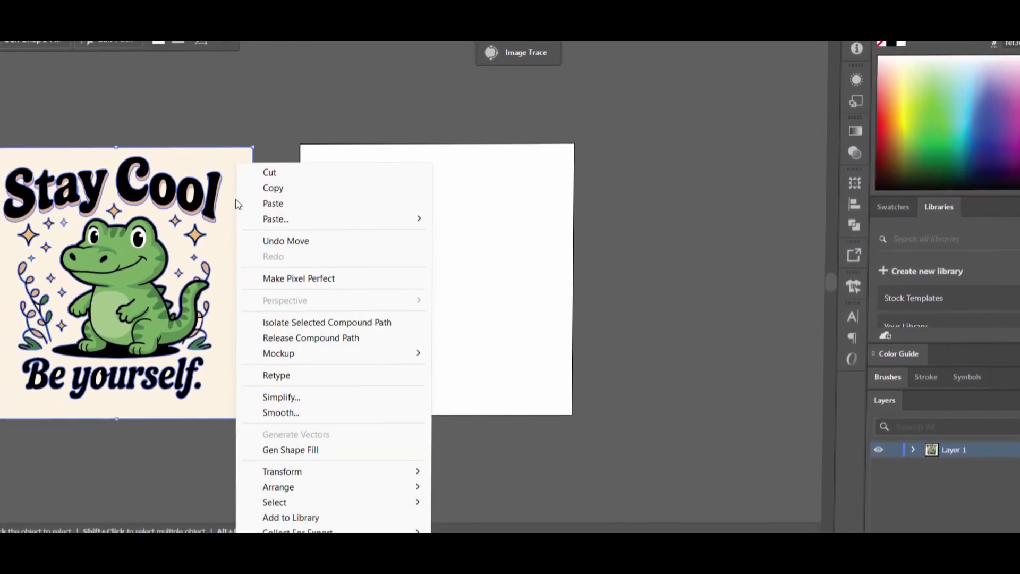
{"action": "left_click", "coordinate": [186, 441]}
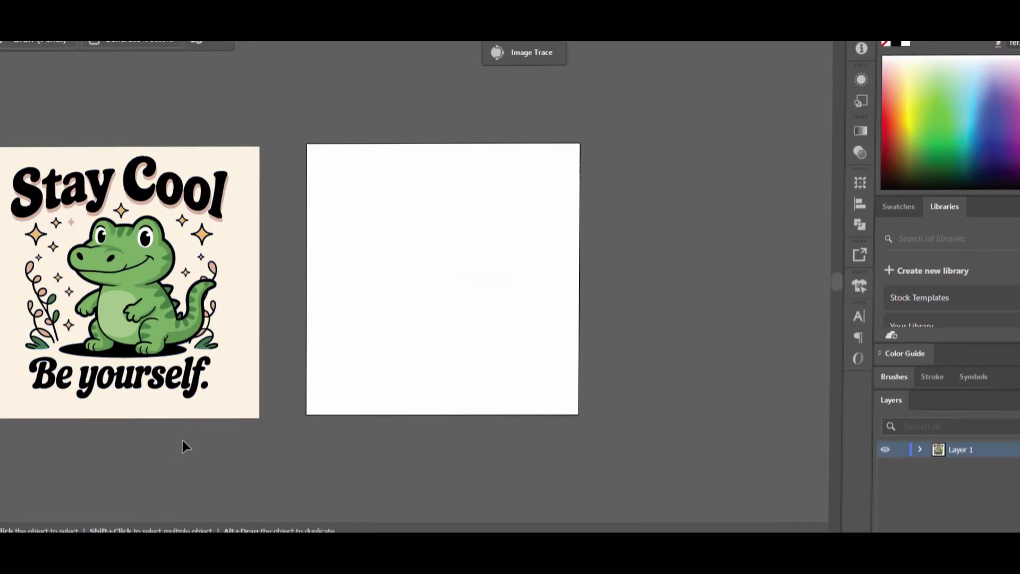
{"action": "right_click", "coordinate": [246, 263]}
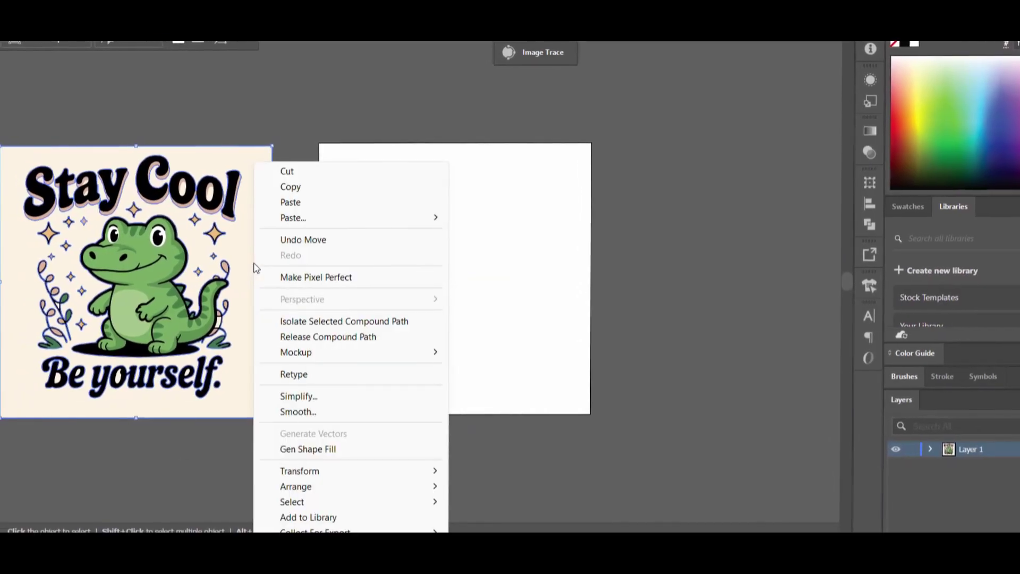
{"action": "left_click", "coordinate": [319, 321]}
{"action": "left_click_drag", "start_coordinate": [282, 269], "coordinate": [308, 391]}
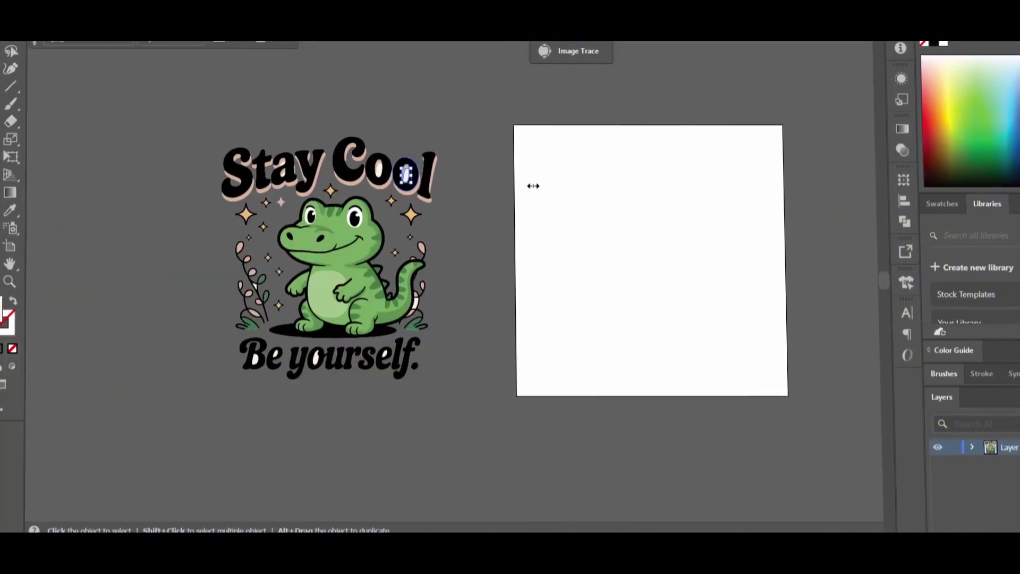
Step: Clear the leftover cream pieces from the letter openings in Stay Cool and Be yourself, and show the Pathfinder options
{"action": "left_click", "coordinate": [521, 215]}
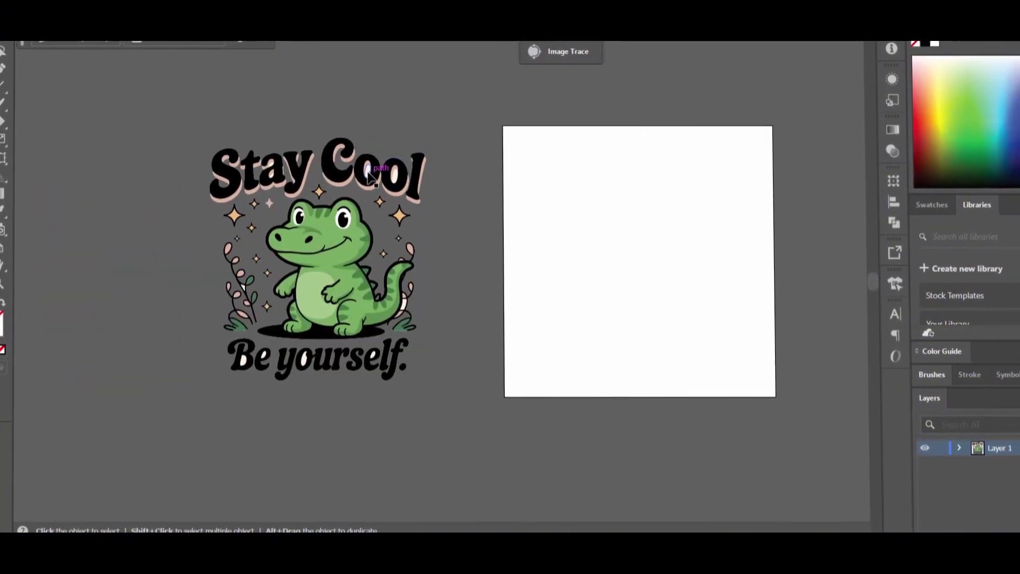
{"action": "scroll", "coordinate": [448, 181], "scroll_direction": "up", "scroll_amount": 2}
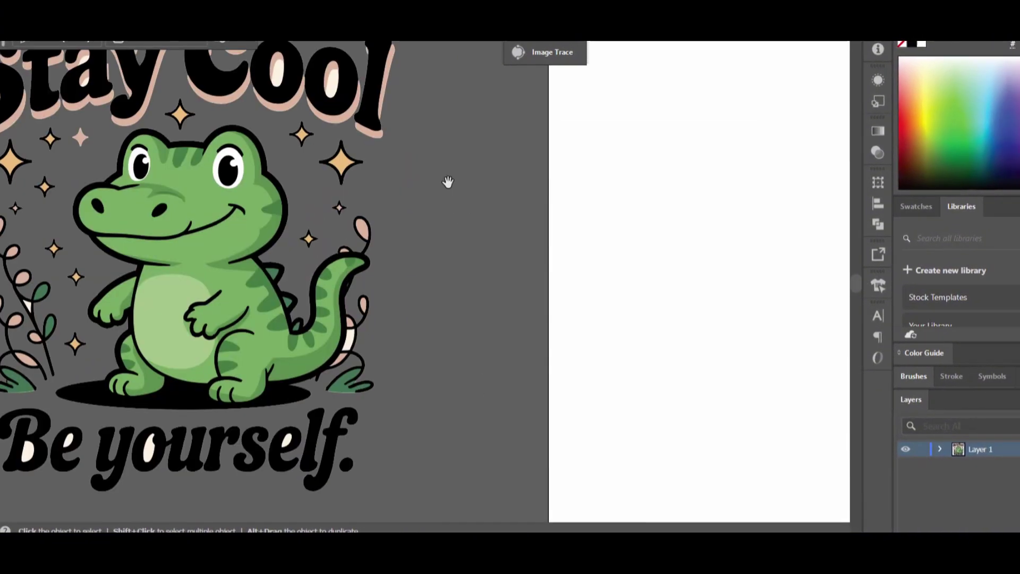
{"action": "scroll", "coordinate": [515, 213], "scroll_direction": "left", "scroll_amount": 3}
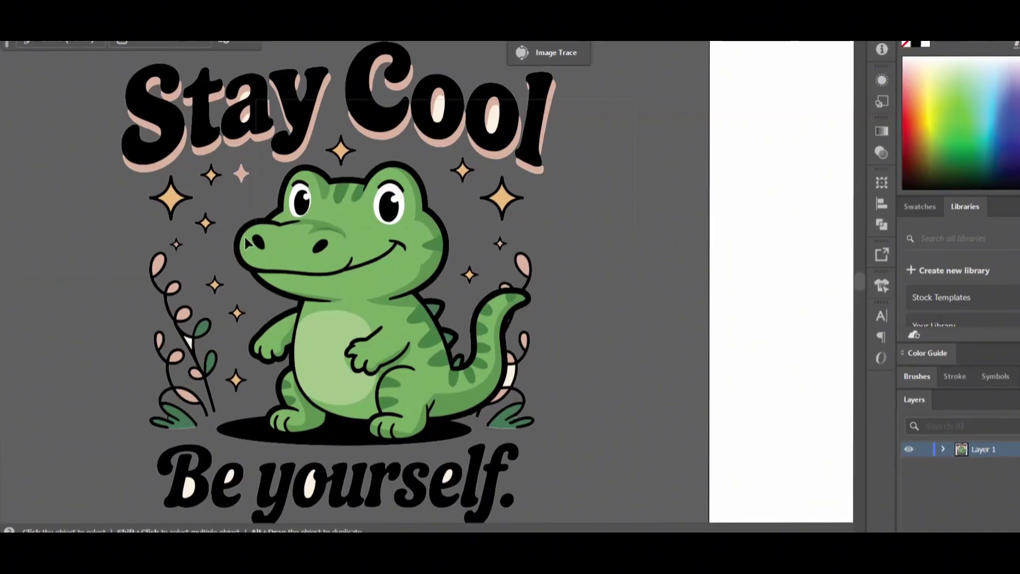
{"action": "key", "text": "ctrl+a"}
{"action": "left_click", "coordinate": [881, 225]}
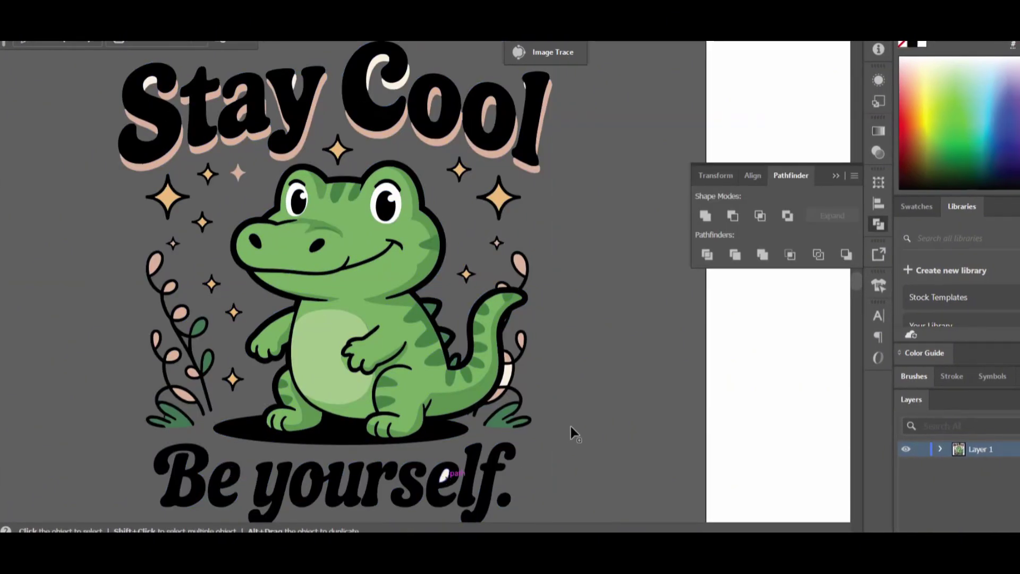
Step: Recolor the cream pieces in the letters C and S with the text's pink shadow color using the Eyedropper
{"action": "key", "text": "ctrl+minus"}
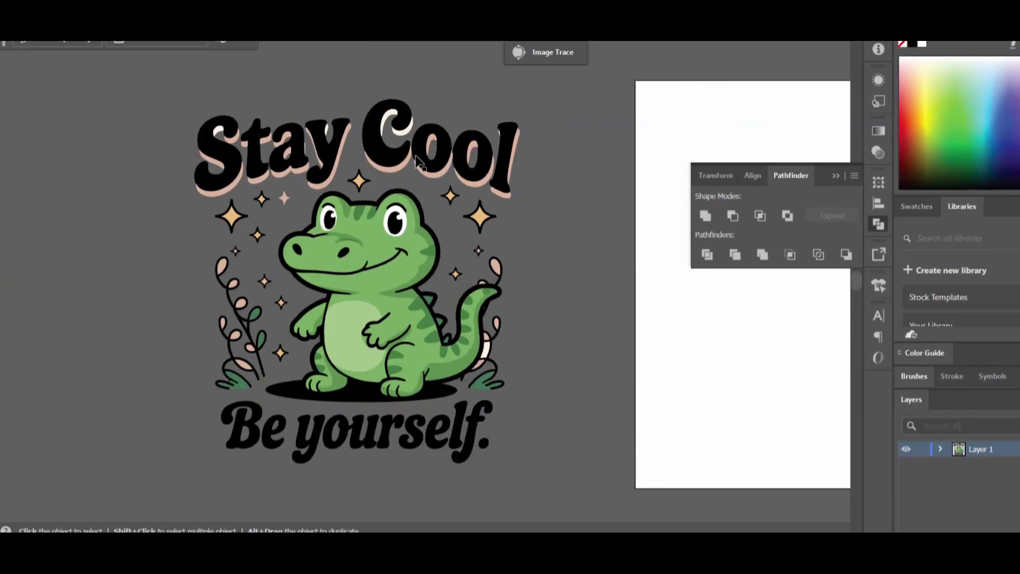
{"action": "left_click", "coordinate": [403, 133]}
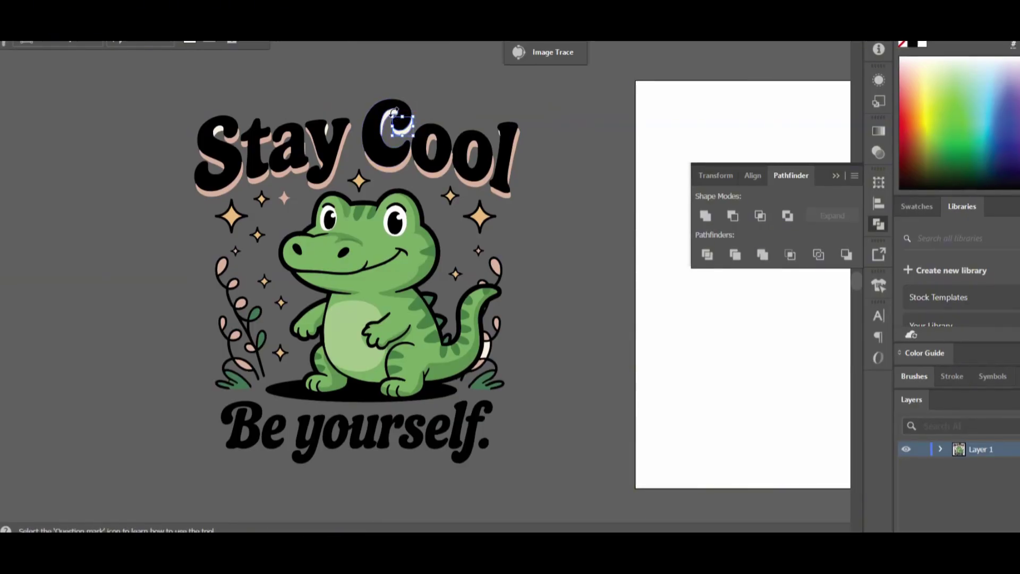
{"action": "left_click", "coordinate": [219, 133], "text": "shift"}
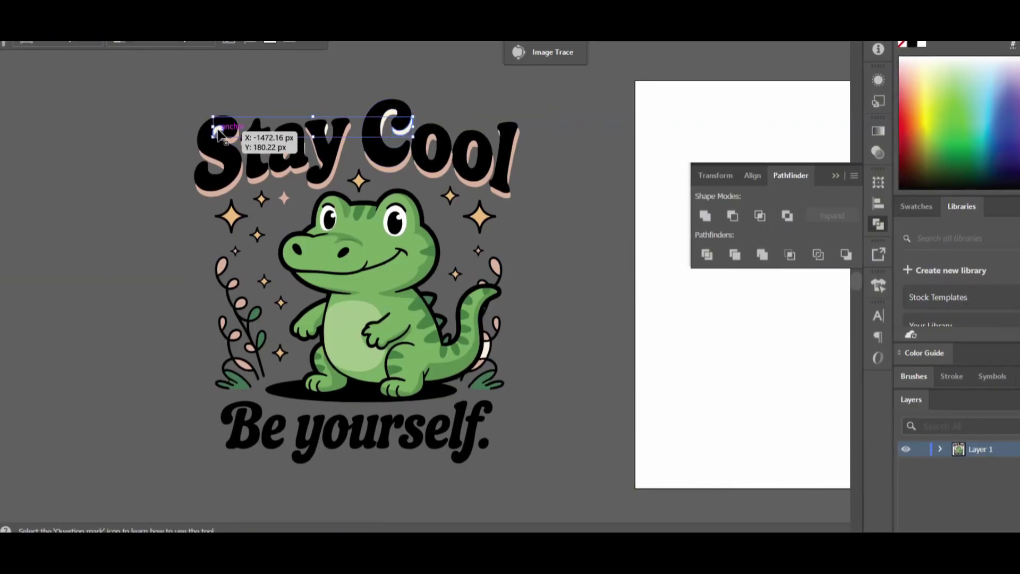
{"action": "key", "text": "i"}
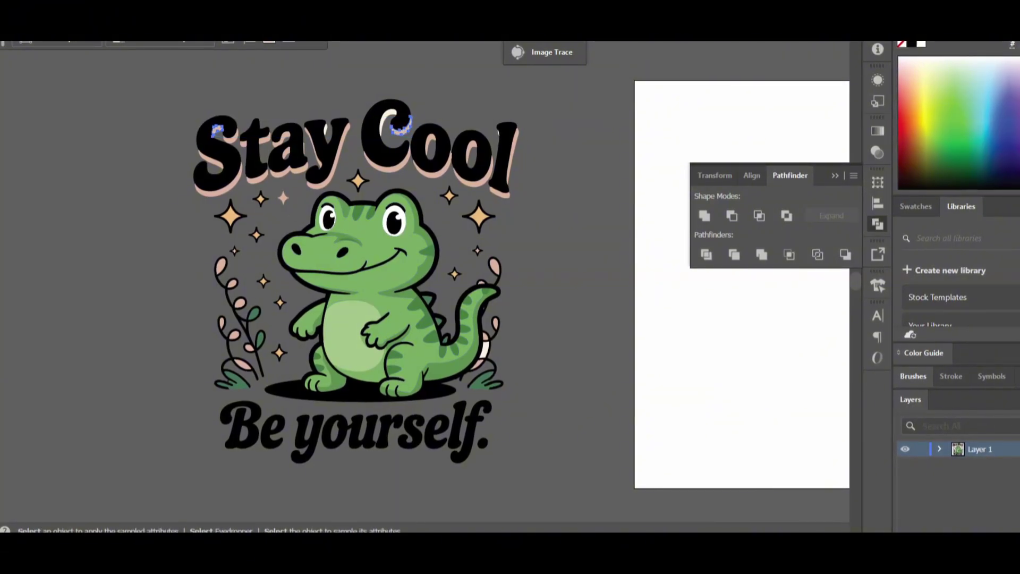
{"action": "key", "text": "v"}
{"action": "left_click", "coordinate": [27, 96]}
{"action": "left_click", "coordinate": [394, 124]}
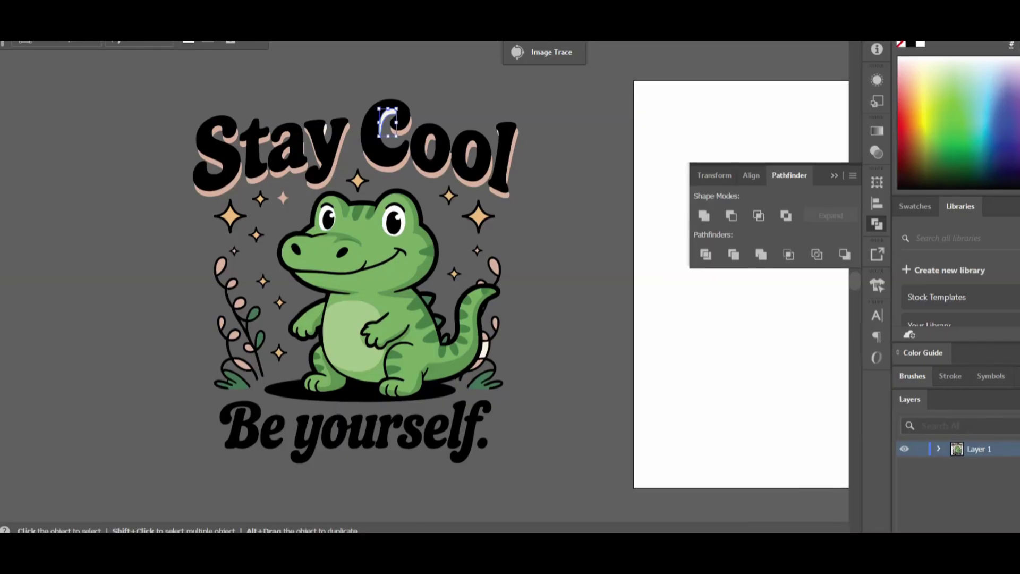
{"action": "key", "text": "i"}
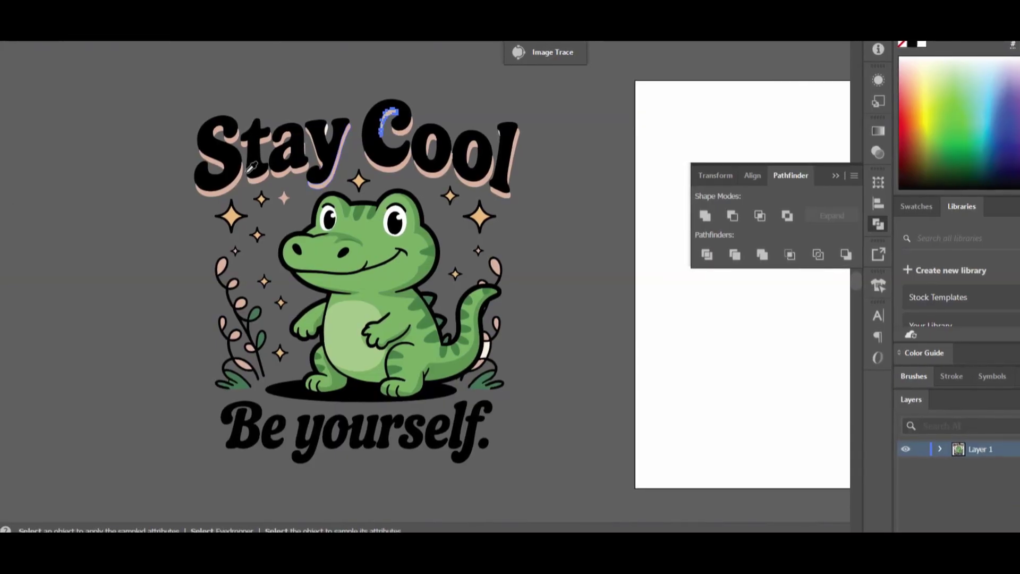
Step: Select the cream piece between the crocodile's tail and the flower branch for recoloring with the Eyedropper
{"action": "left_click", "coordinate": [485, 348]}
{"action": "key", "text": "a"}
{"action": "left_click", "coordinate": [493, 351]}
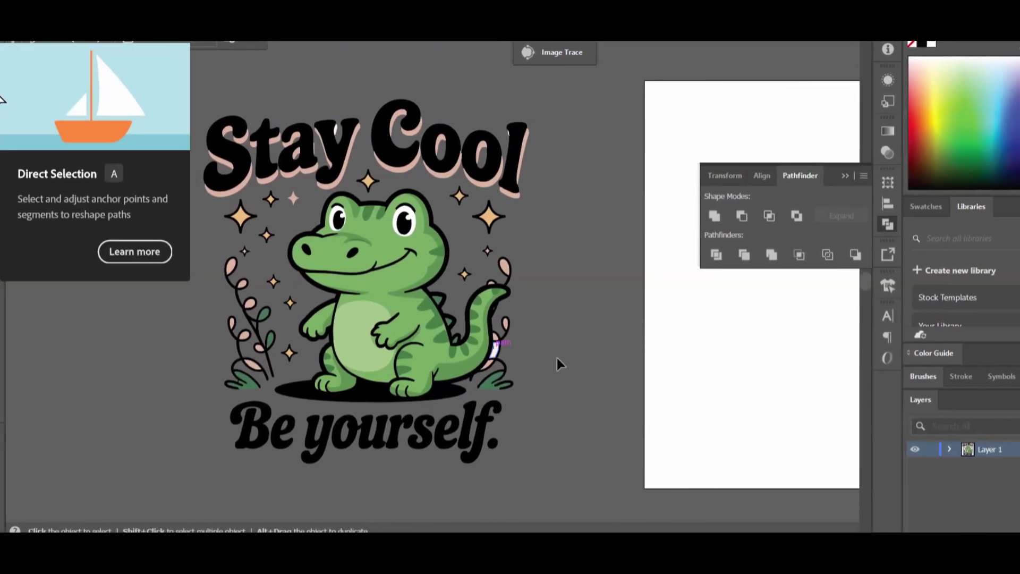
{"action": "key", "text": "i"}
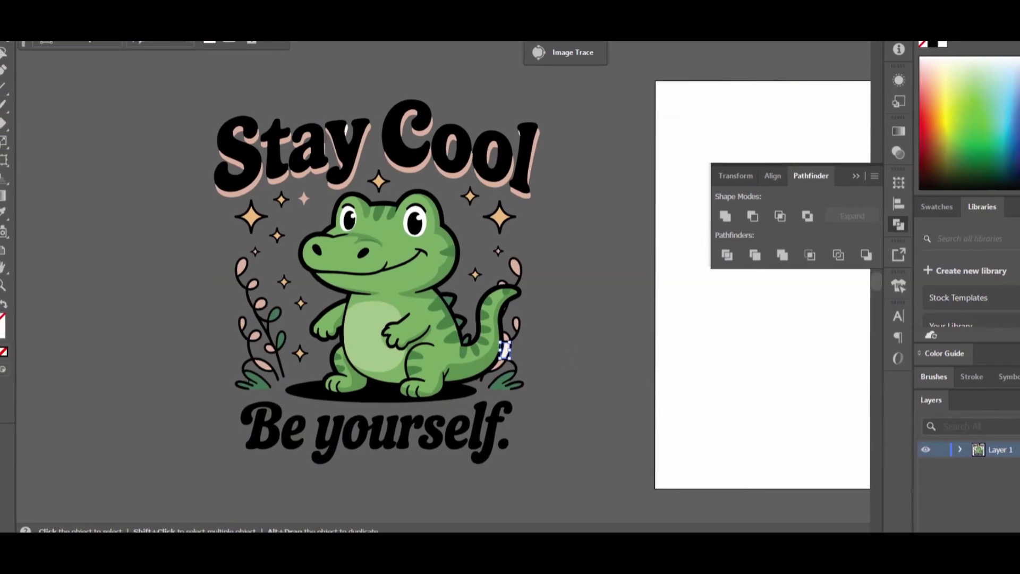